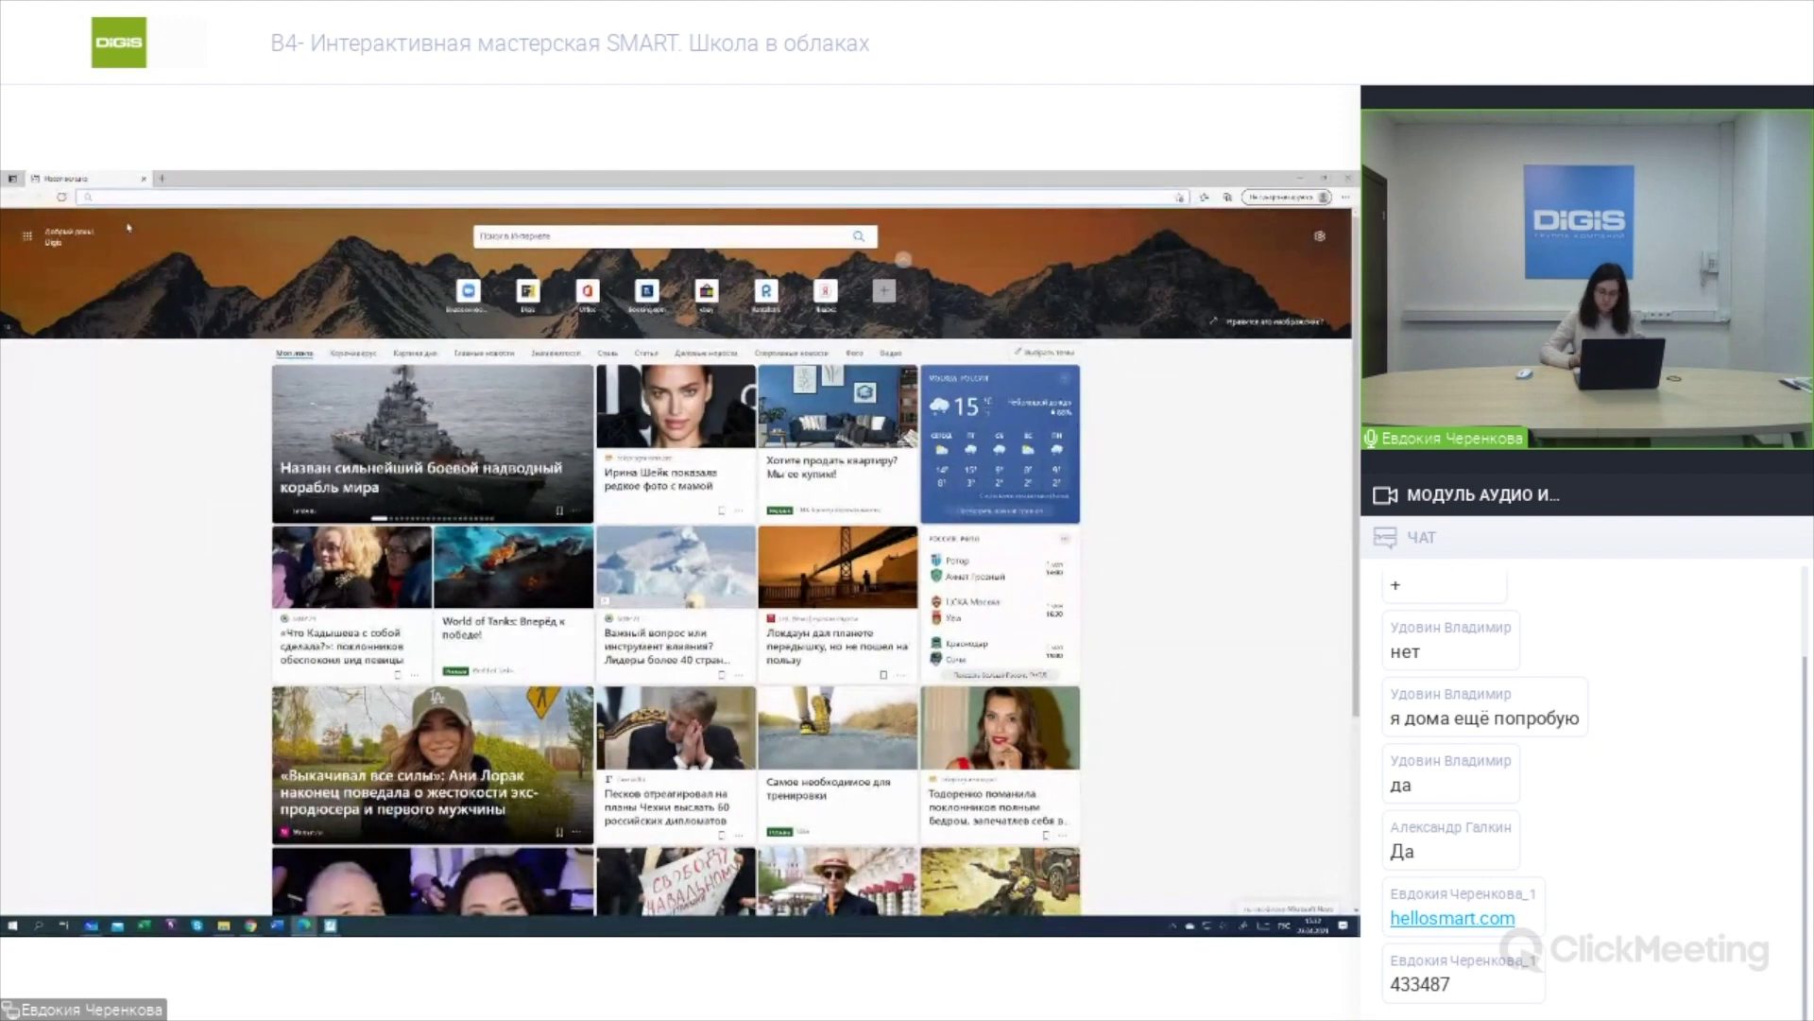
Open the SMART Learning Suite home page on smarttech.com.
{"action": "type", "text": "рудд"}
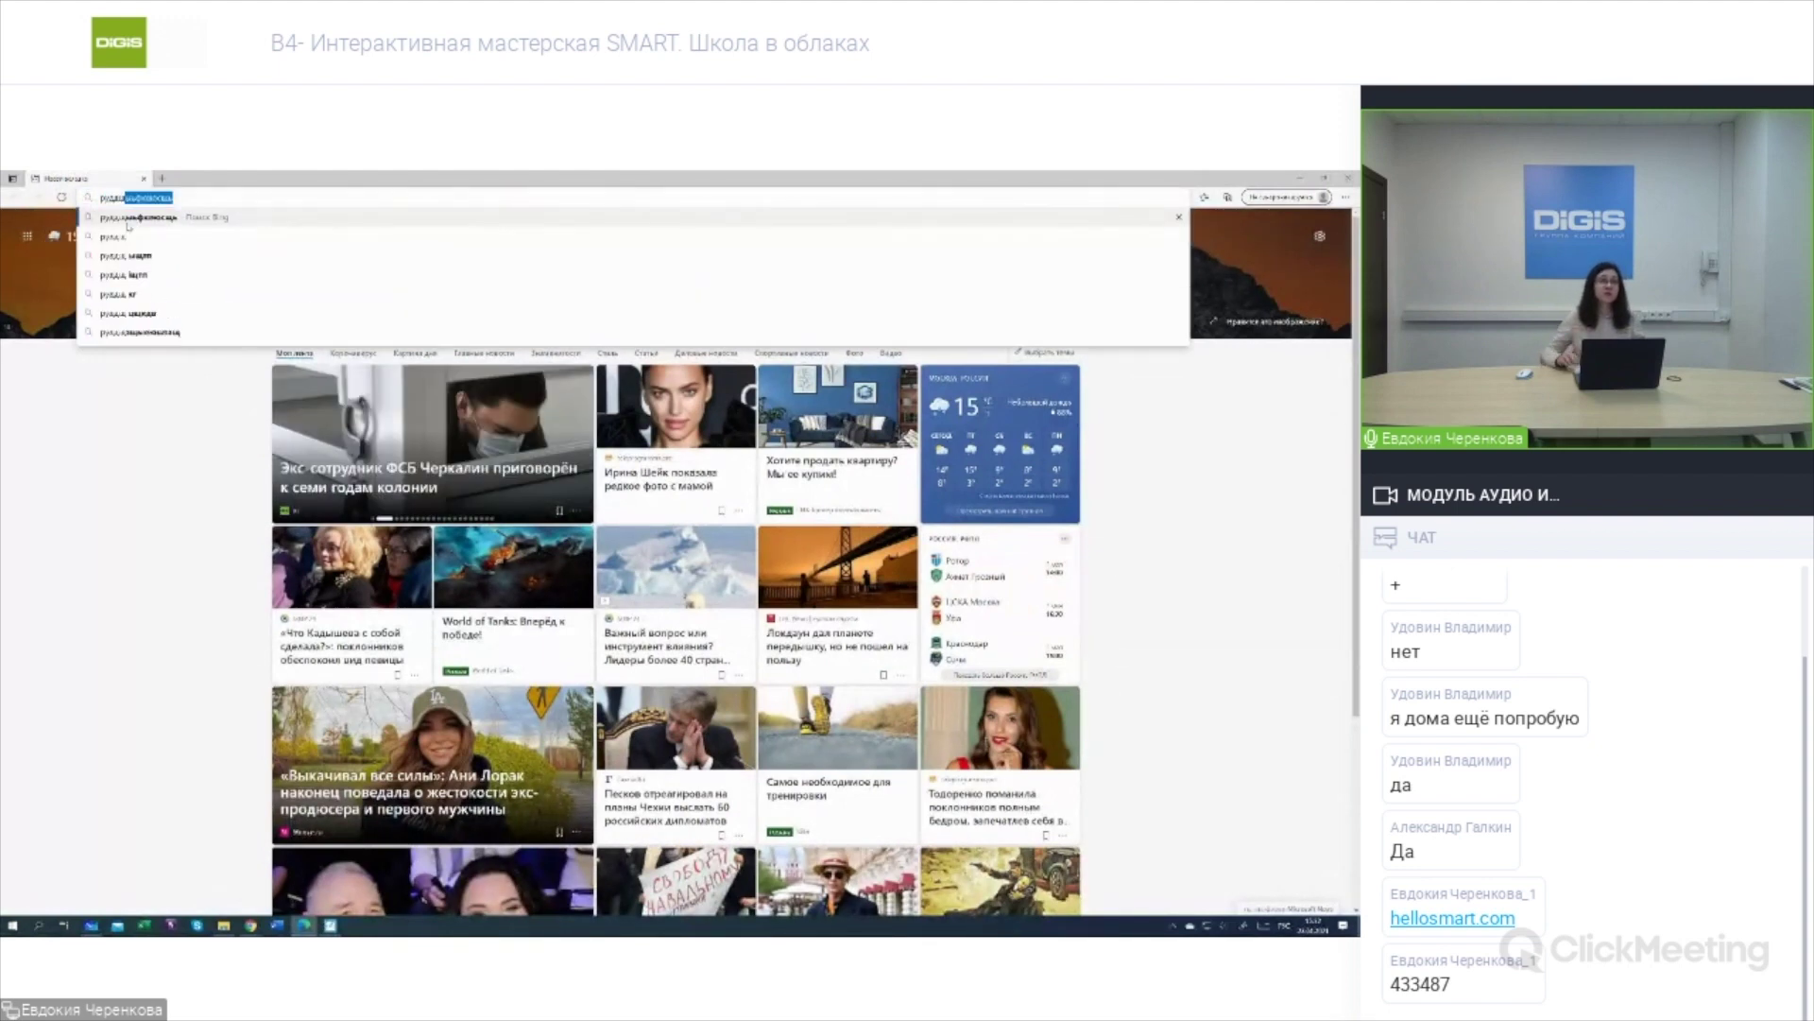
{"action": "left_click", "coordinate": [140, 332]}
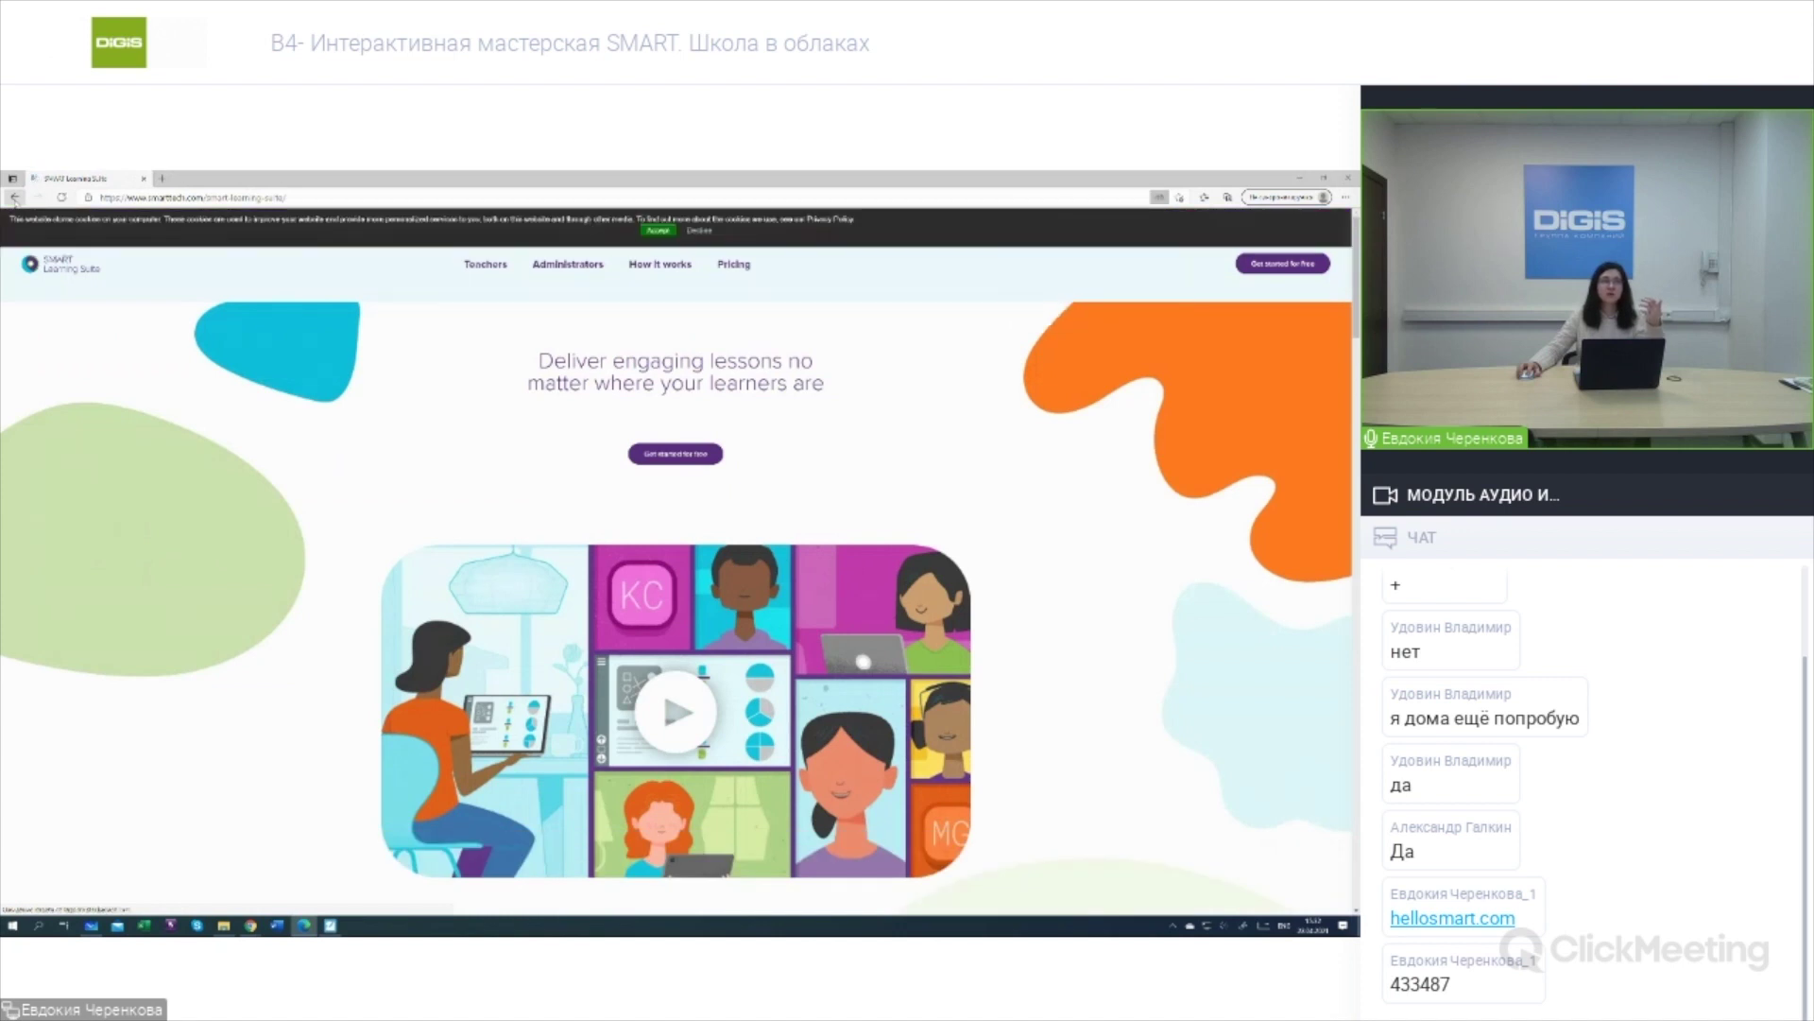
{"action": "left_click", "coordinate": [14, 198]}
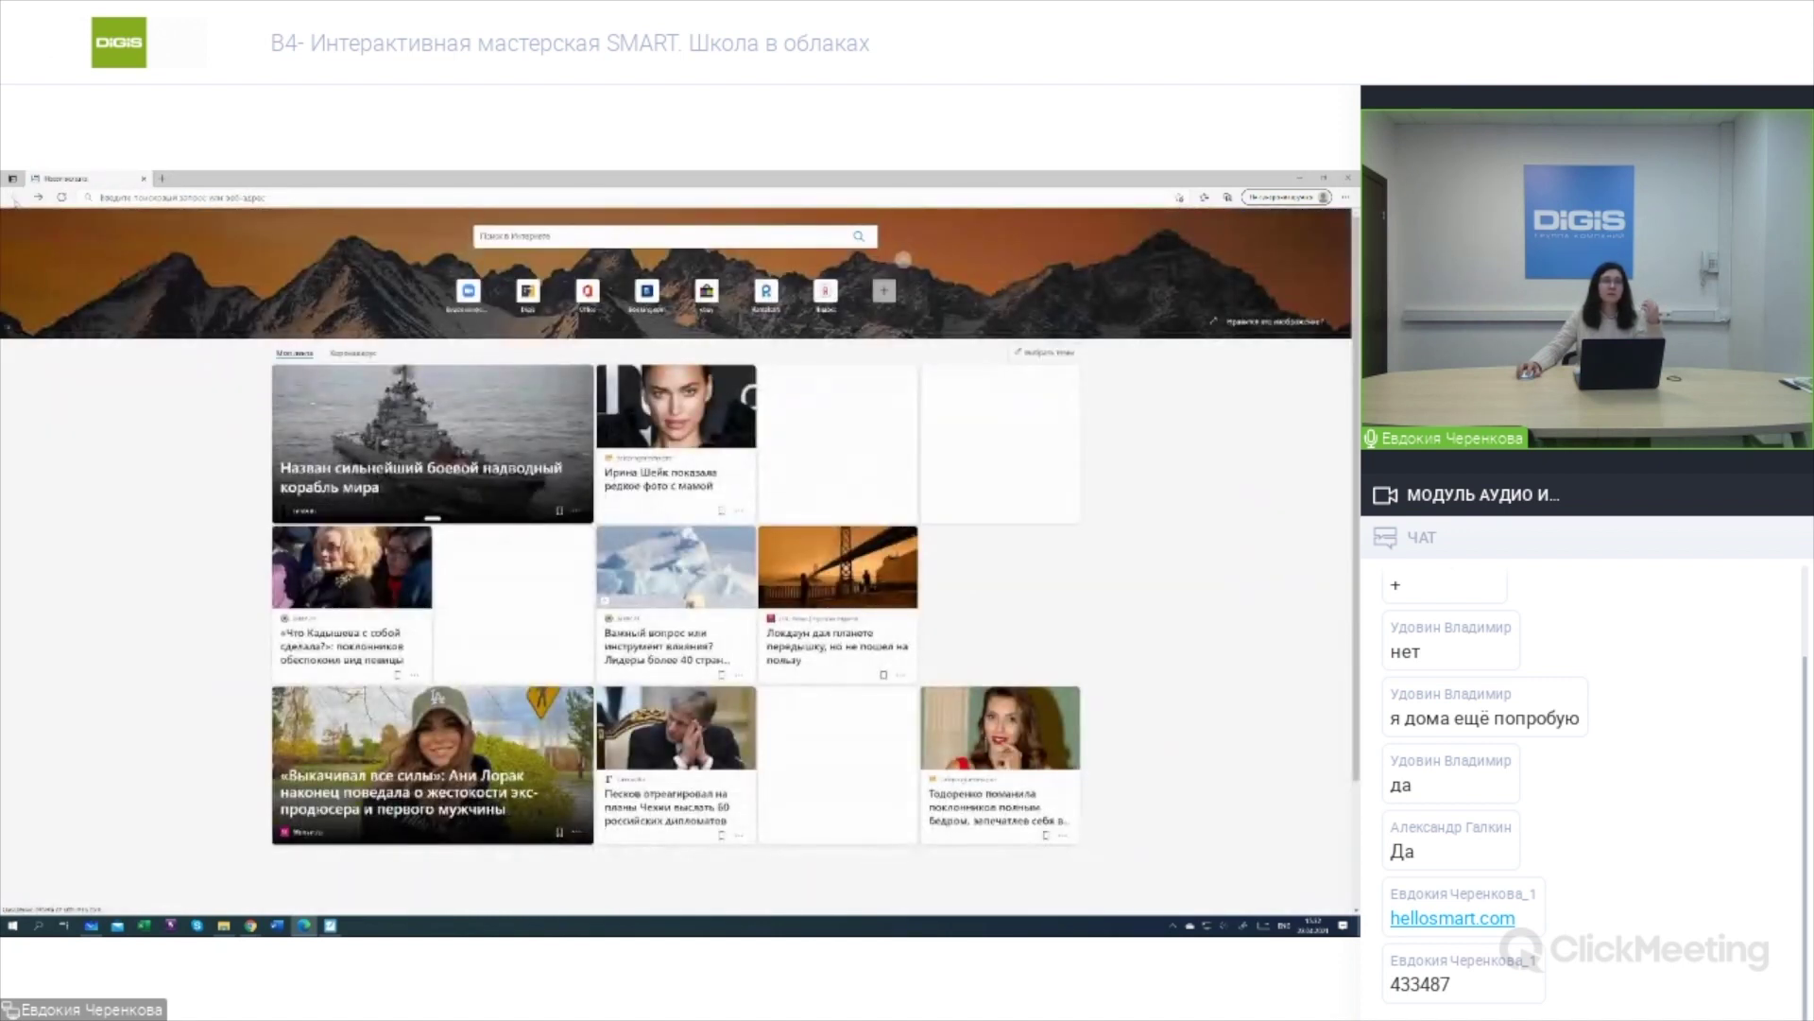
{"action": "left_click", "coordinate": [38, 197]}
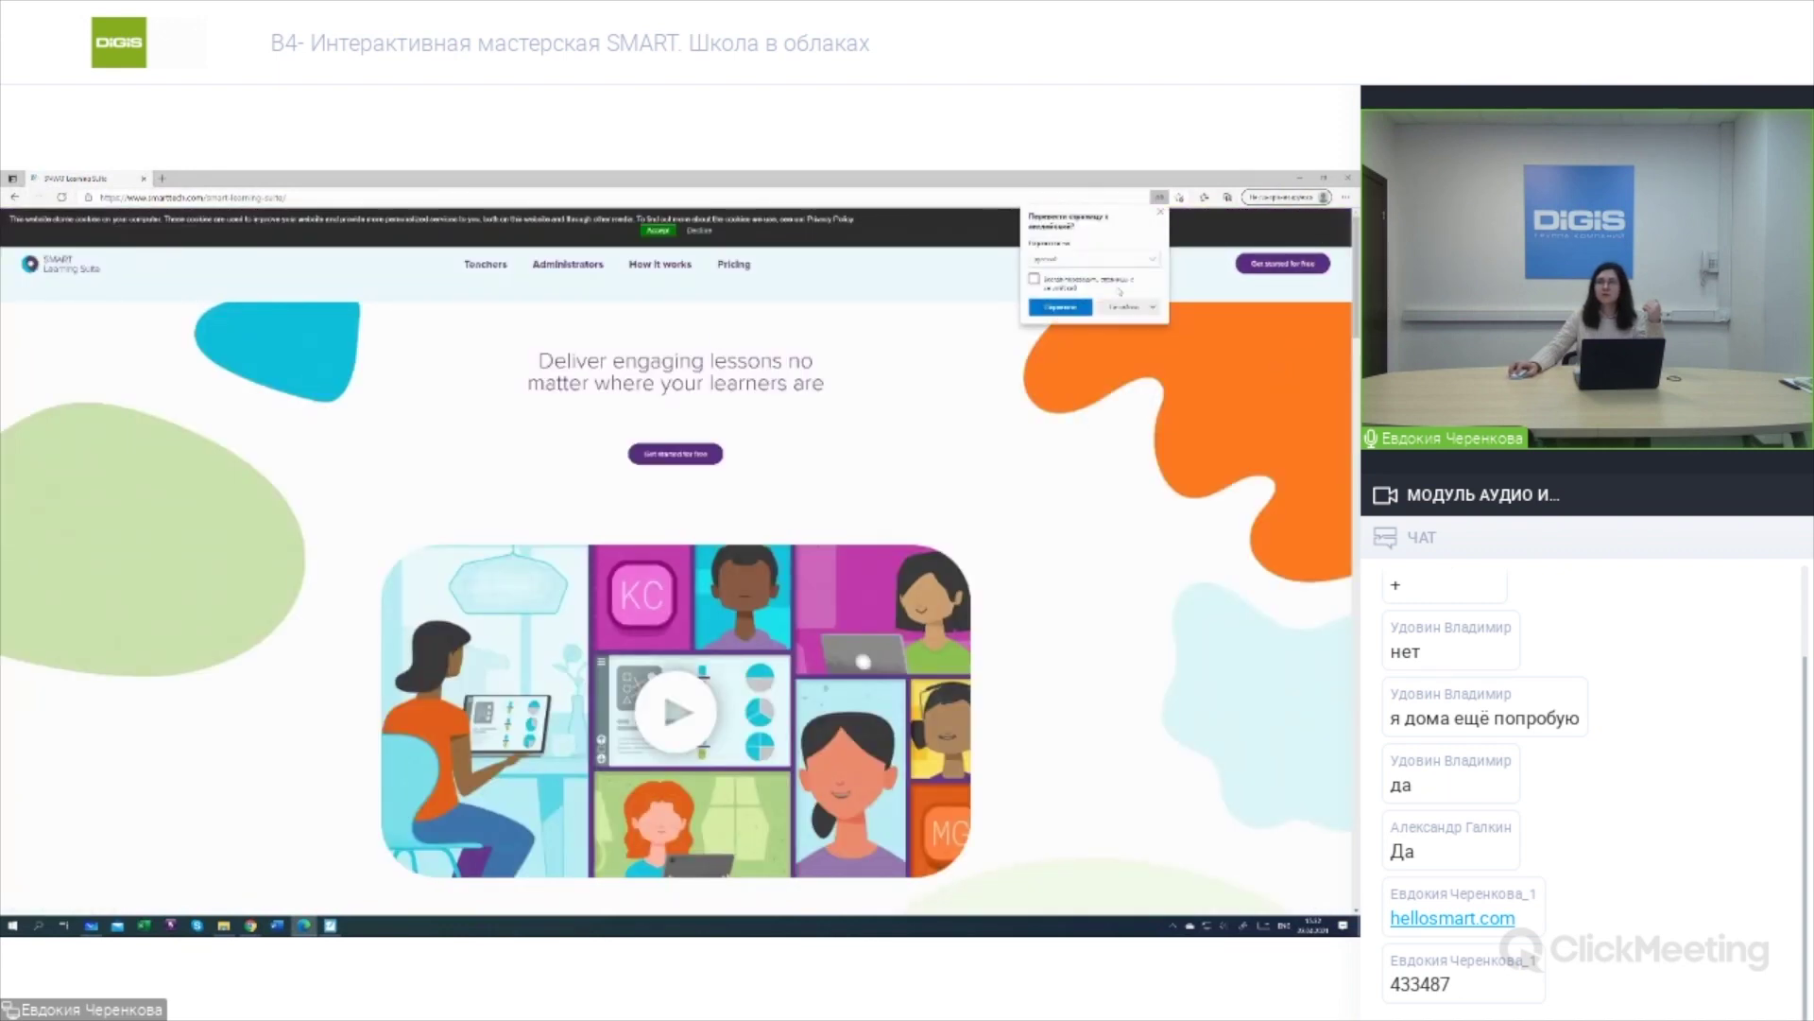
Decline the offer to translate the page and accept the site's cookies.
{"action": "left_click", "coordinate": [1123, 305]}
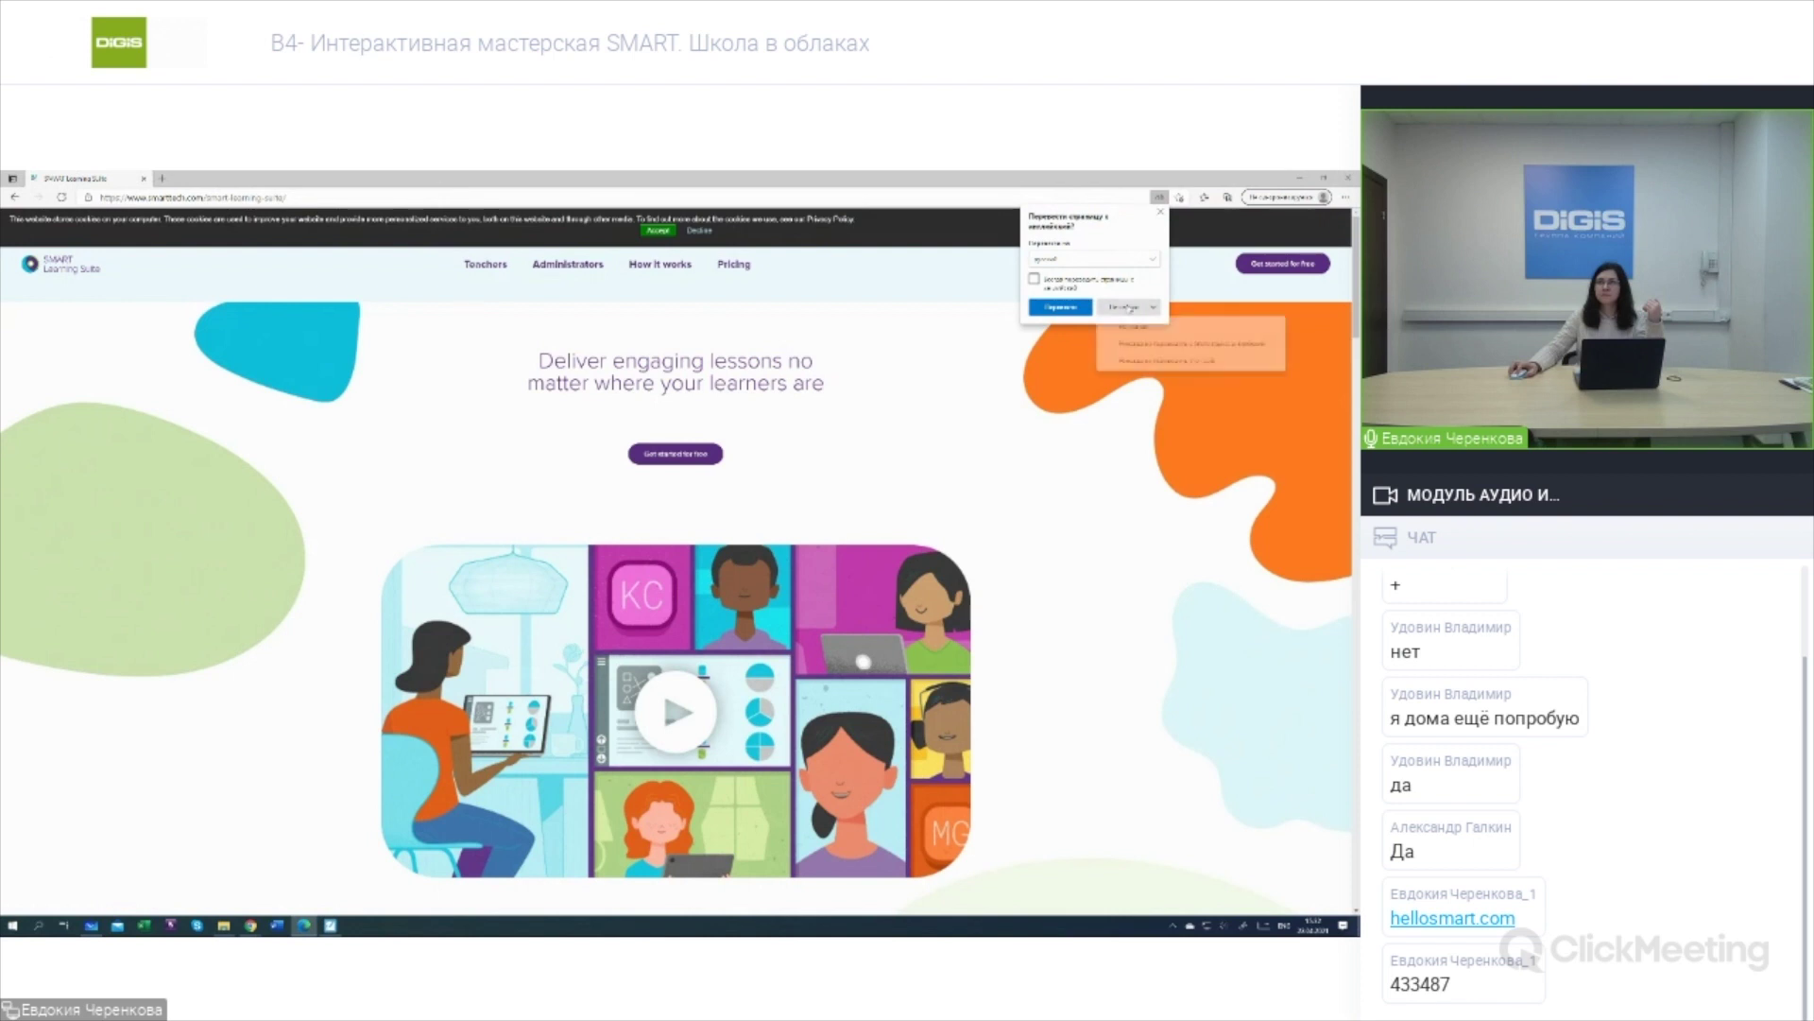
{"action": "left_click", "coordinate": [1172, 324]}
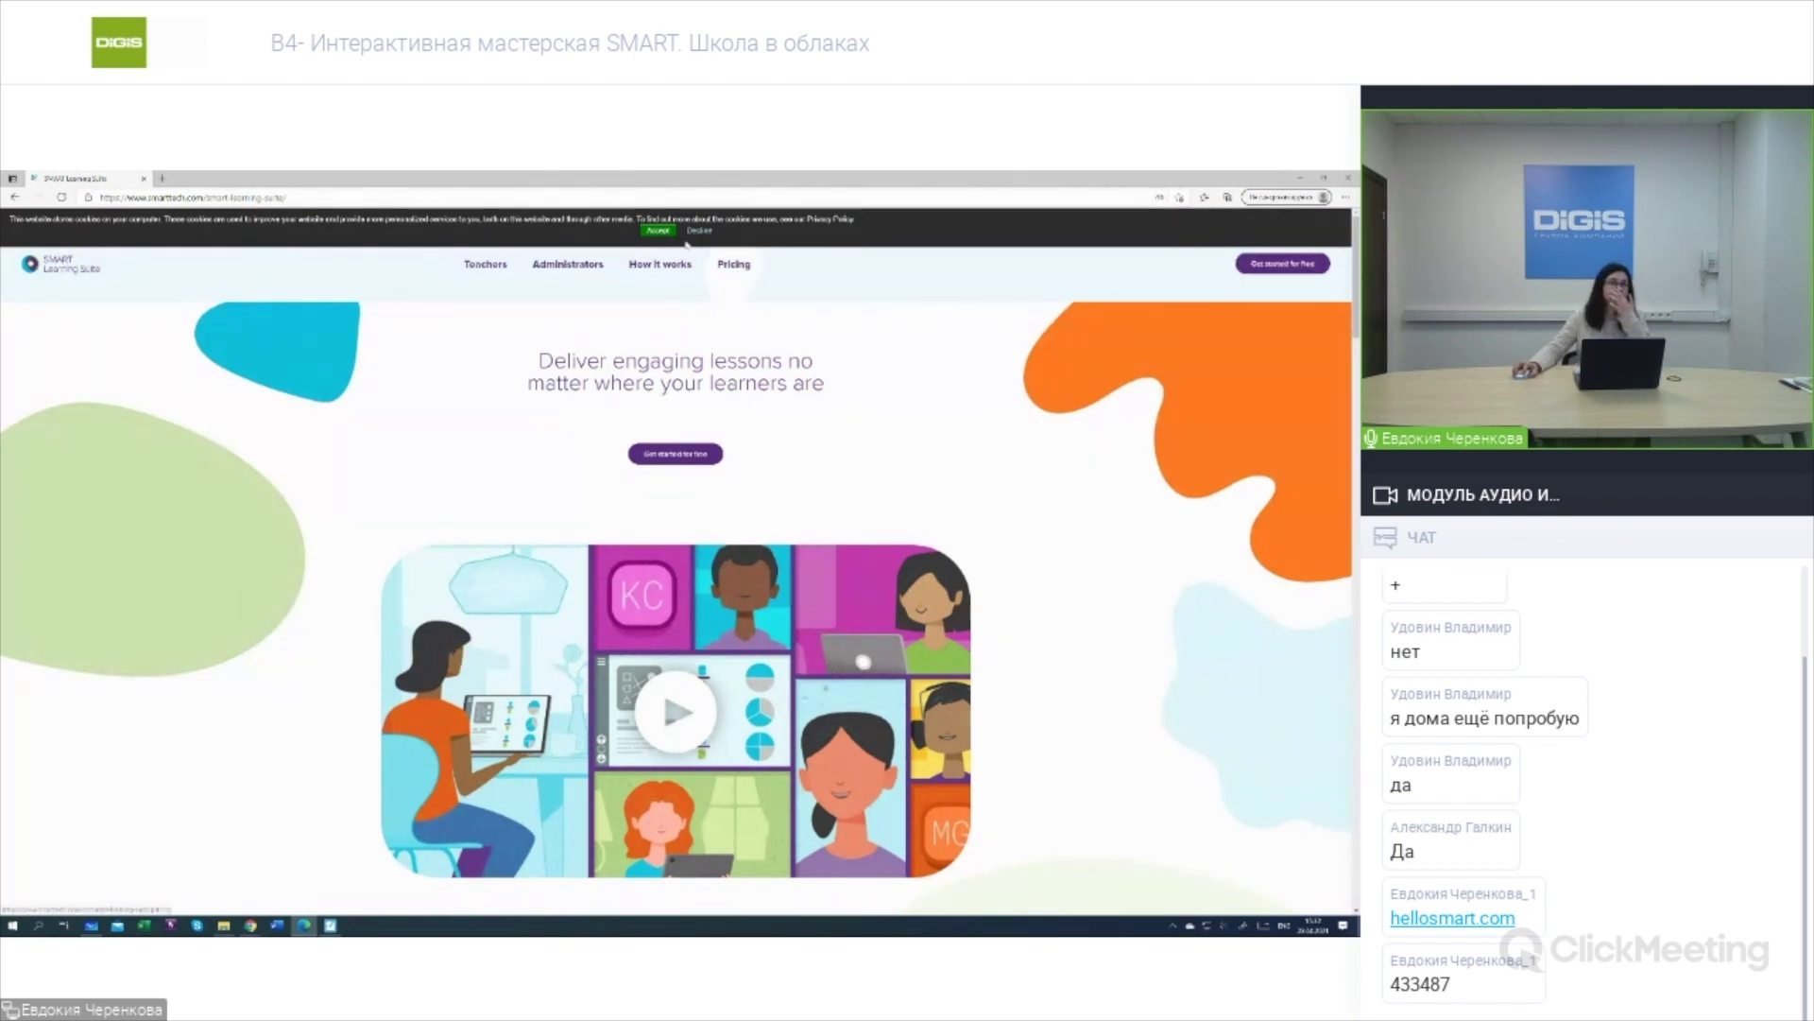
{"action": "left_click", "coordinate": [658, 230]}
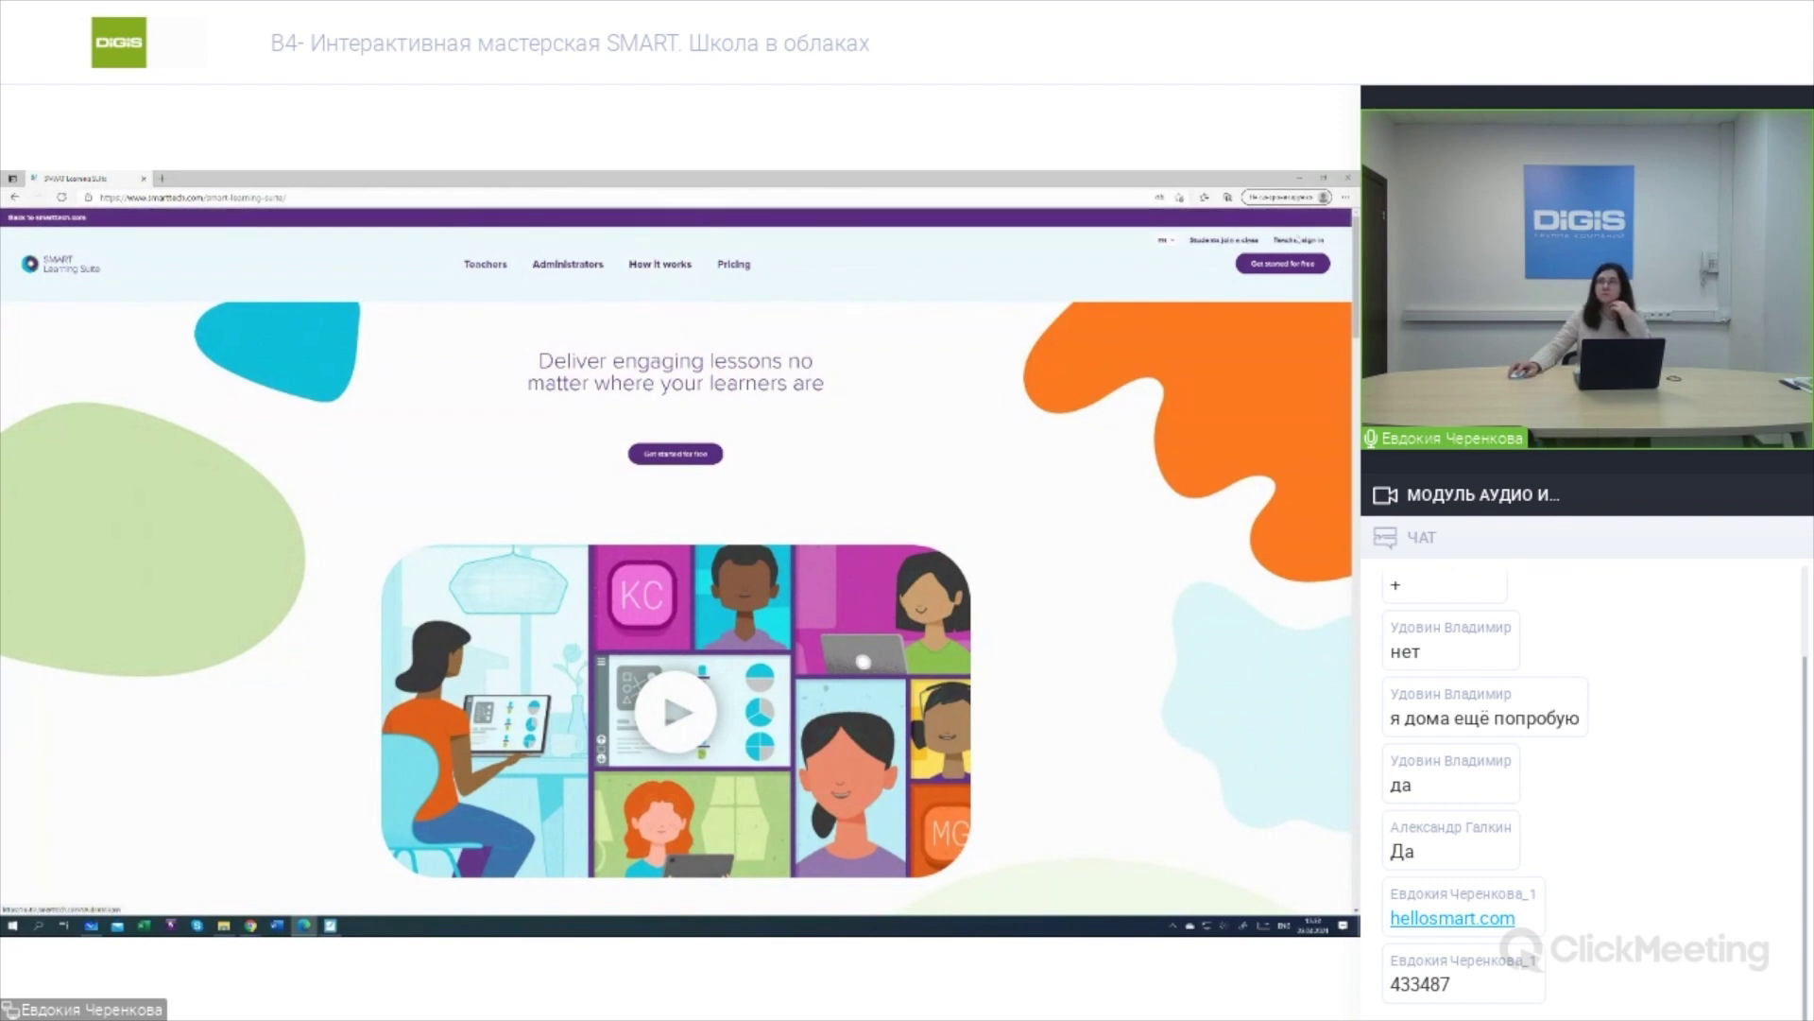
View the page where students join a class as guests, and return to the SMART Learning Suite home page.
{"action": "left_click", "coordinate": [1228, 241]}
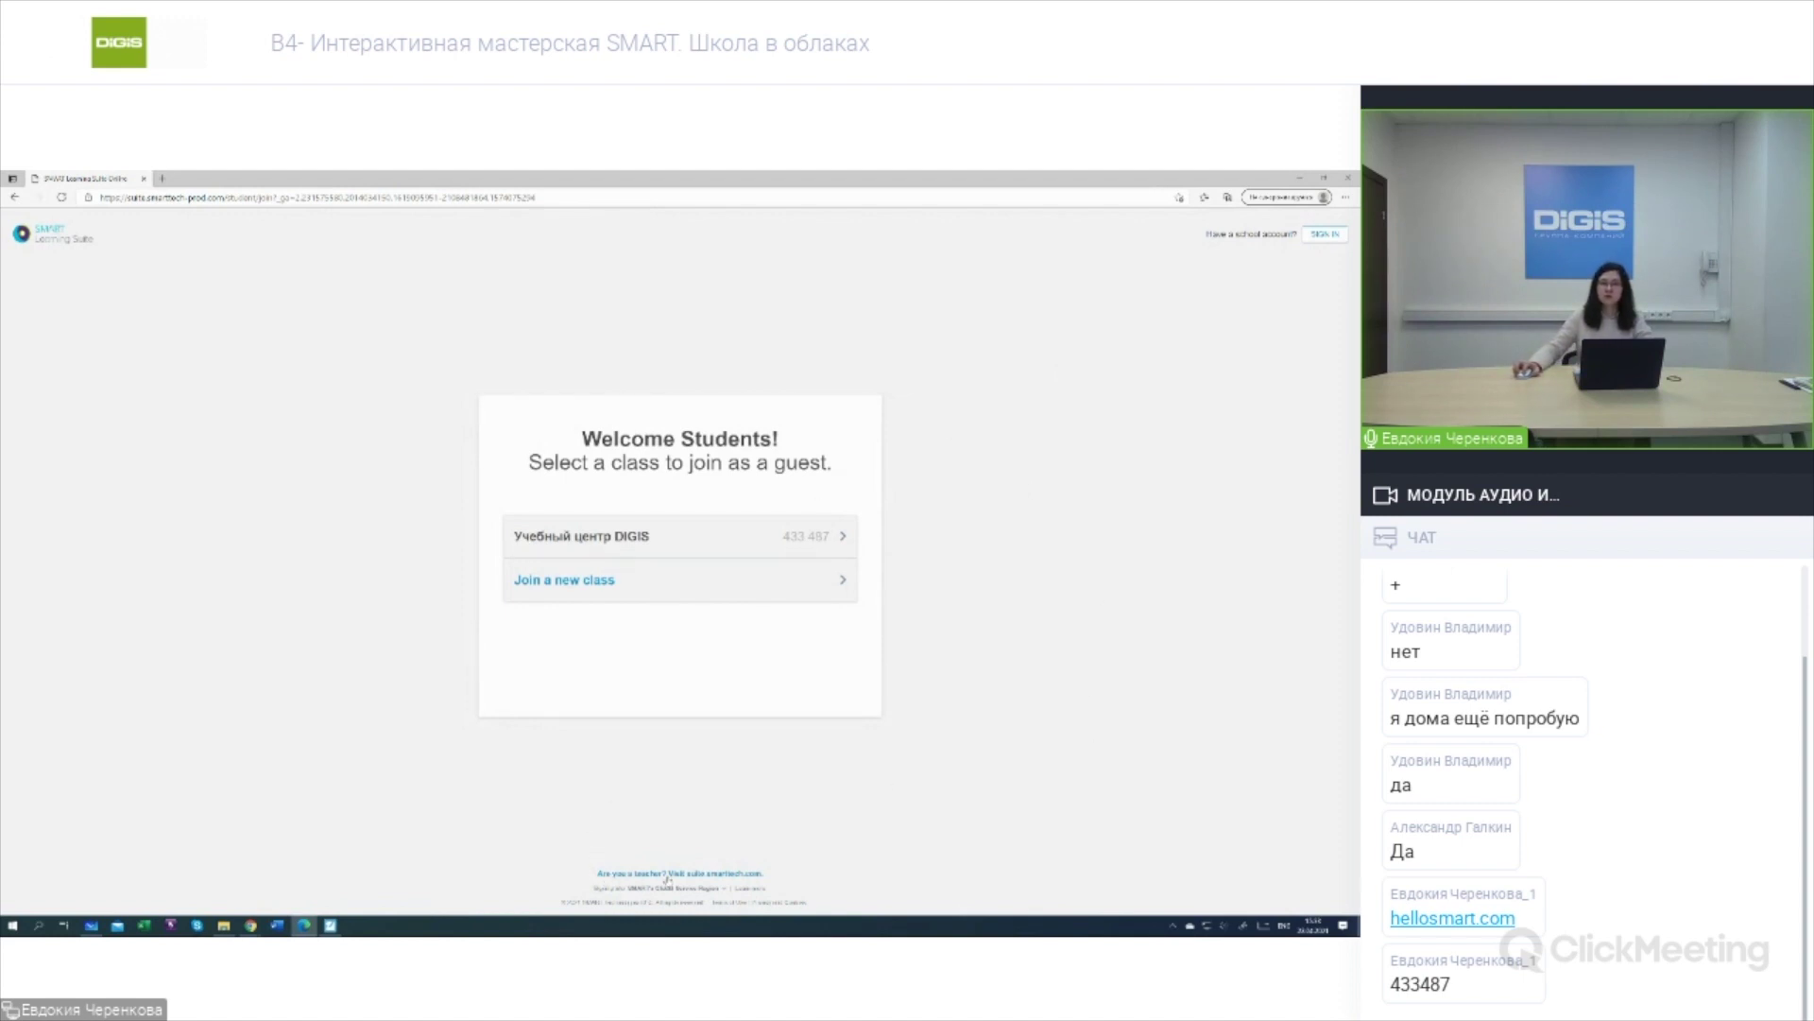
{"action": "left_click", "coordinate": [744, 875]}
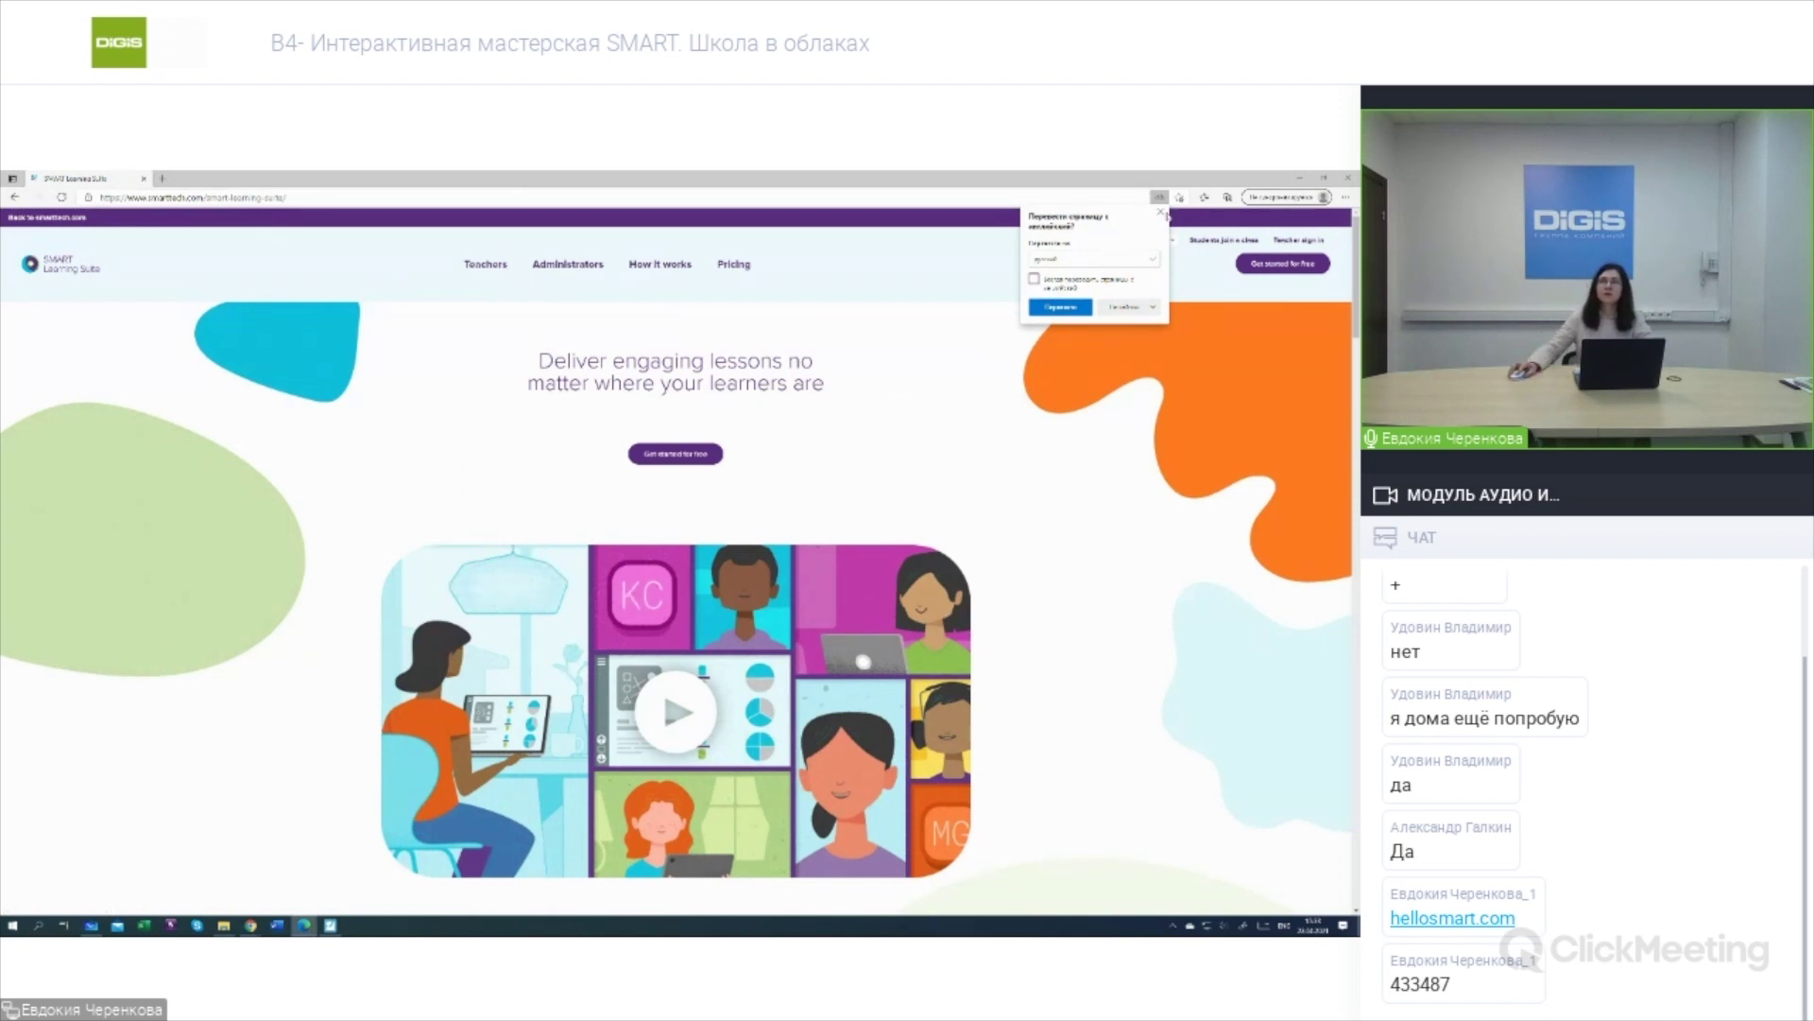
{"action": "left_click", "coordinate": [1161, 212]}
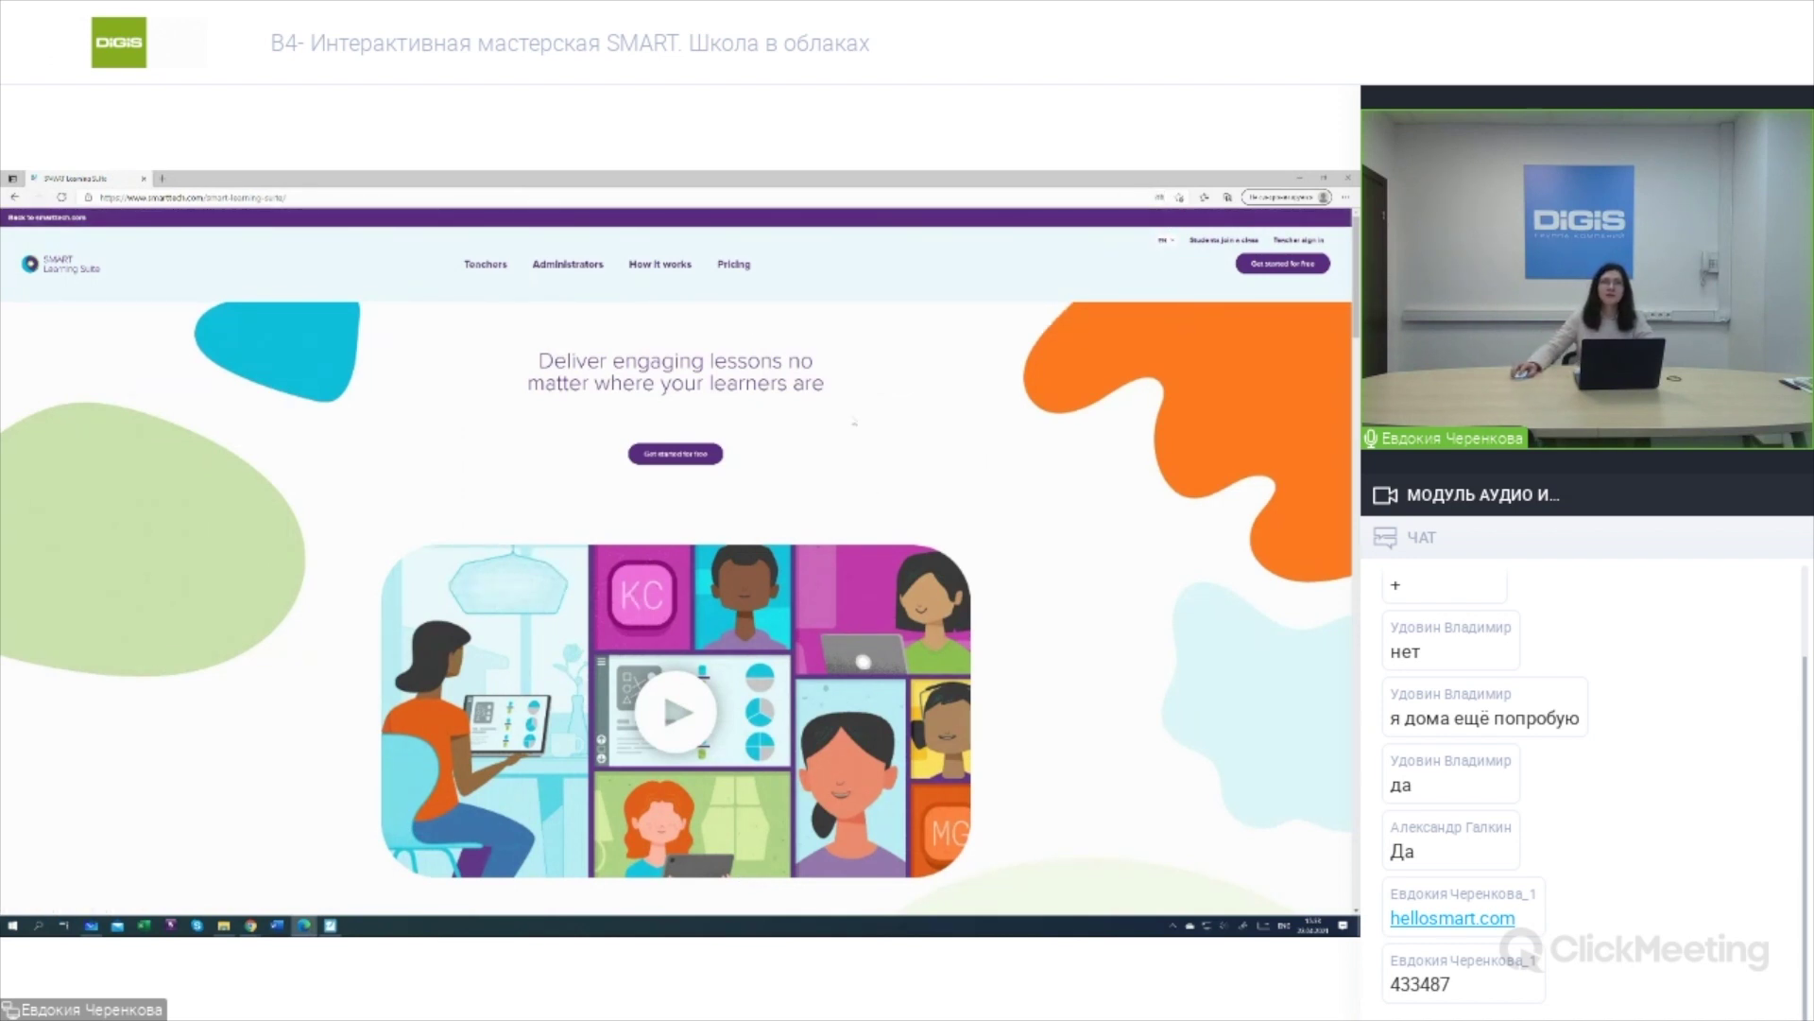
Examine the SMART Learning Suite home page from the product overview down to the plan comparison.
{"action": "scroll", "coordinate": [784, 482], "scroll_direction": "down", "scroll_amount": 5}
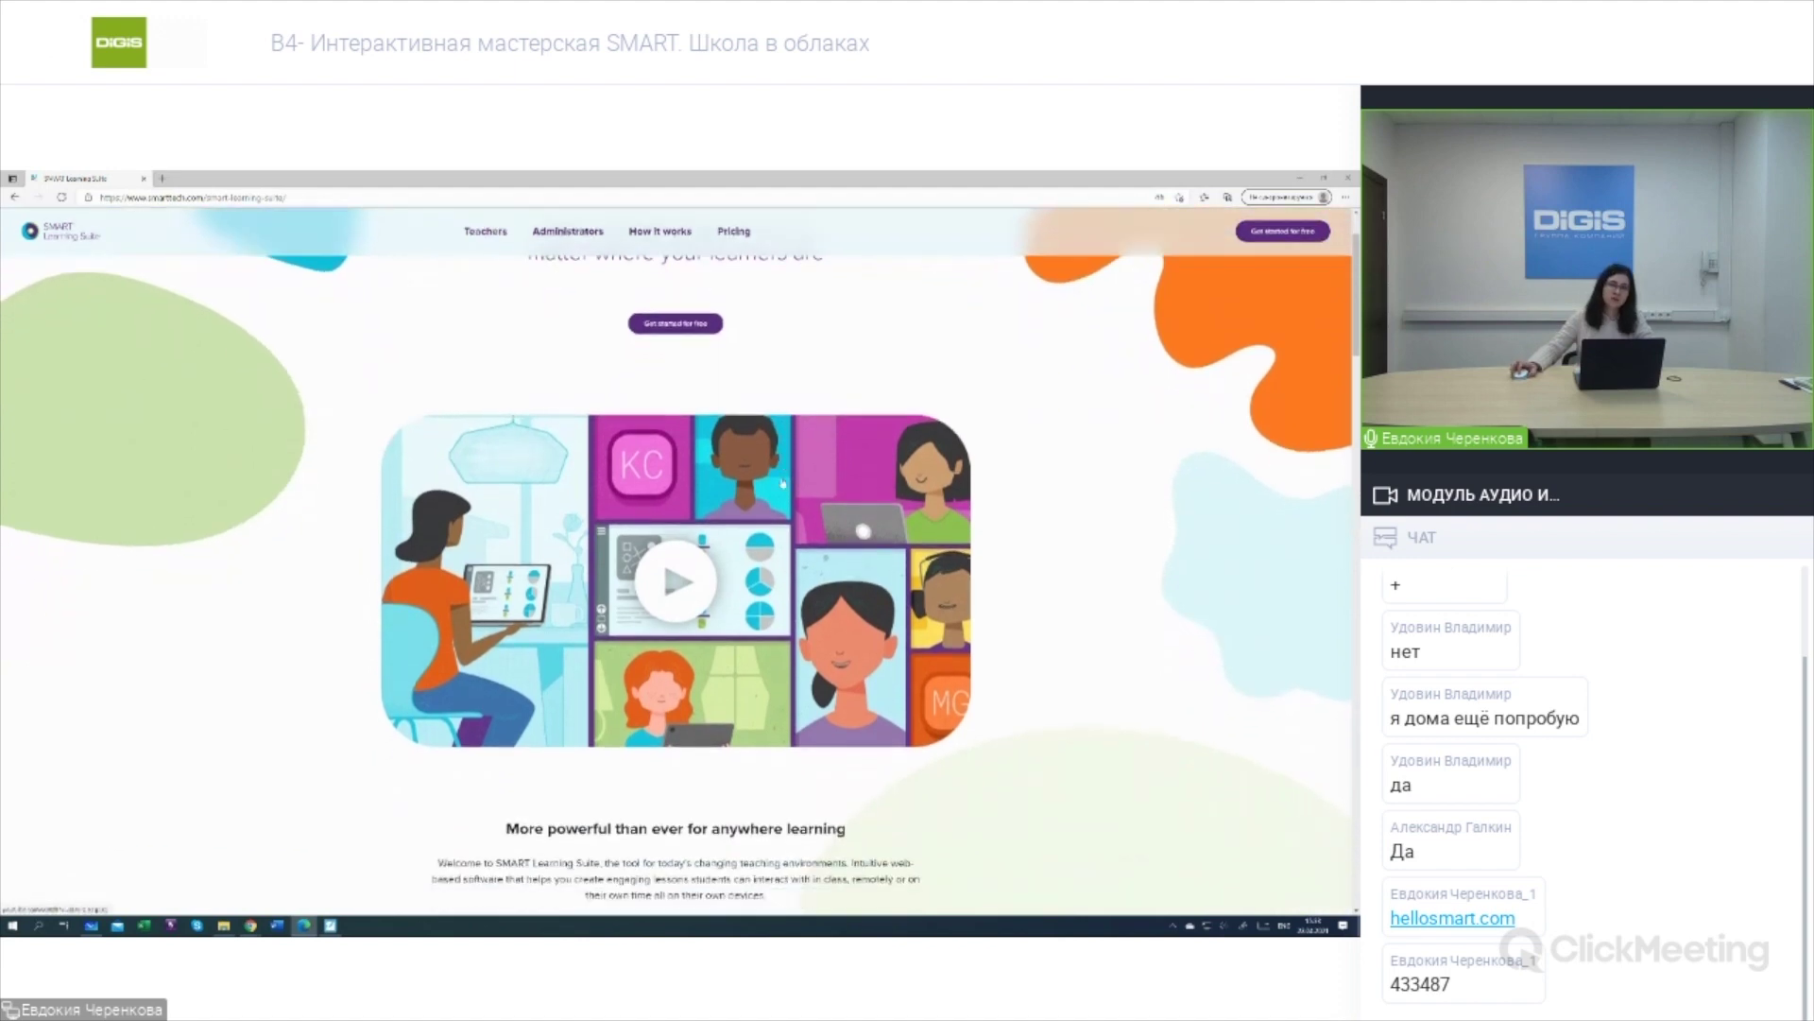
{"action": "scroll", "coordinate": [783, 482], "scroll_direction": "down", "scroll_amount": 3}
{"action": "scroll", "coordinate": [783, 482], "scroll_direction": "down", "scroll_amount": 2}
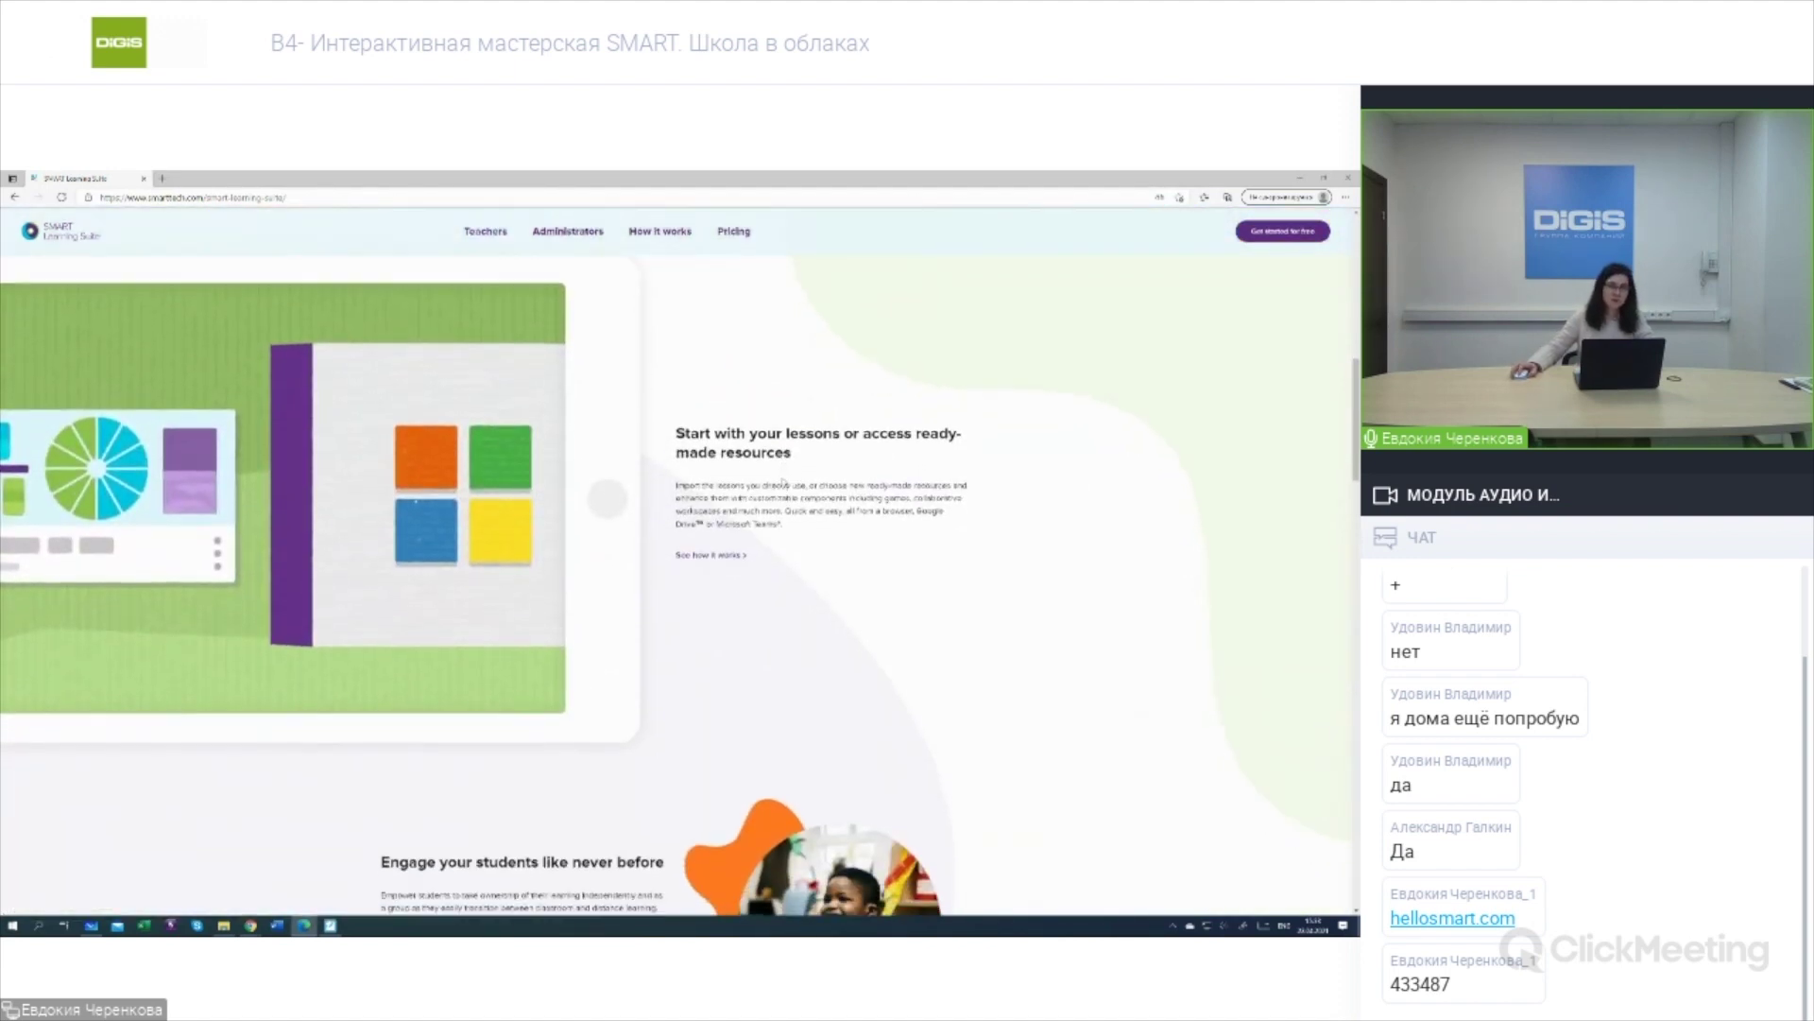
{"action": "scroll", "coordinate": [783, 482], "scroll_direction": "down", "scroll_amount": 1}
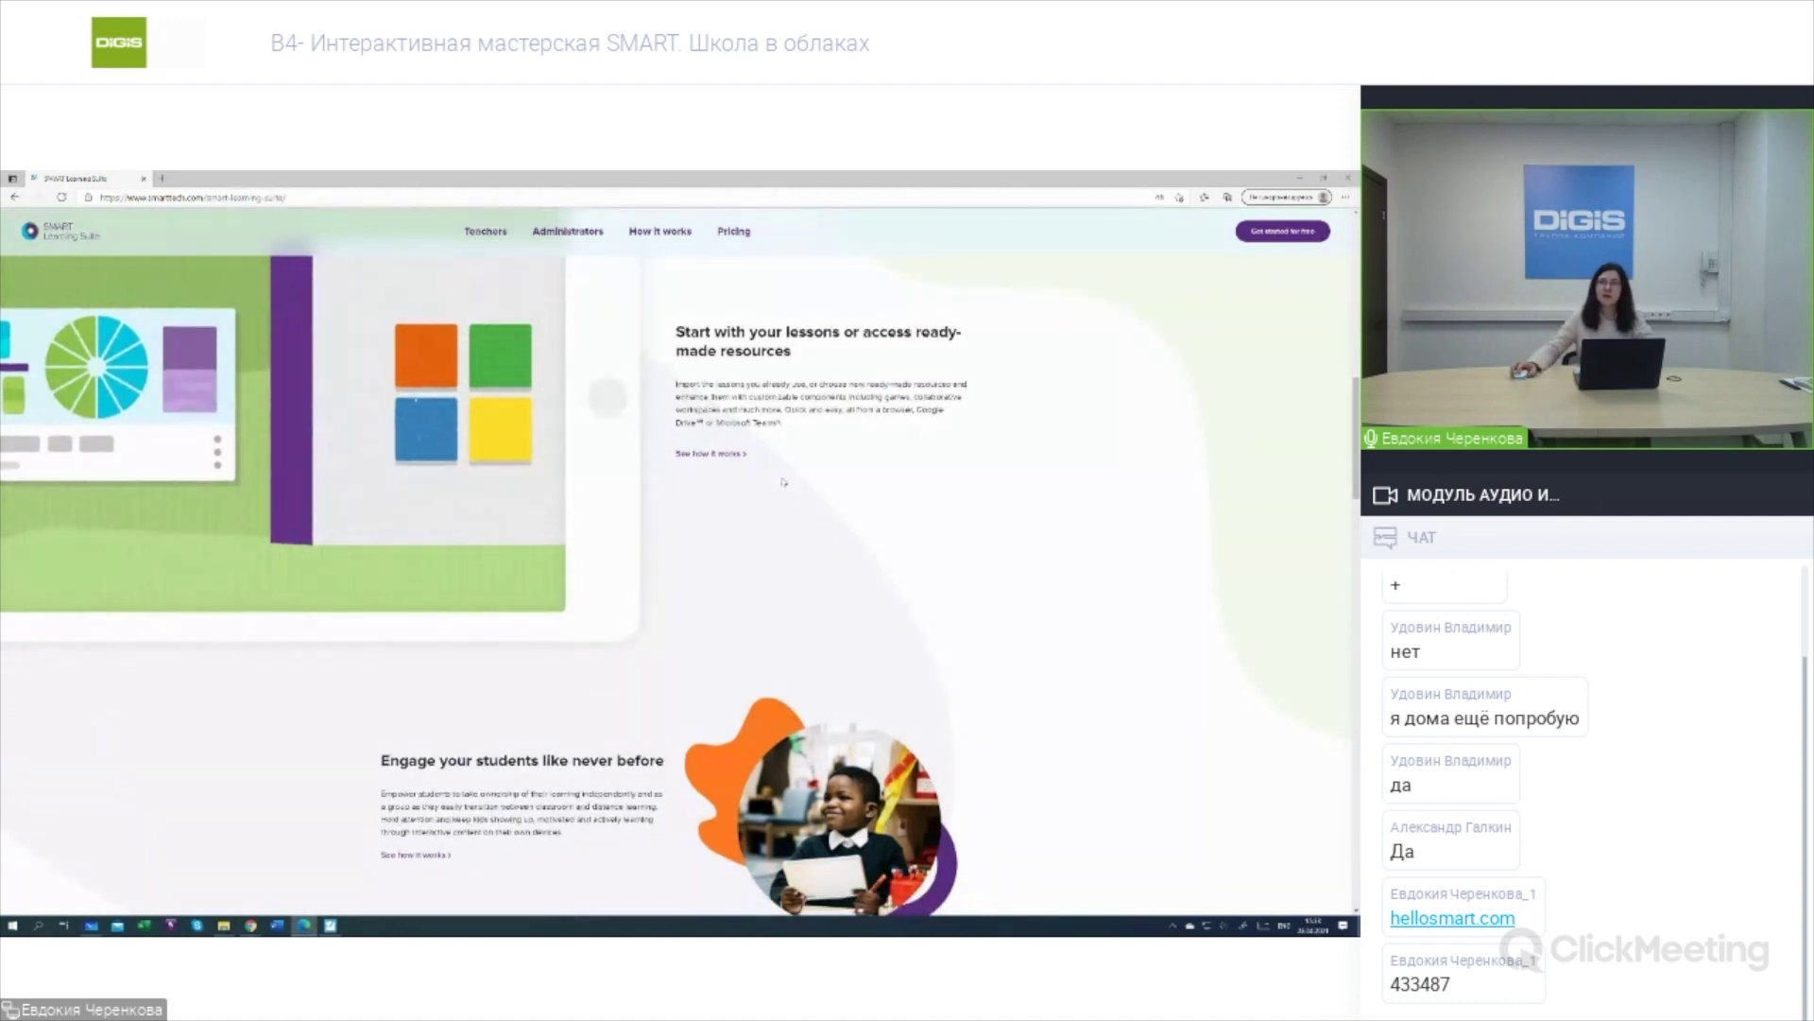
{"action": "scroll", "coordinate": [783, 482], "scroll_direction": "down", "scroll_amount": 4}
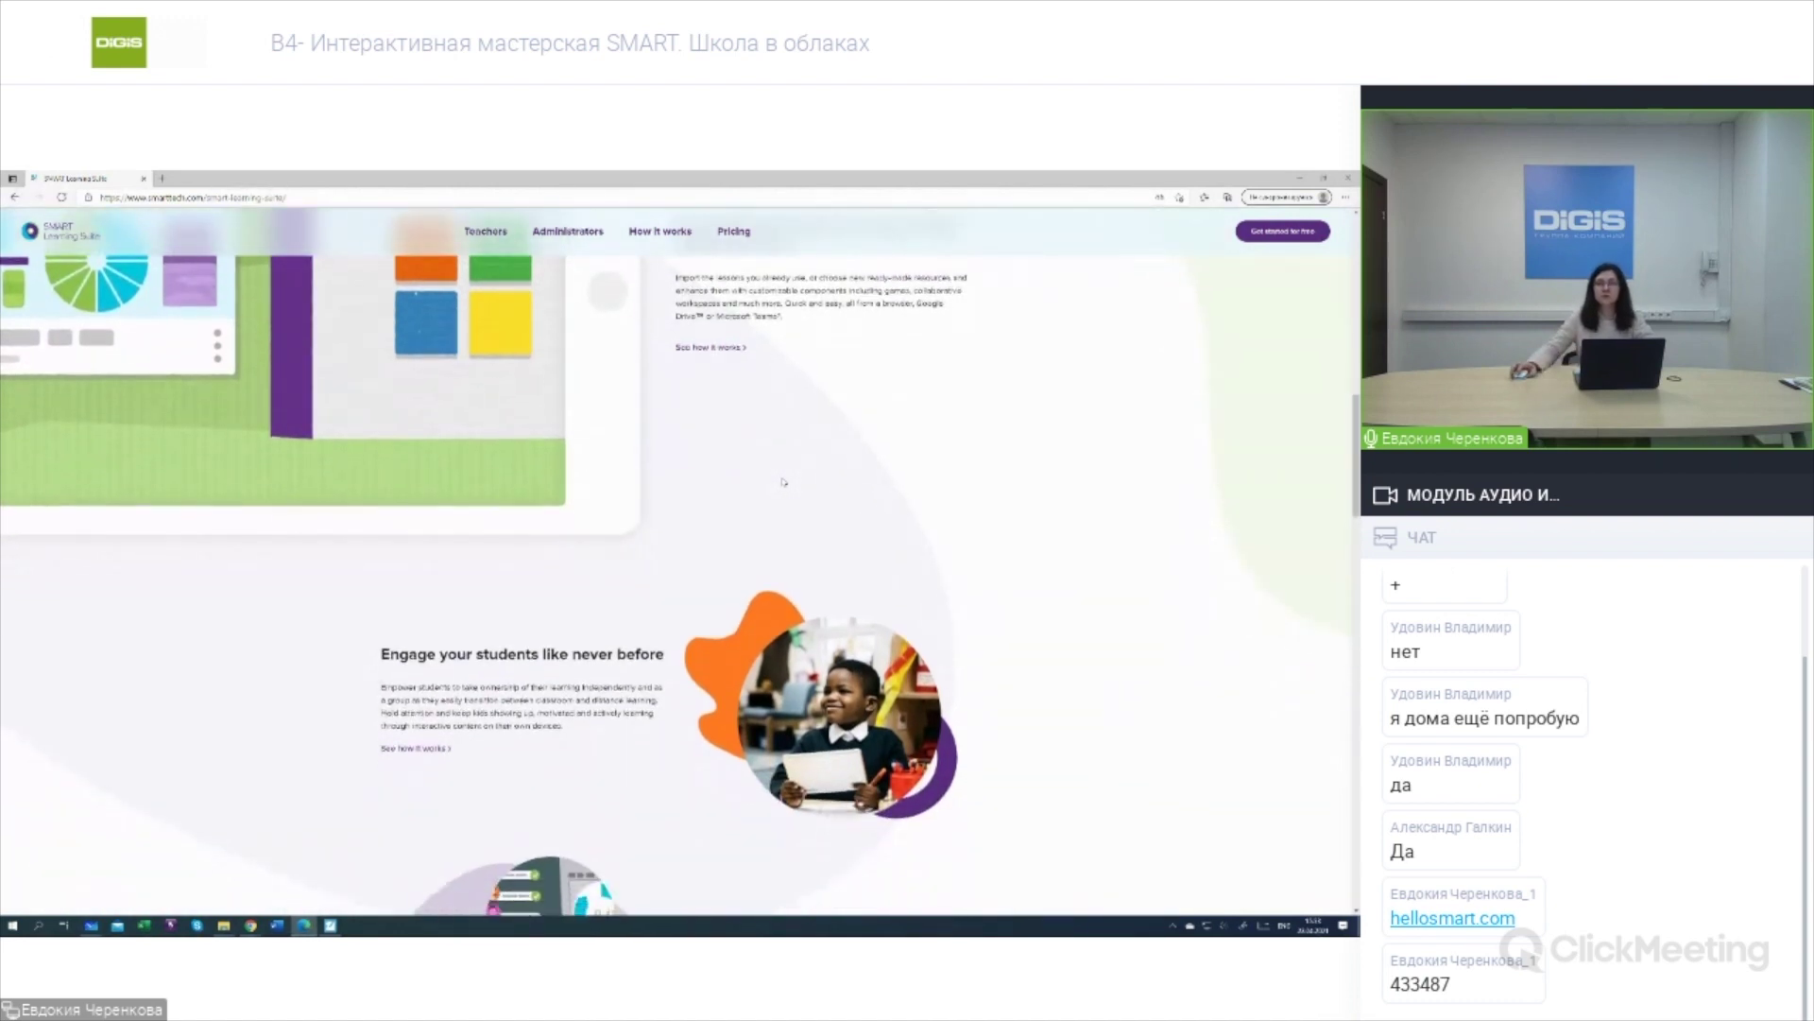
{"action": "scroll", "coordinate": [784, 482], "scroll_direction": "down", "scroll_amount": 4}
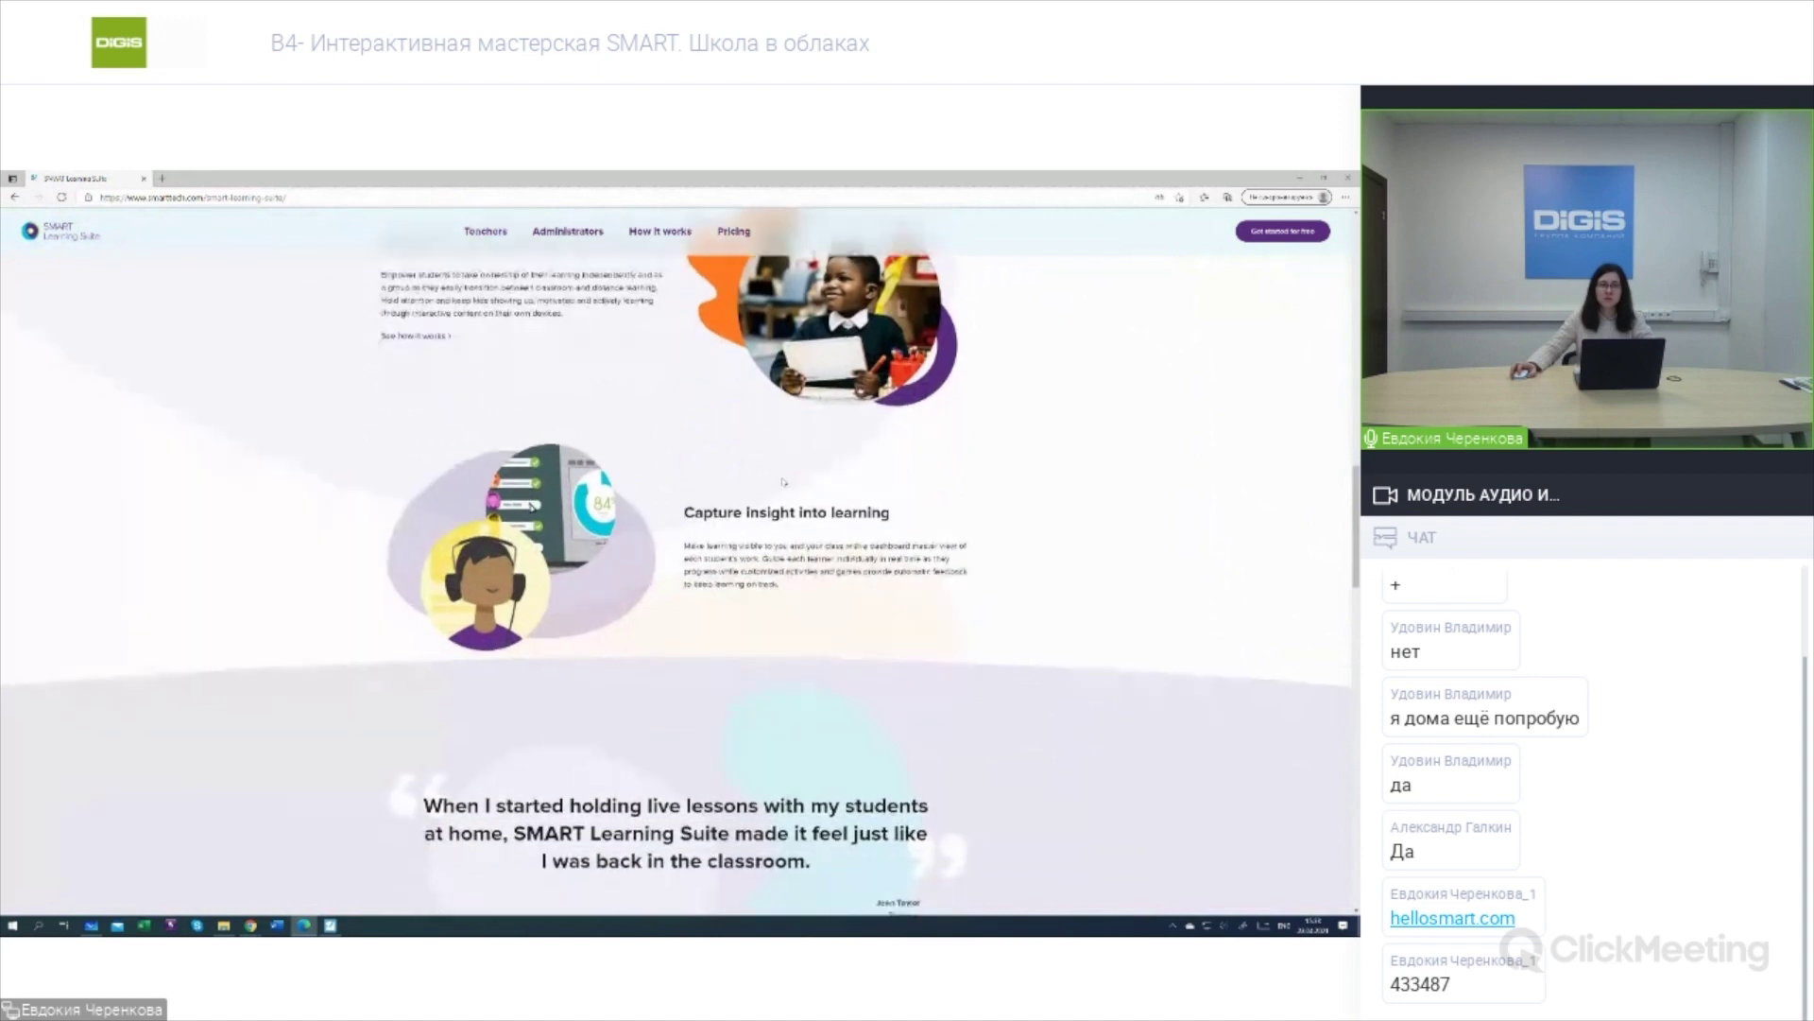
{"action": "scroll", "coordinate": [783, 482], "scroll_direction": "down", "scroll_amount": 1}
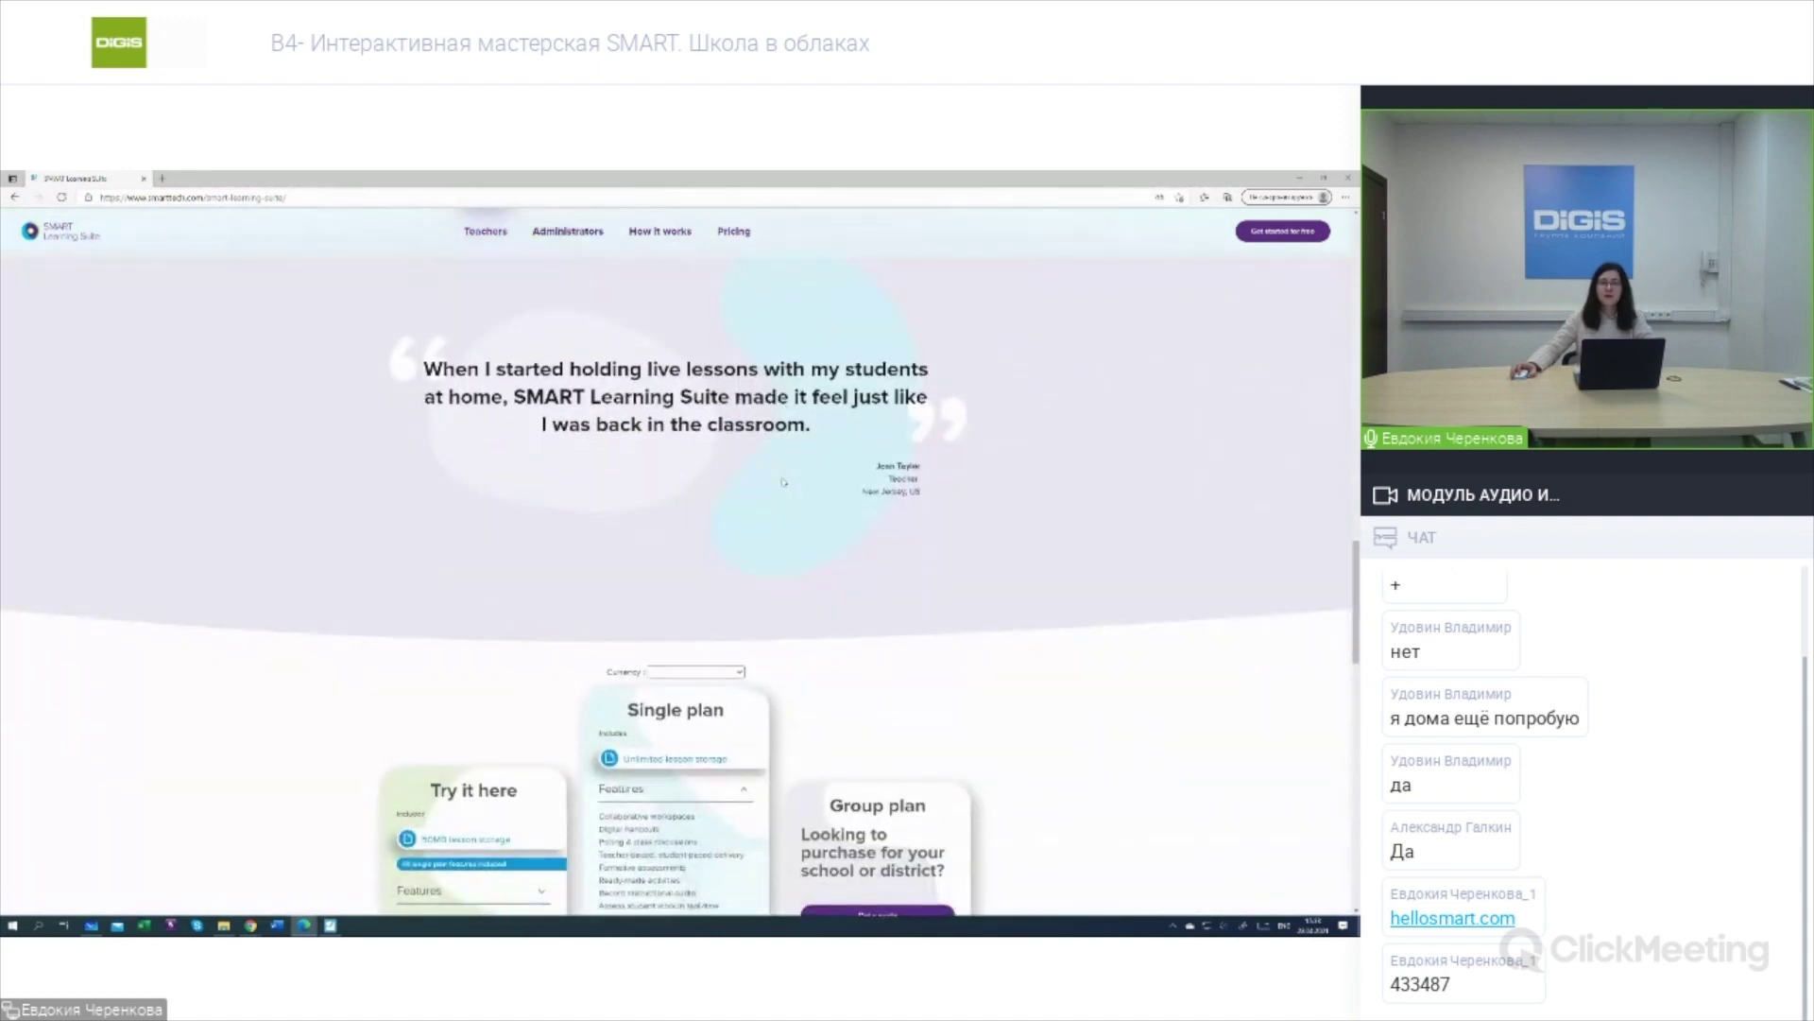
{"action": "scroll", "coordinate": [784, 482], "scroll_direction": "down", "scroll_amount": 3}
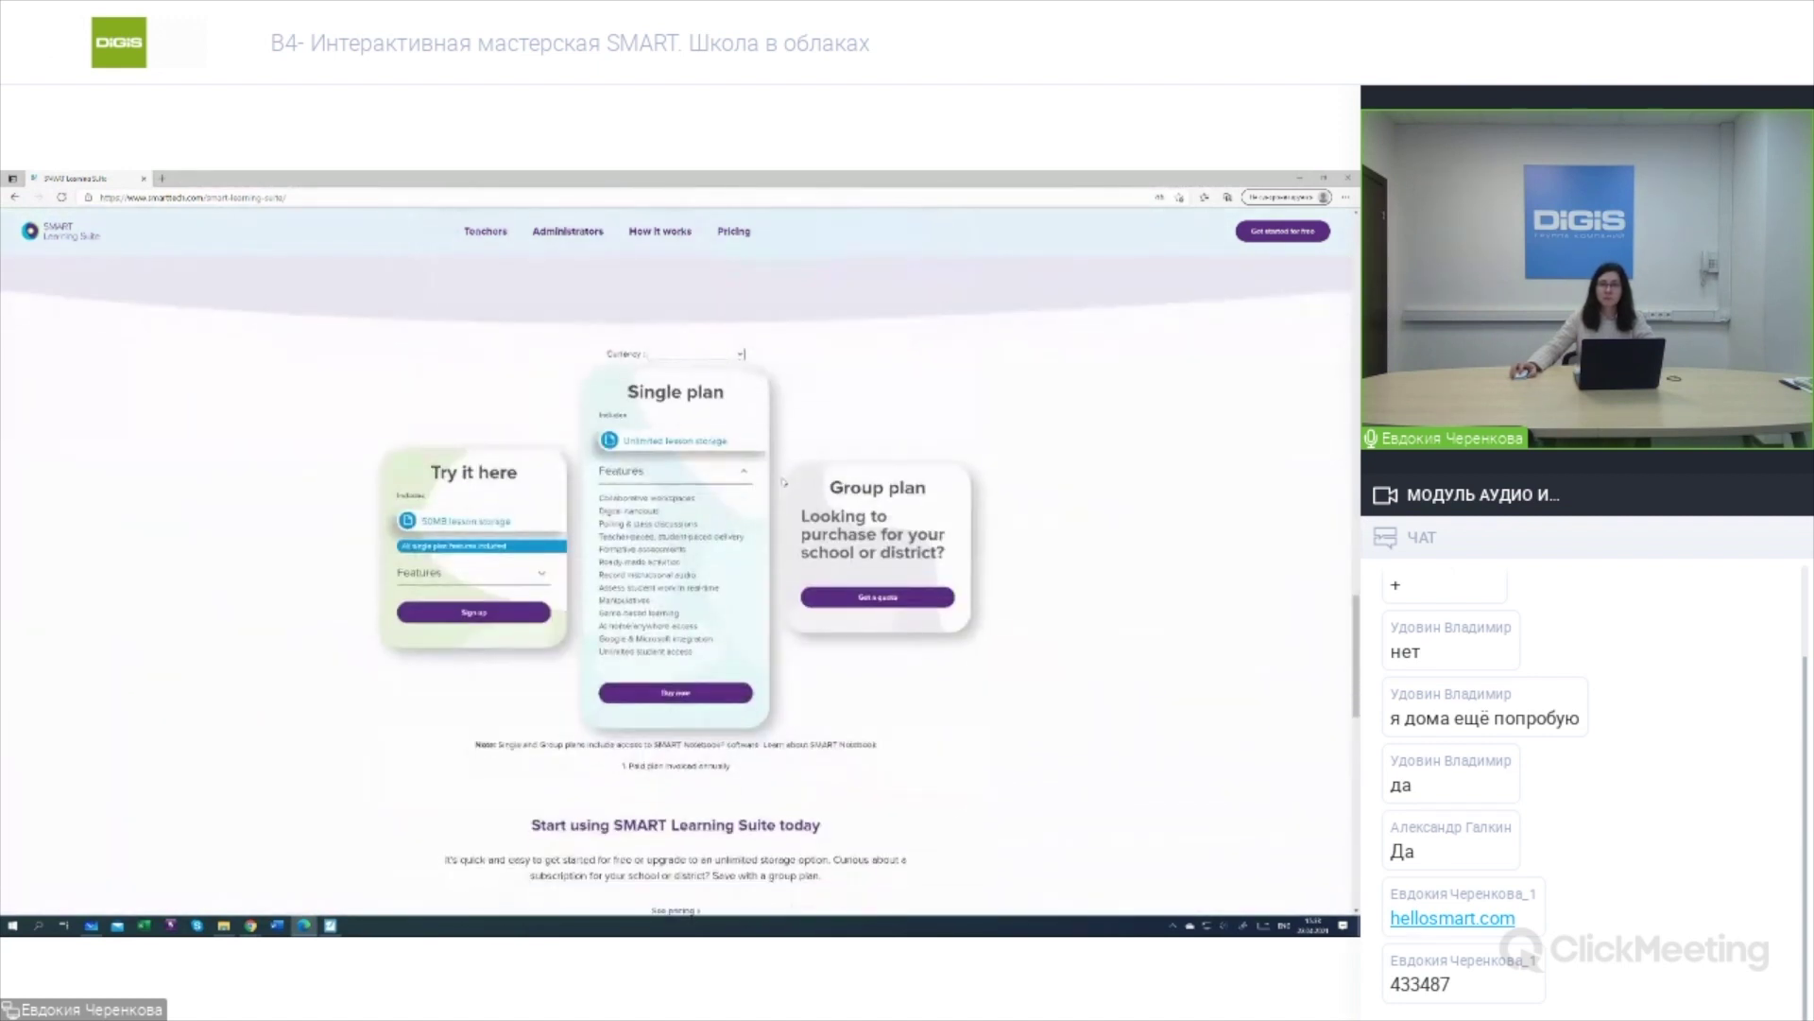
Translate the page into Russian and expand the feature list of the free trial plan.
{"action": "right_click", "coordinate": [1151, 501]}
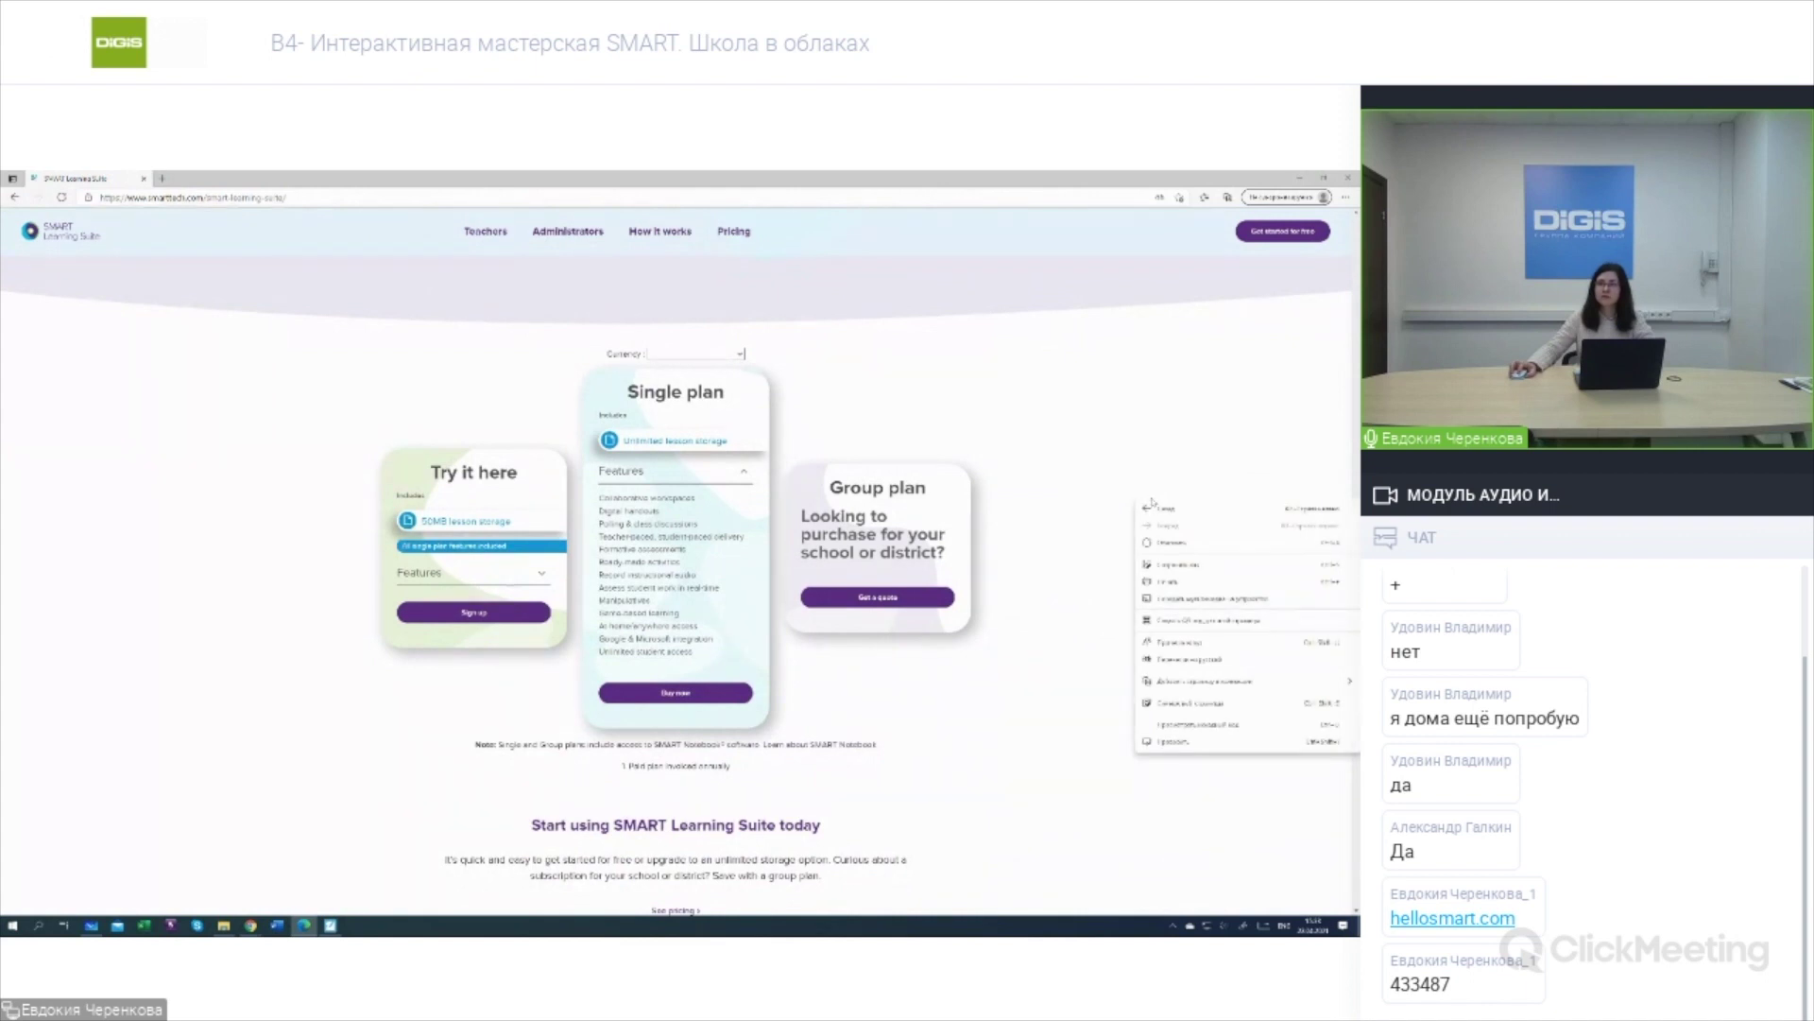
{"action": "left_click", "coordinate": [1177, 661]}
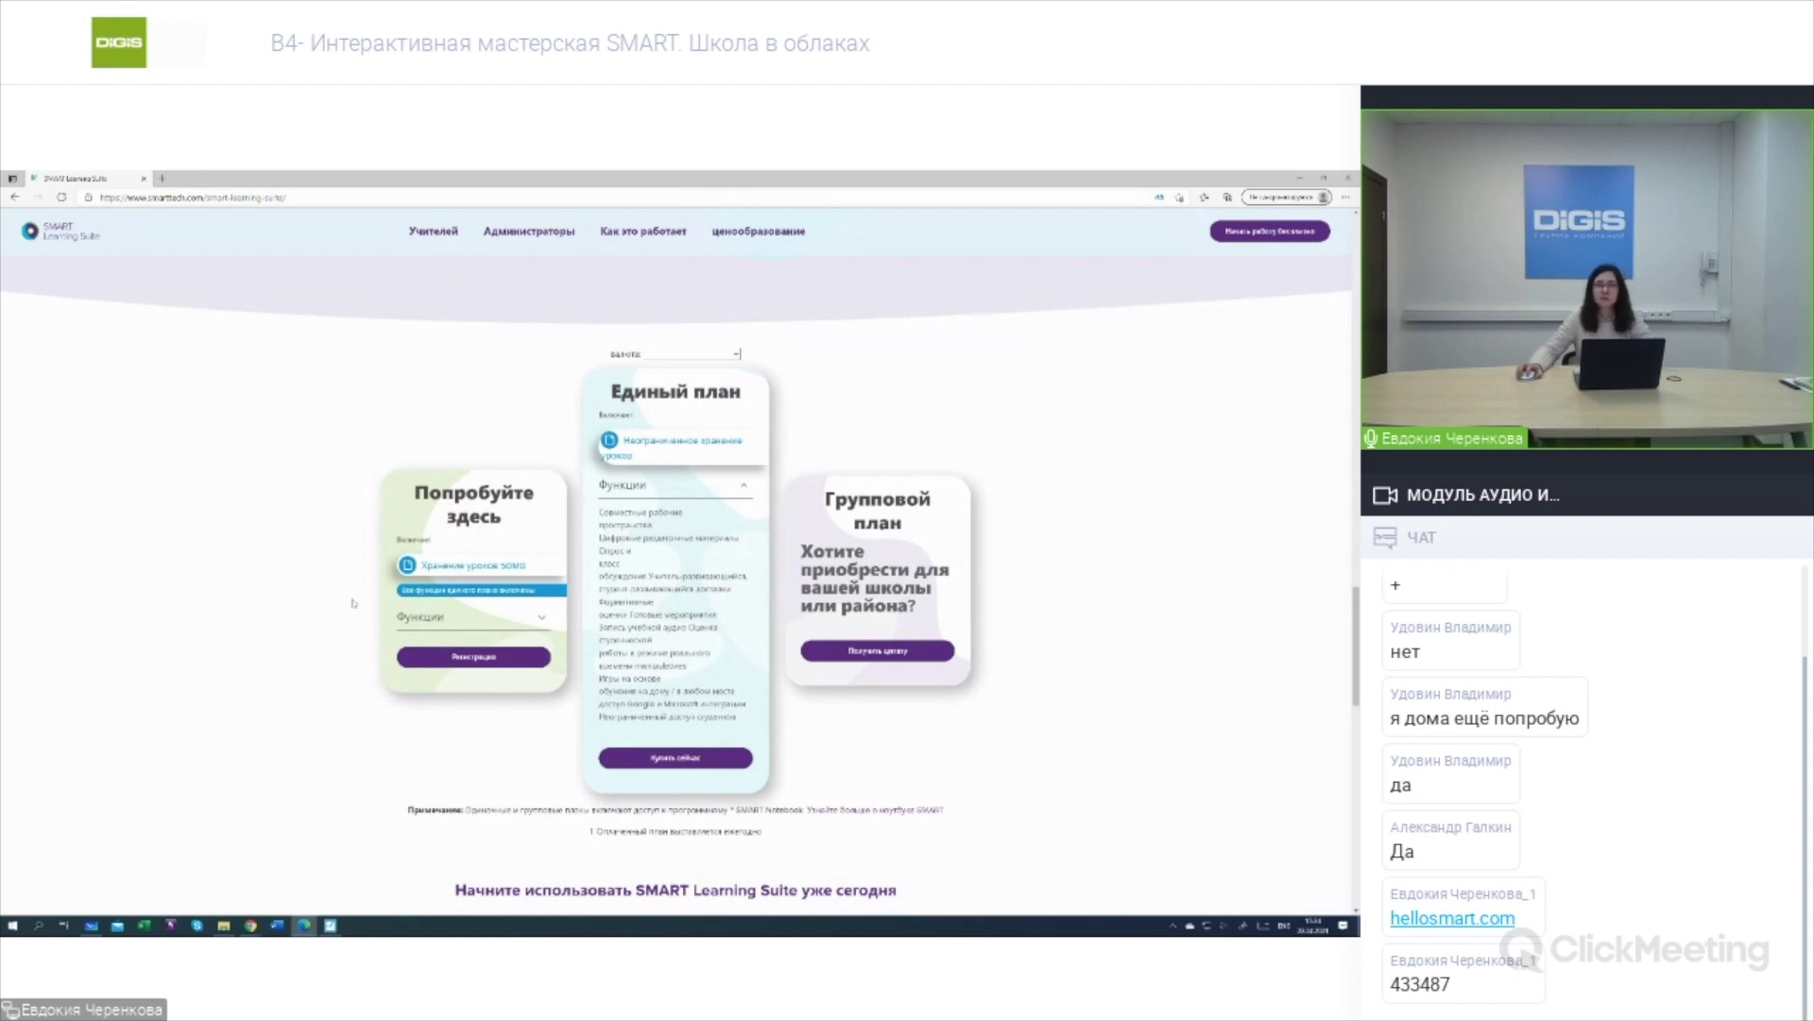
{"action": "double_click", "coordinate": [506, 564]}
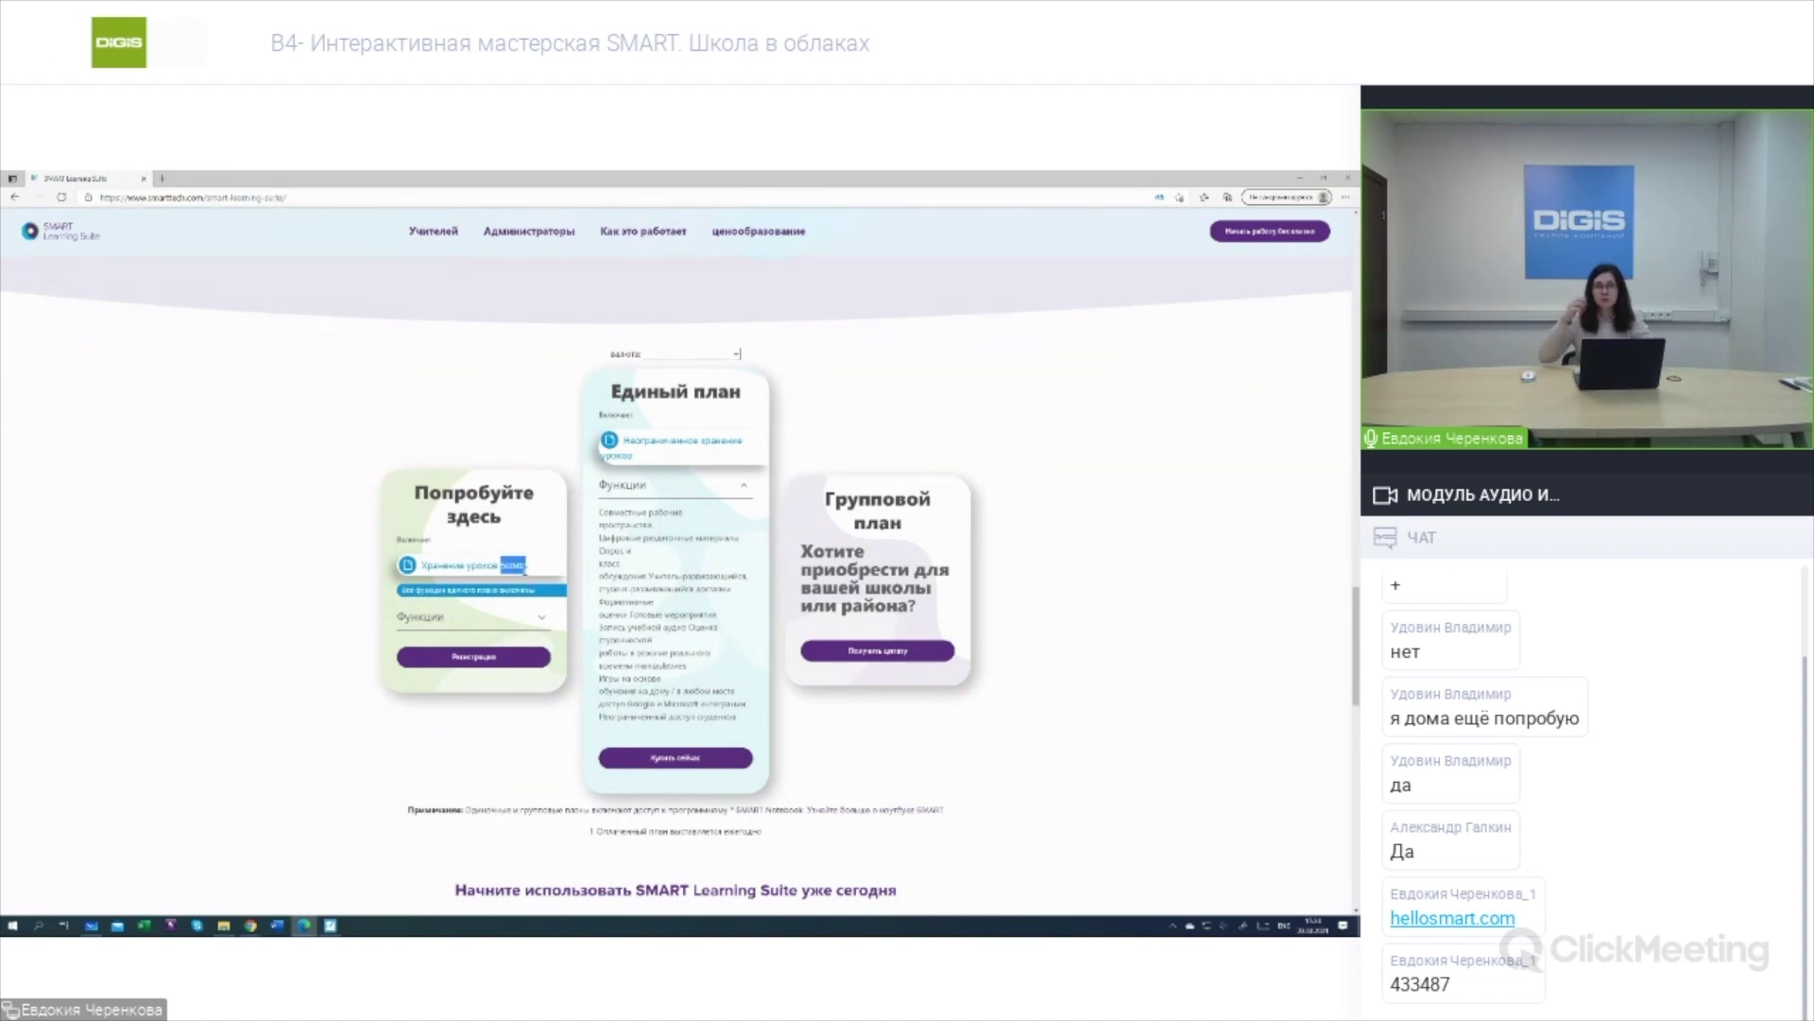
{"action": "left_click", "coordinate": [541, 621]}
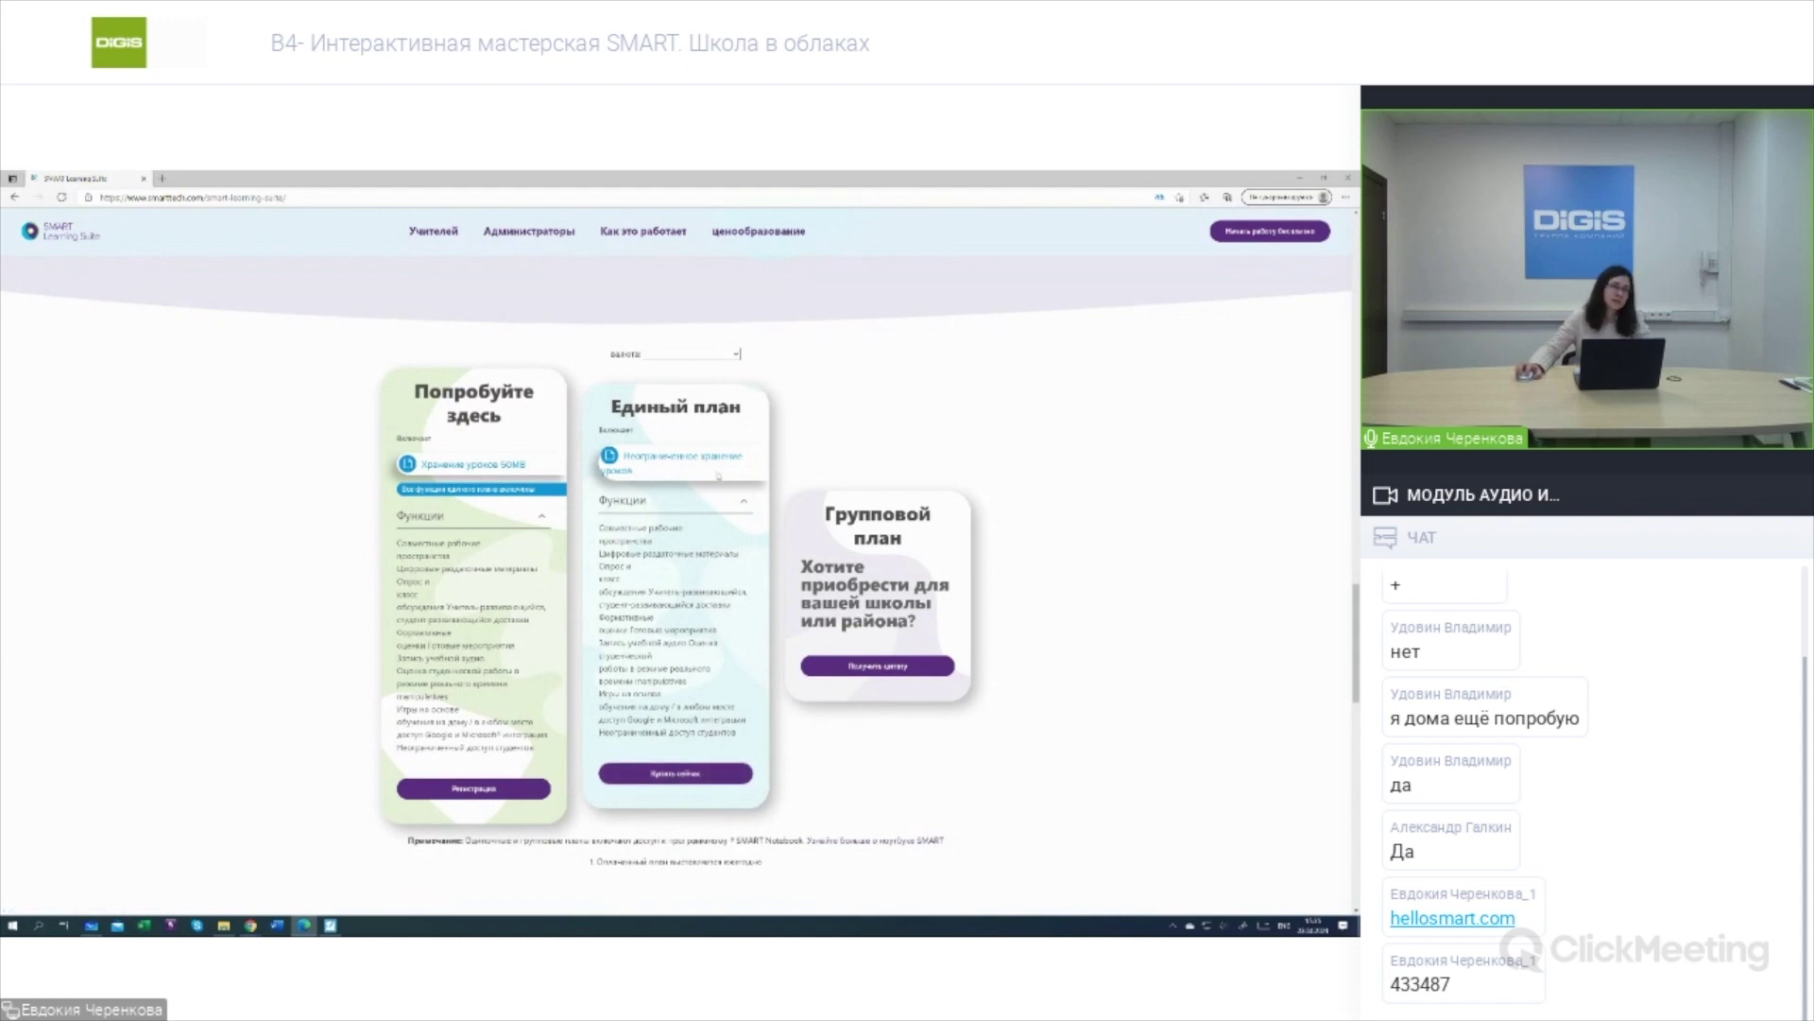
Open the sign-in page for starting free, and switch to the signed-in teacher library in the other browser.
{"action": "scroll", "coordinate": [769, 485], "scroll_direction": "up", "scroll_amount": 10}
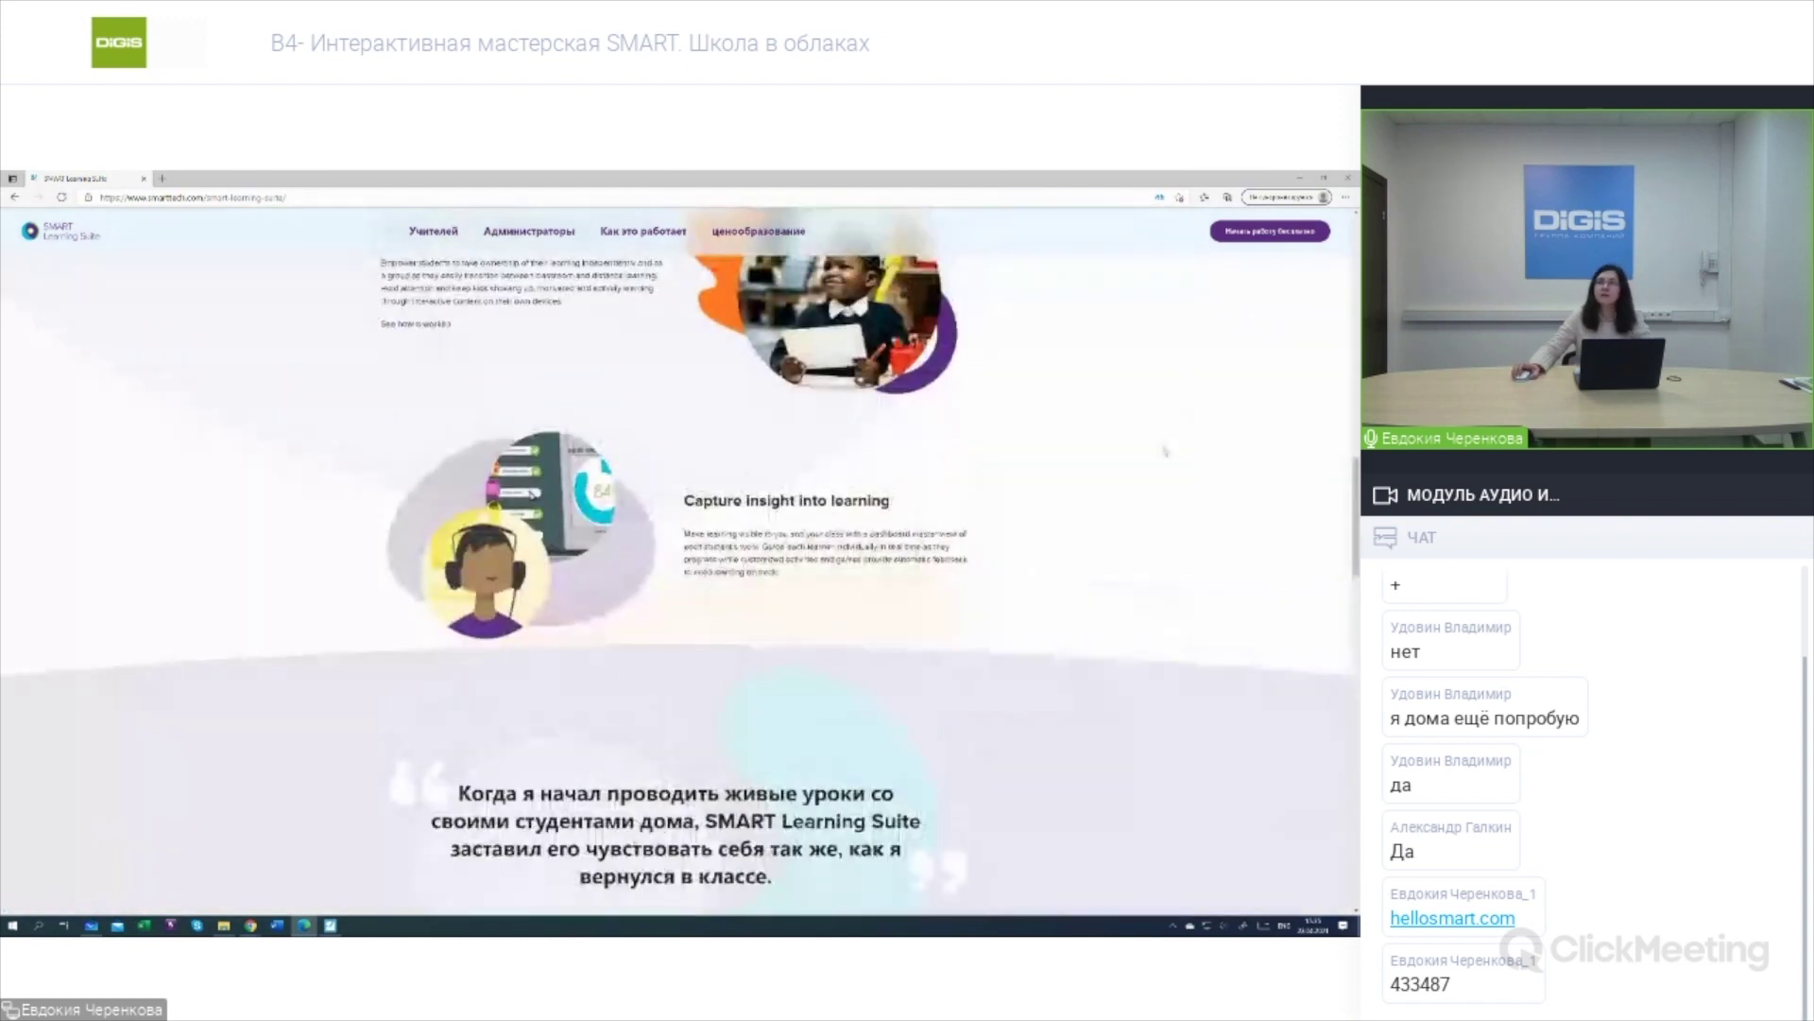
{"action": "scroll", "coordinate": [1165, 451], "scroll_direction": "up", "scroll_amount": 10}
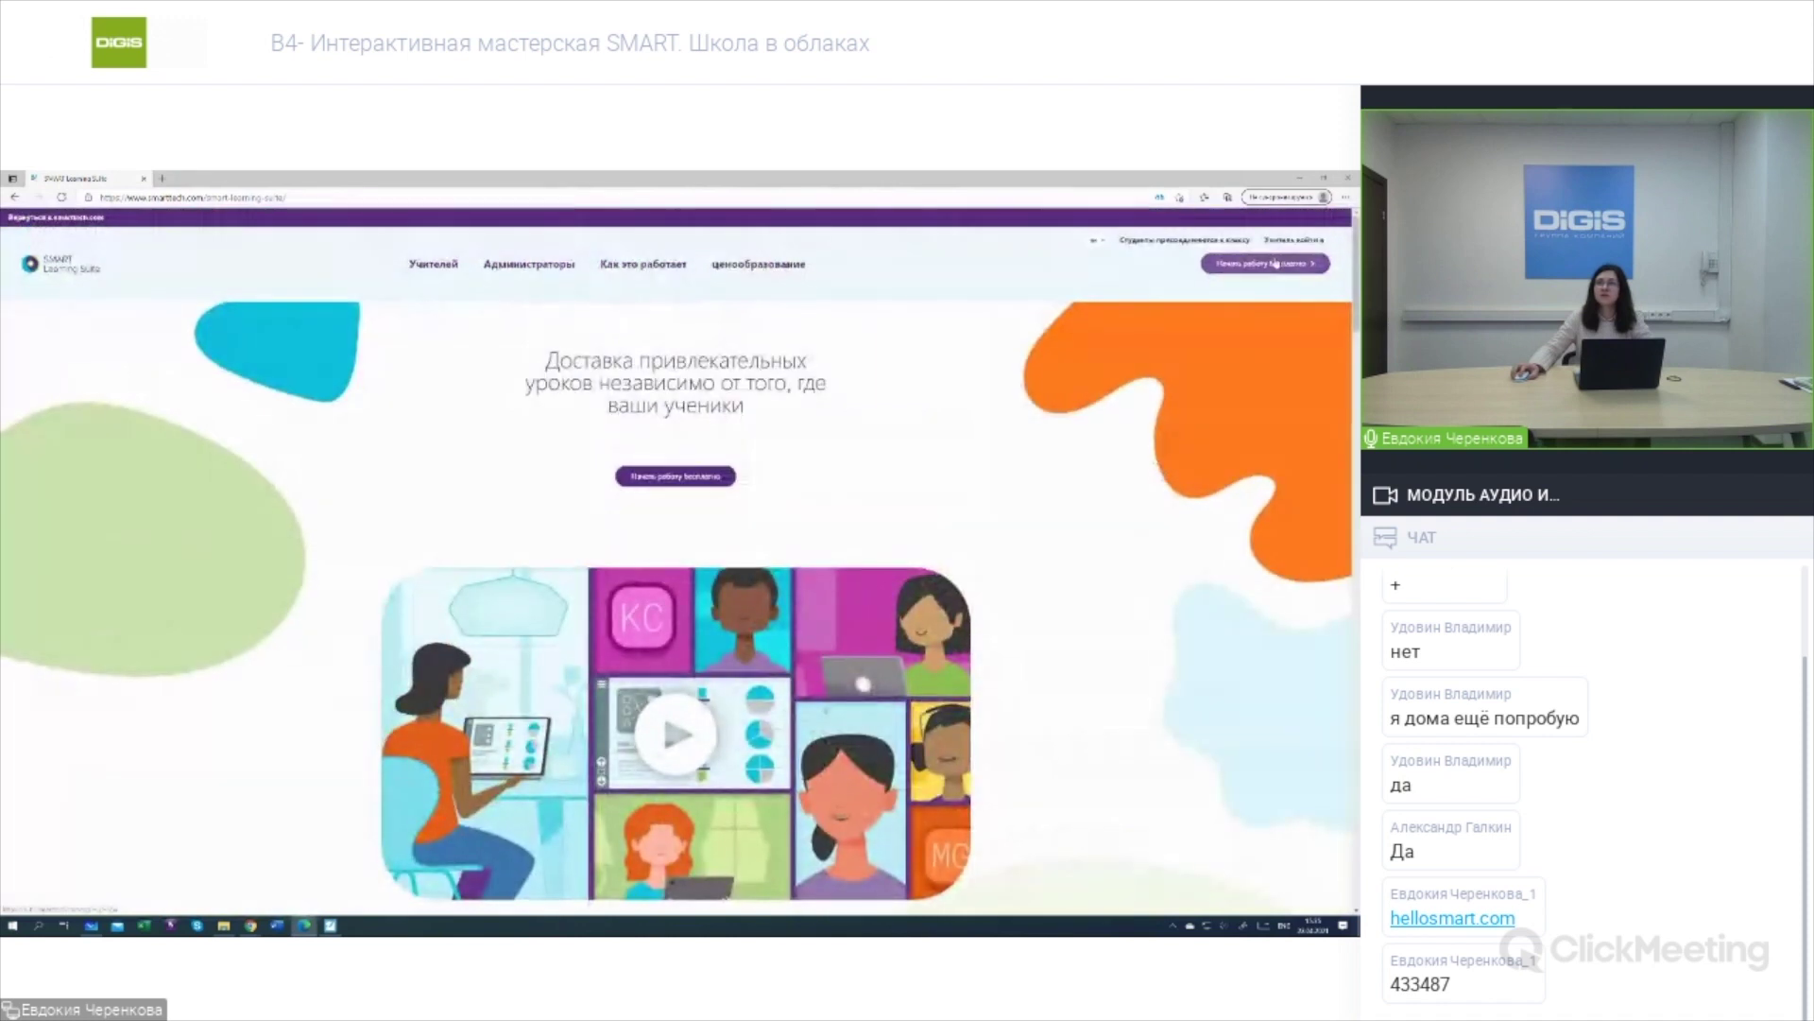
{"action": "left_click", "coordinate": [1275, 265]}
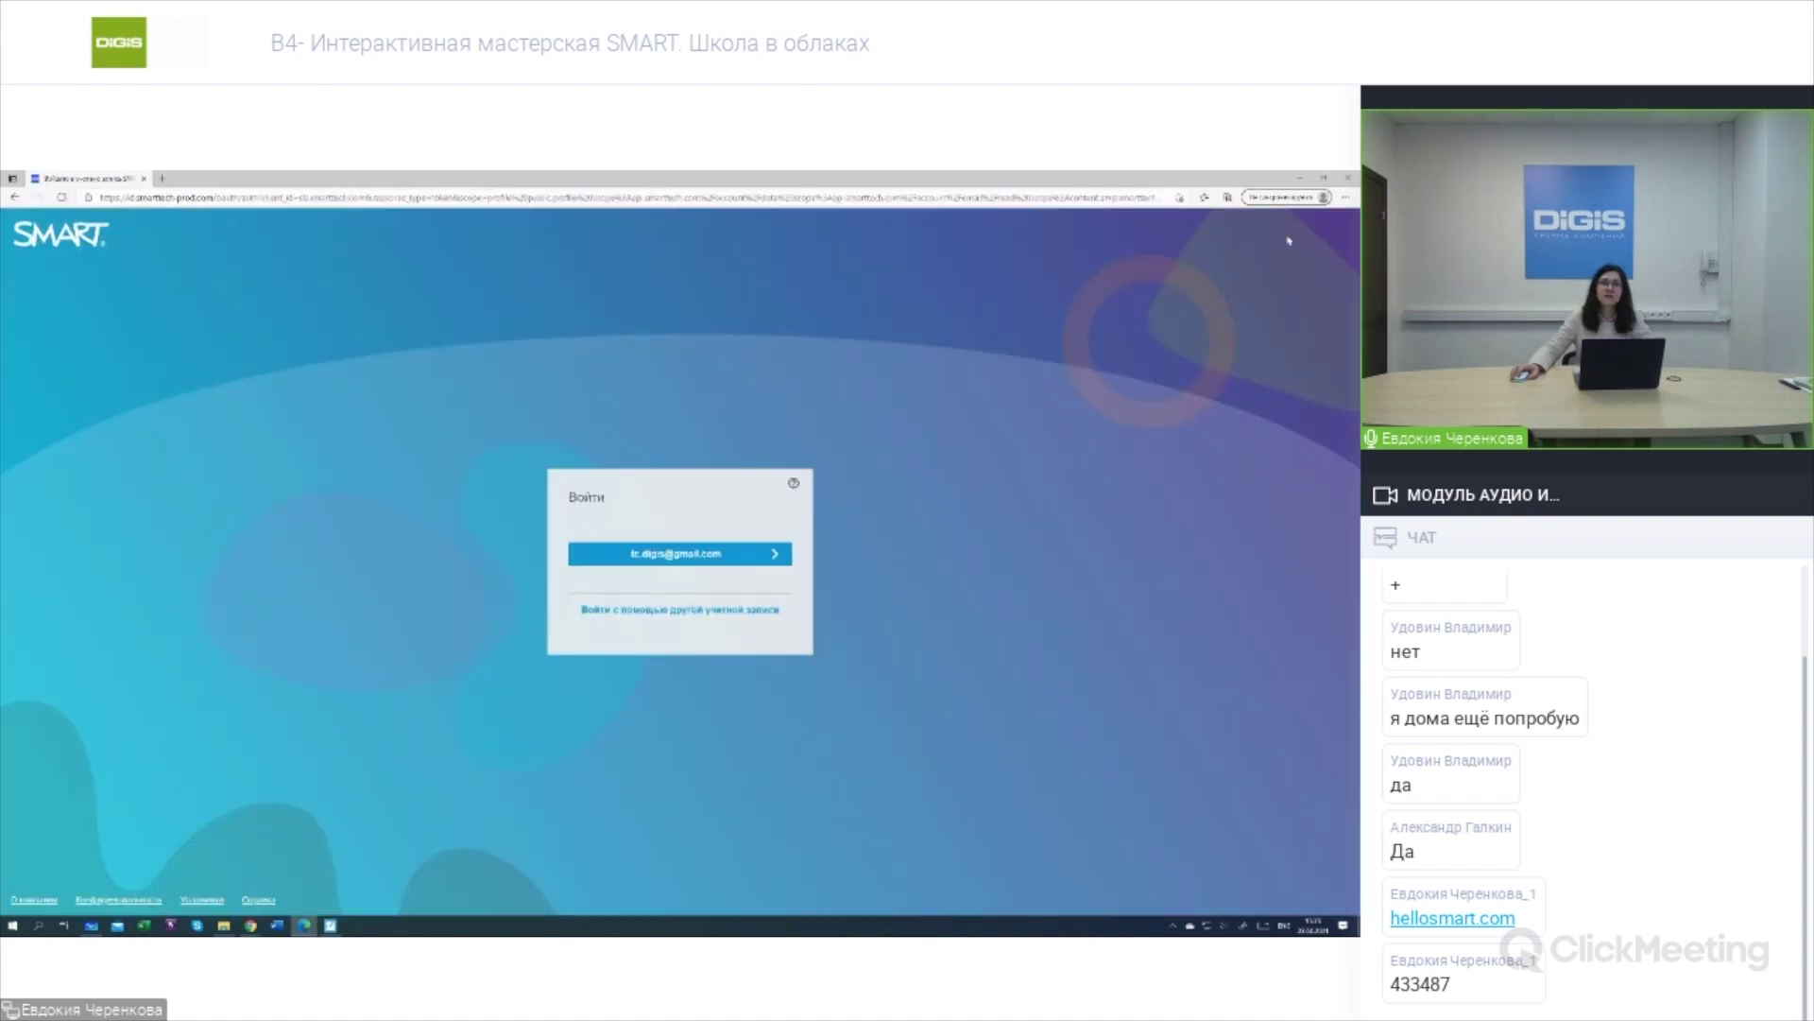
{"action": "left_click", "coordinate": [752, 610]}
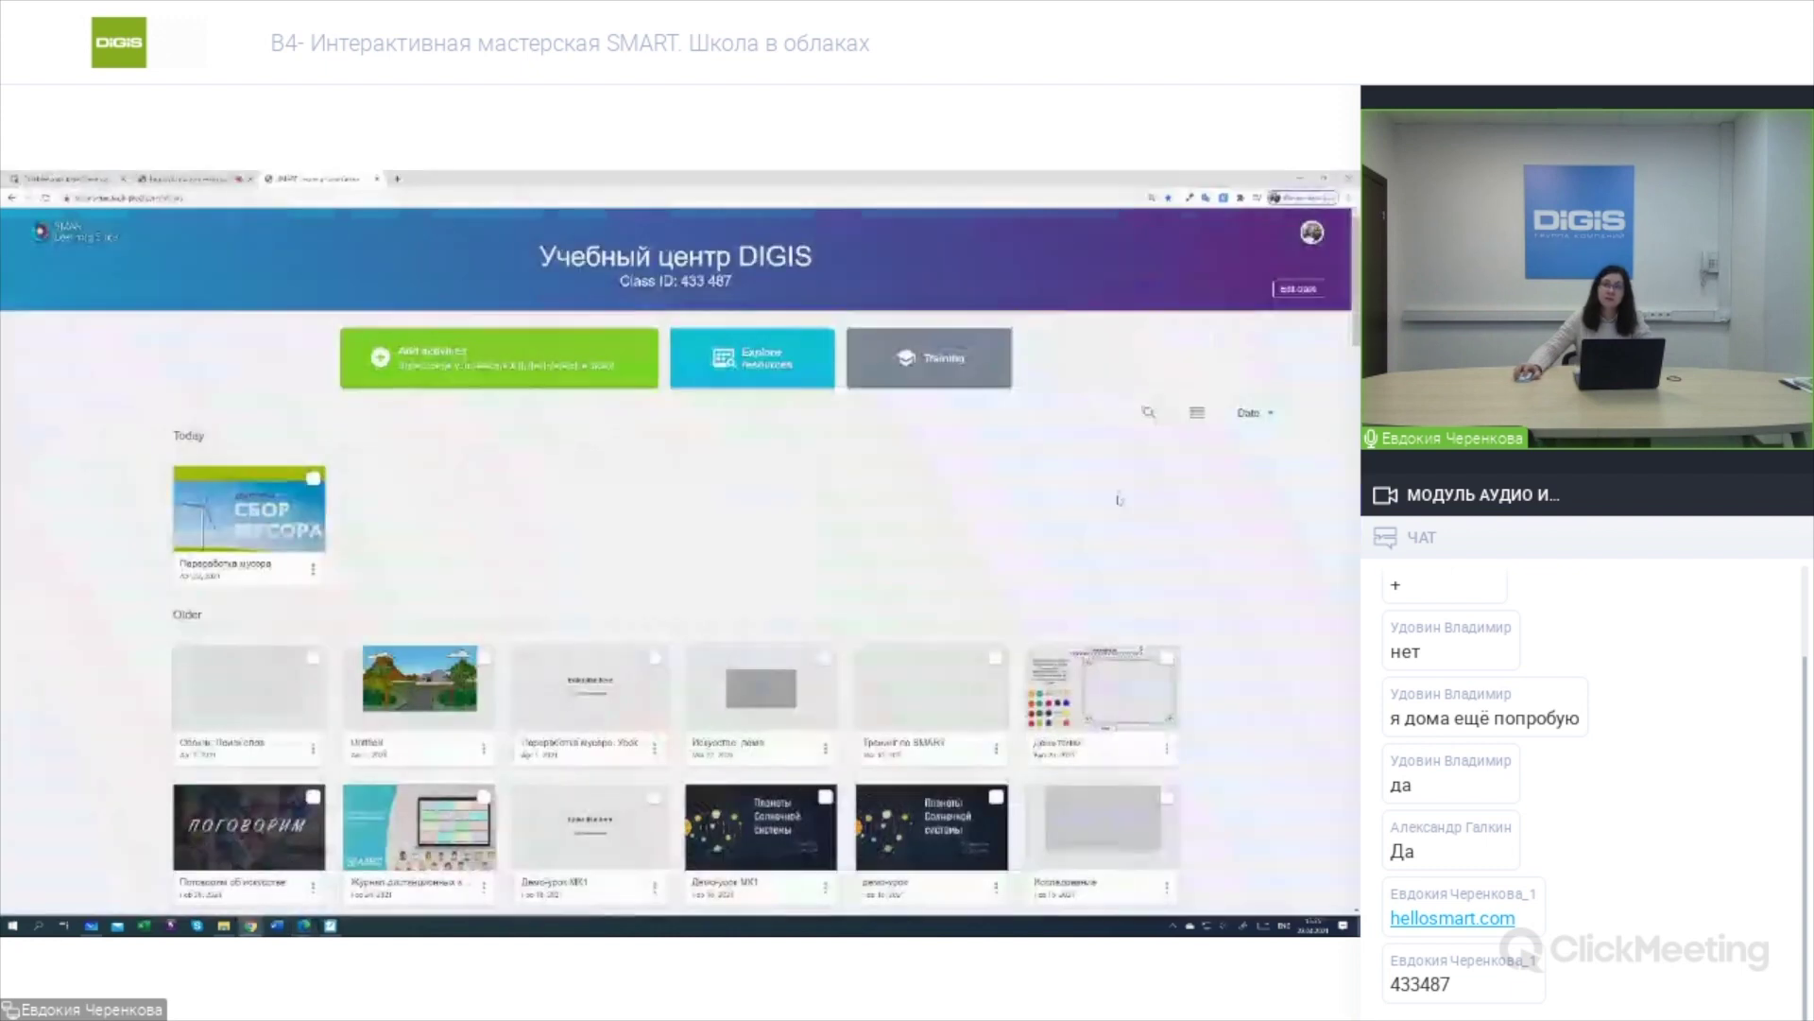
{"action": "left_click", "coordinate": [1348, 177]}
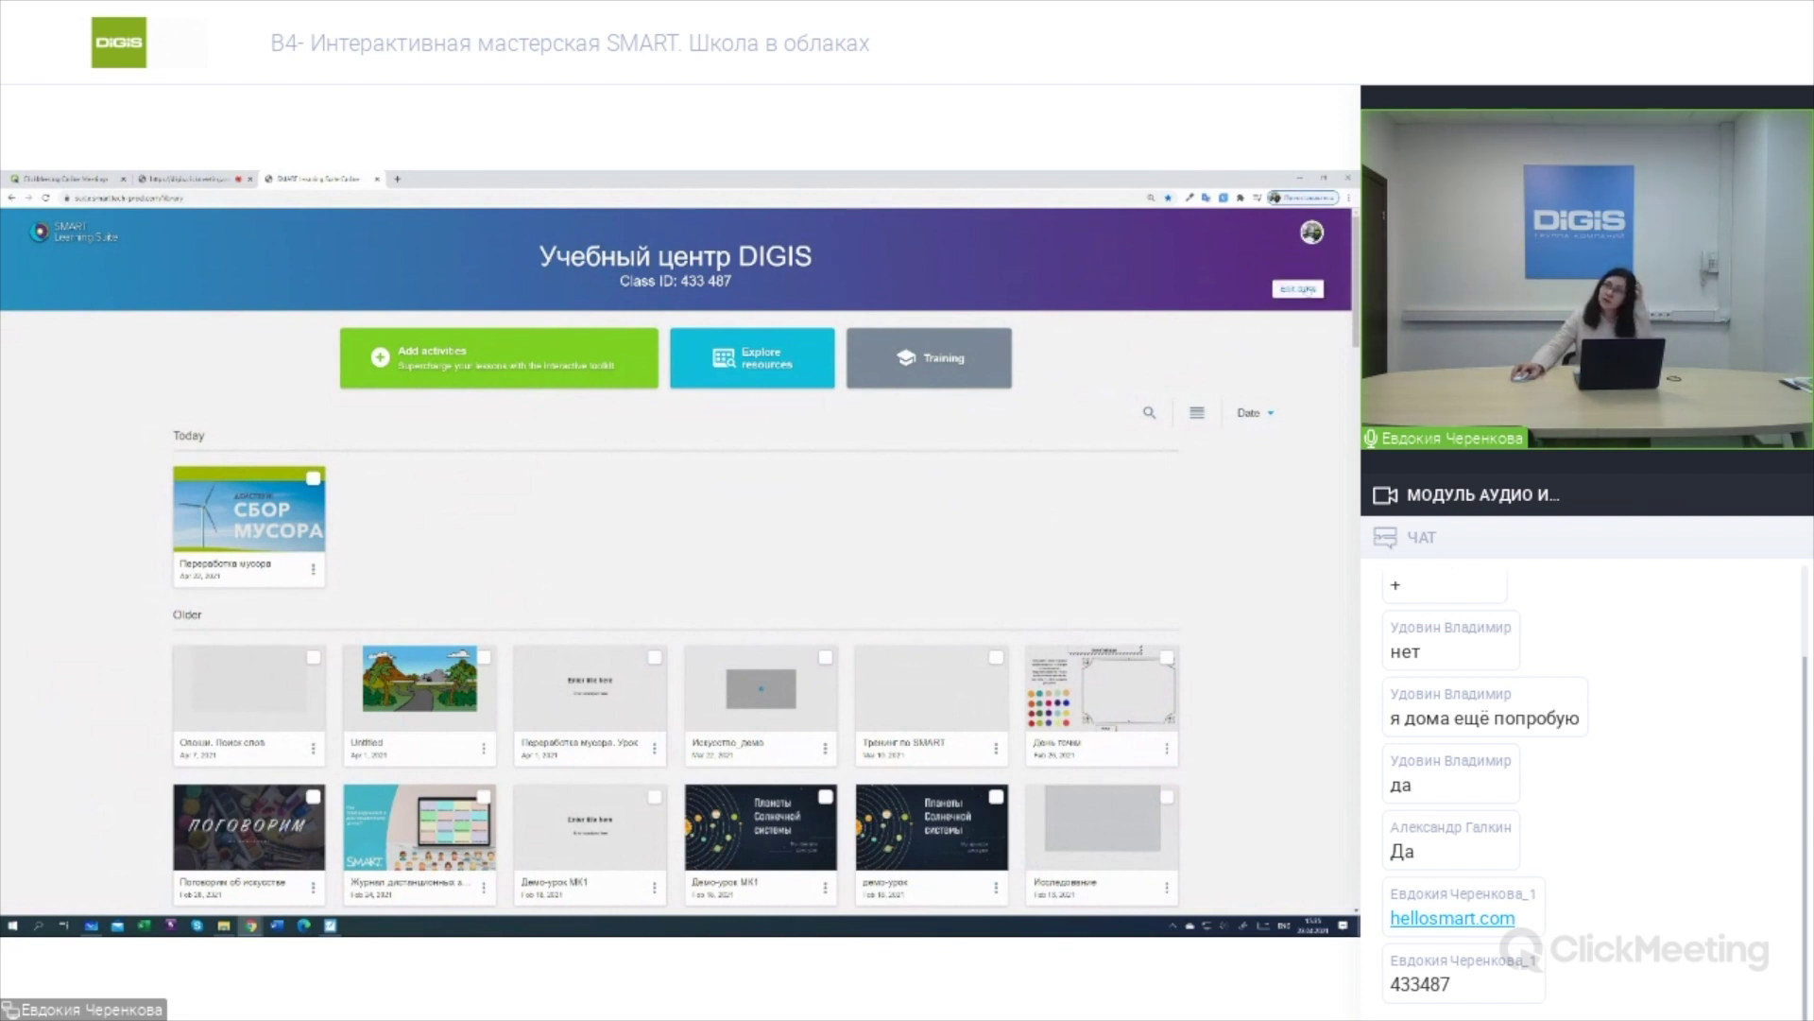
Review the class editing options and browse the saved lessons in the teacher library.
{"action": "left_click", "coordinate": [1304, 290]}
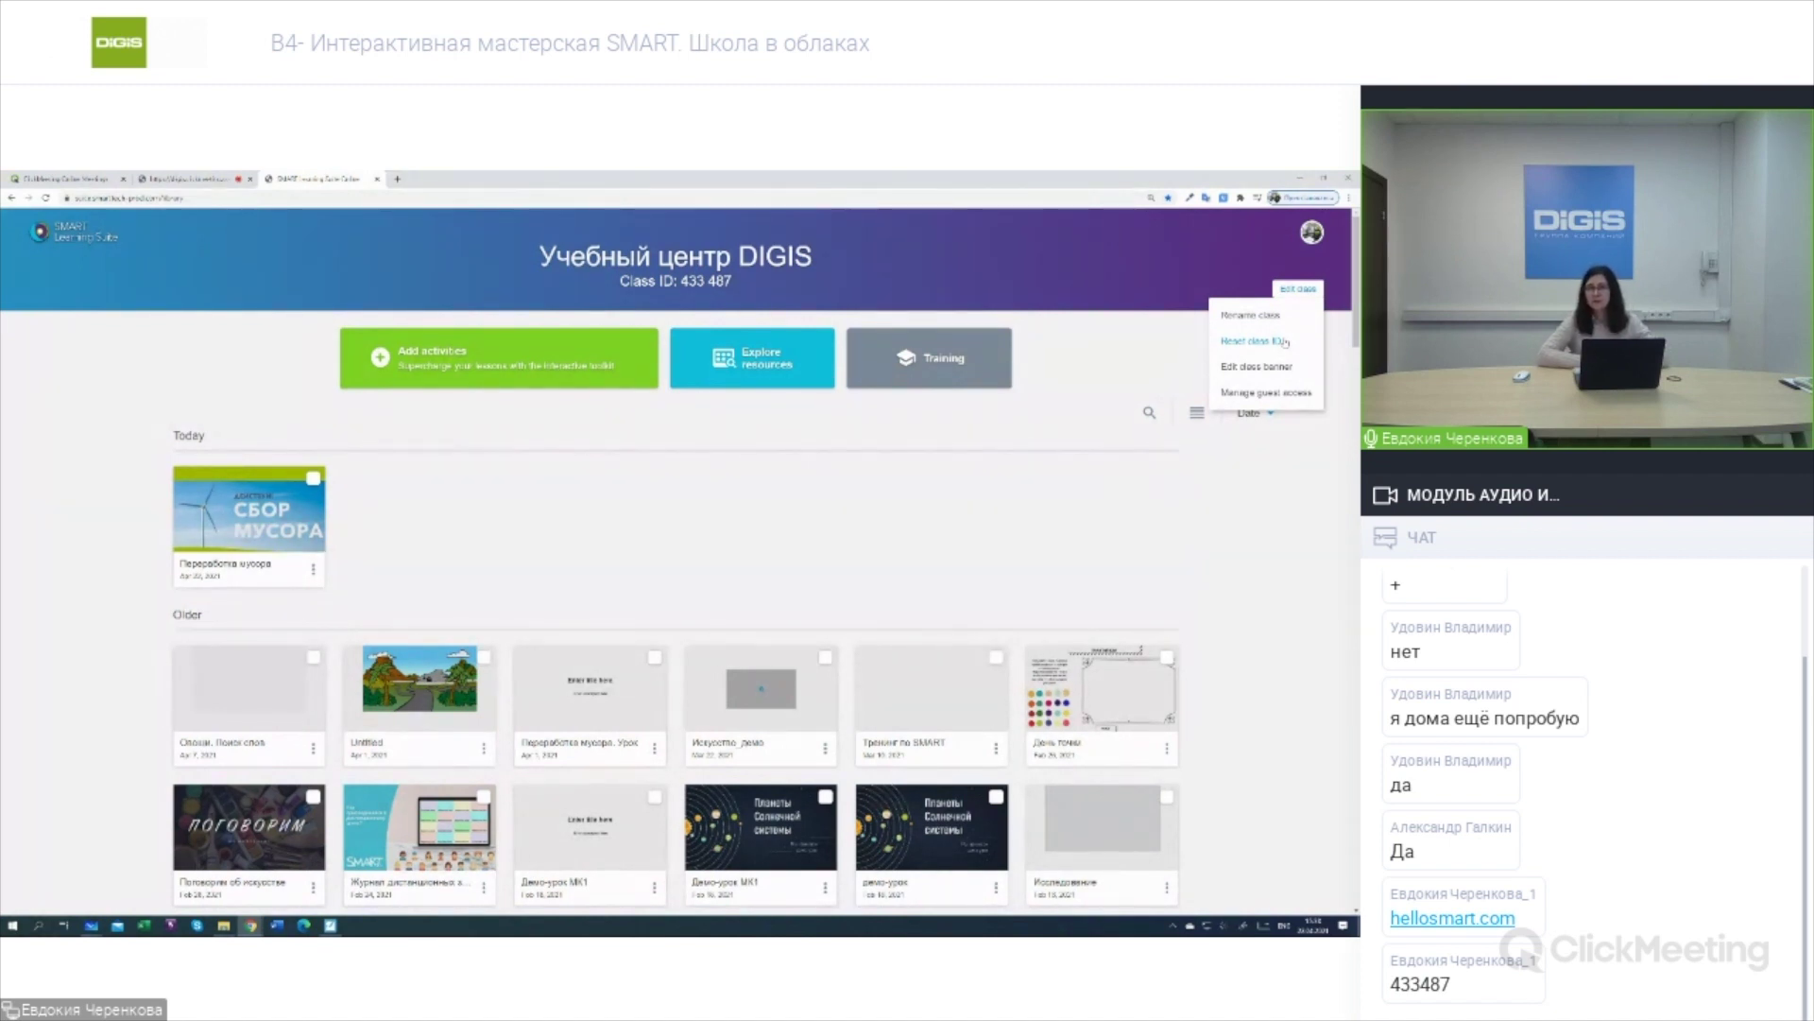
{"action": "left_click", "coordinate": [1087, 510]}
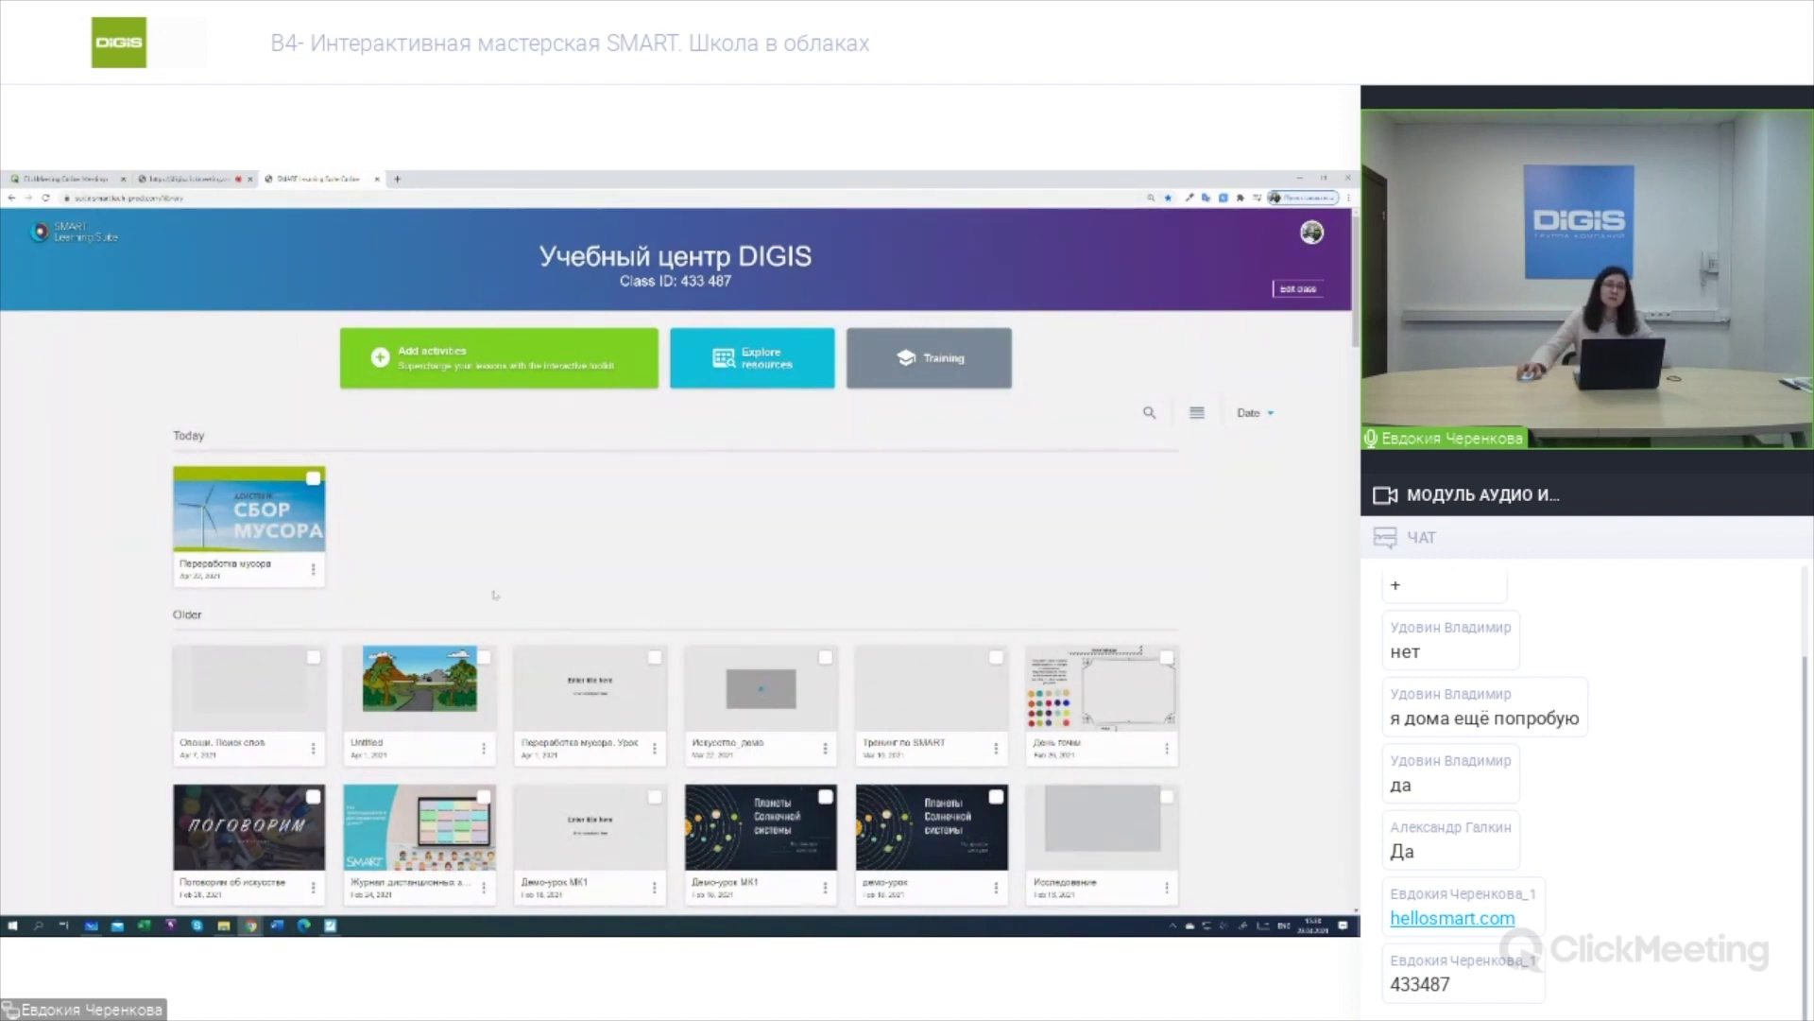
{"action": "scroll", "coordinate": [501, 454], "scroll_direction": "down", "scroll_amount": 1}
{"action": "scroll", "coordinate": [499, 492], "scroll_direction": "down", "scroll_amount": 10}
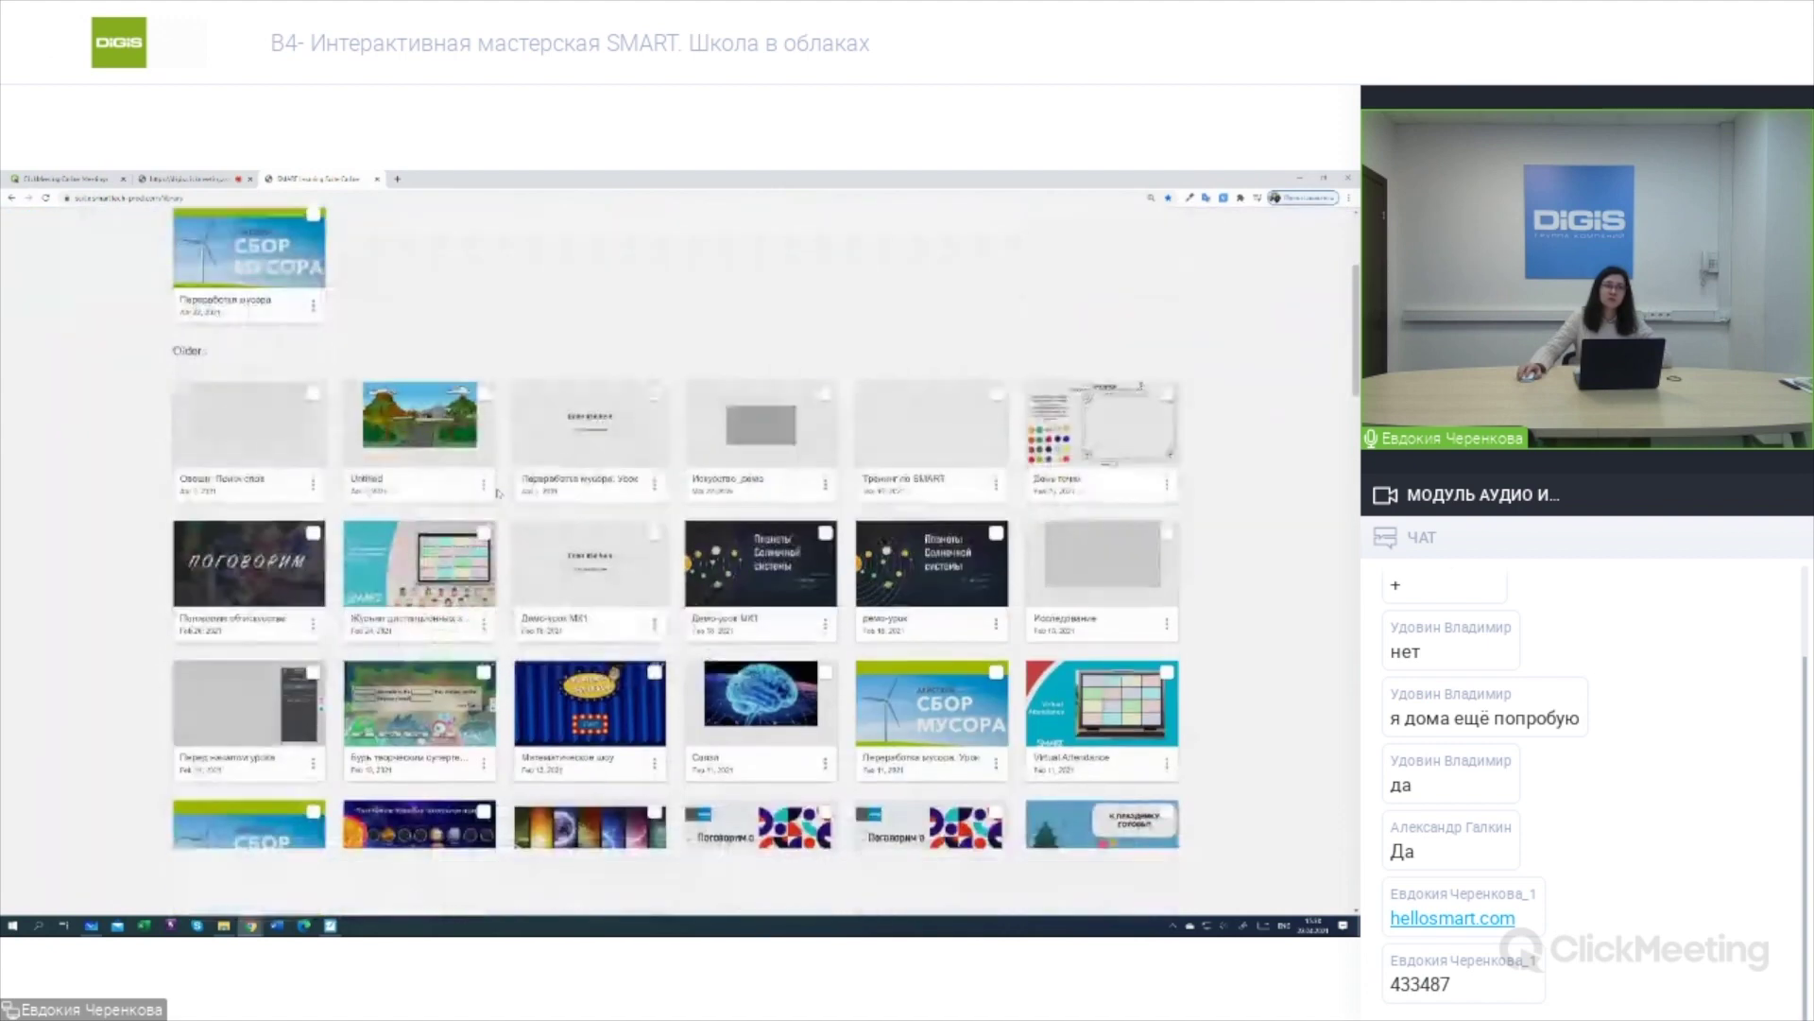
{"action": "scroll", "coordinate": [499, 492], "scroll_direction": "down", "scroll_amount": 3}
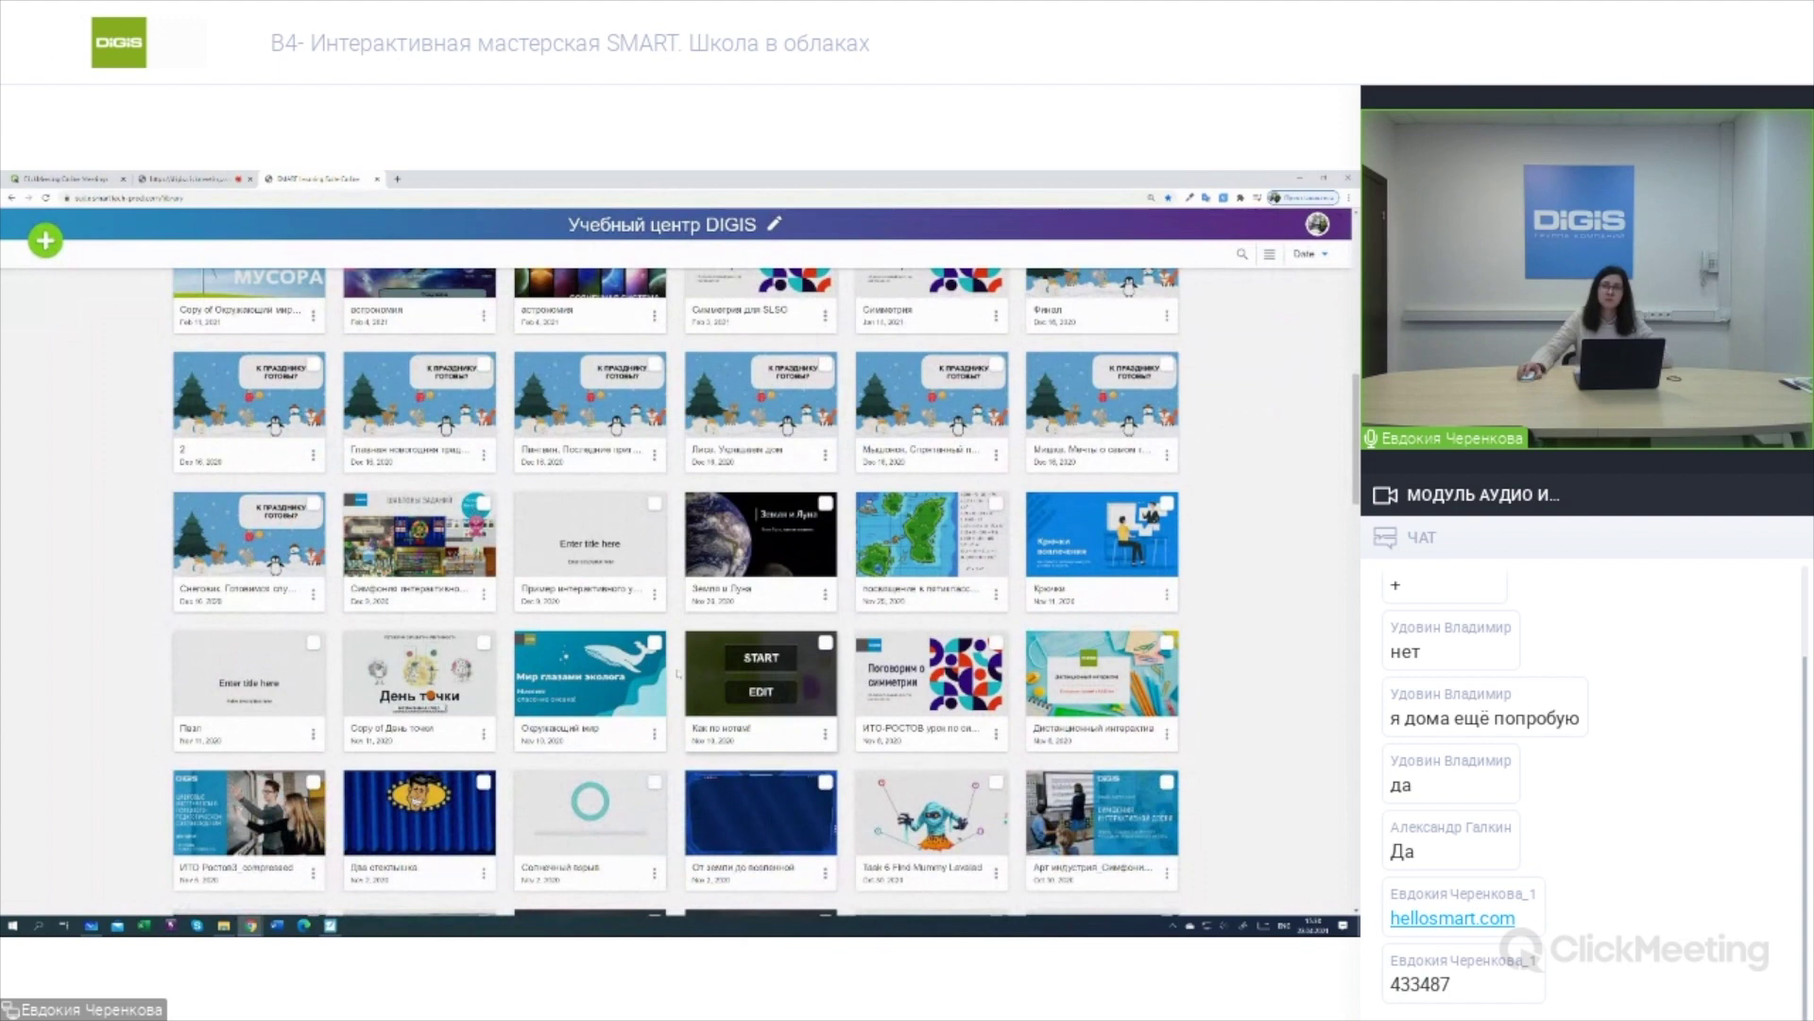
{"action": "scroll", "coordinate": [590, 681], "scroll_direction": "down", "scroll_amount": 1}
{"action": "scroll", "coordinate": [575, 635], "scroll_direction": "down", "scroll_amount": 4}
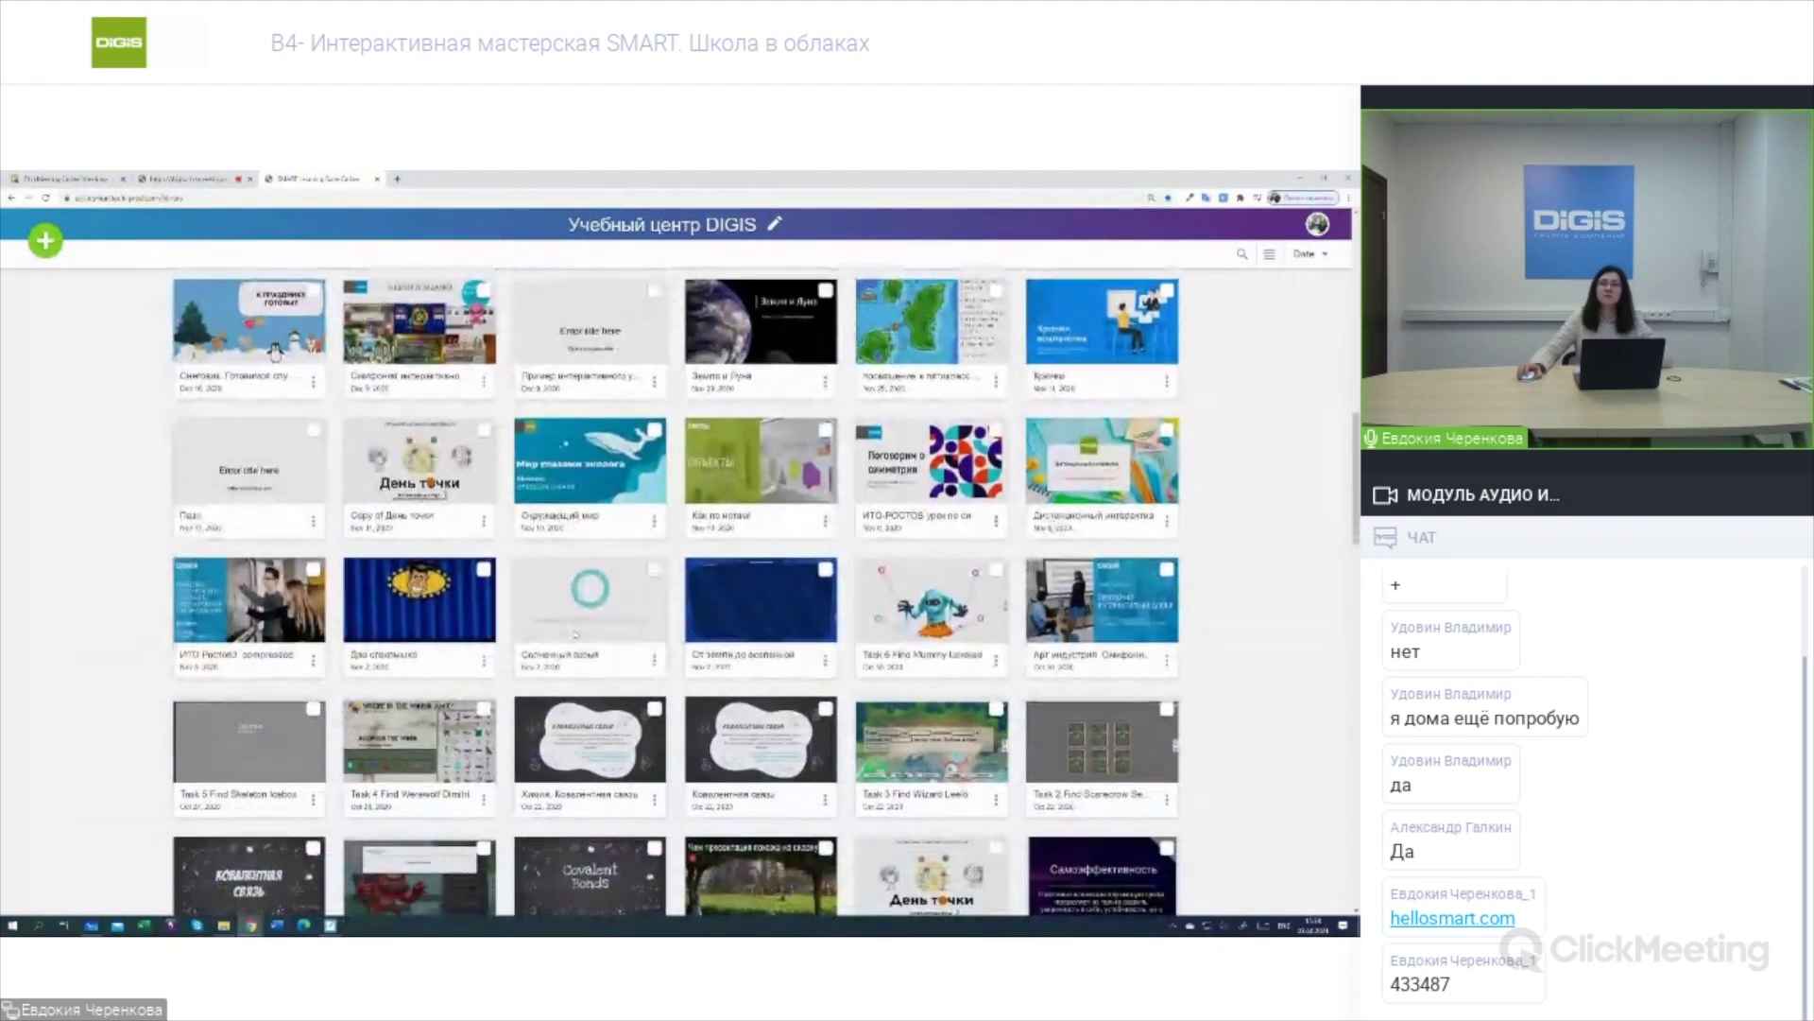
{"action": "scroll", "coordinate": [575, 634], "scroll_direction": "up", "scroll_amount": 15}
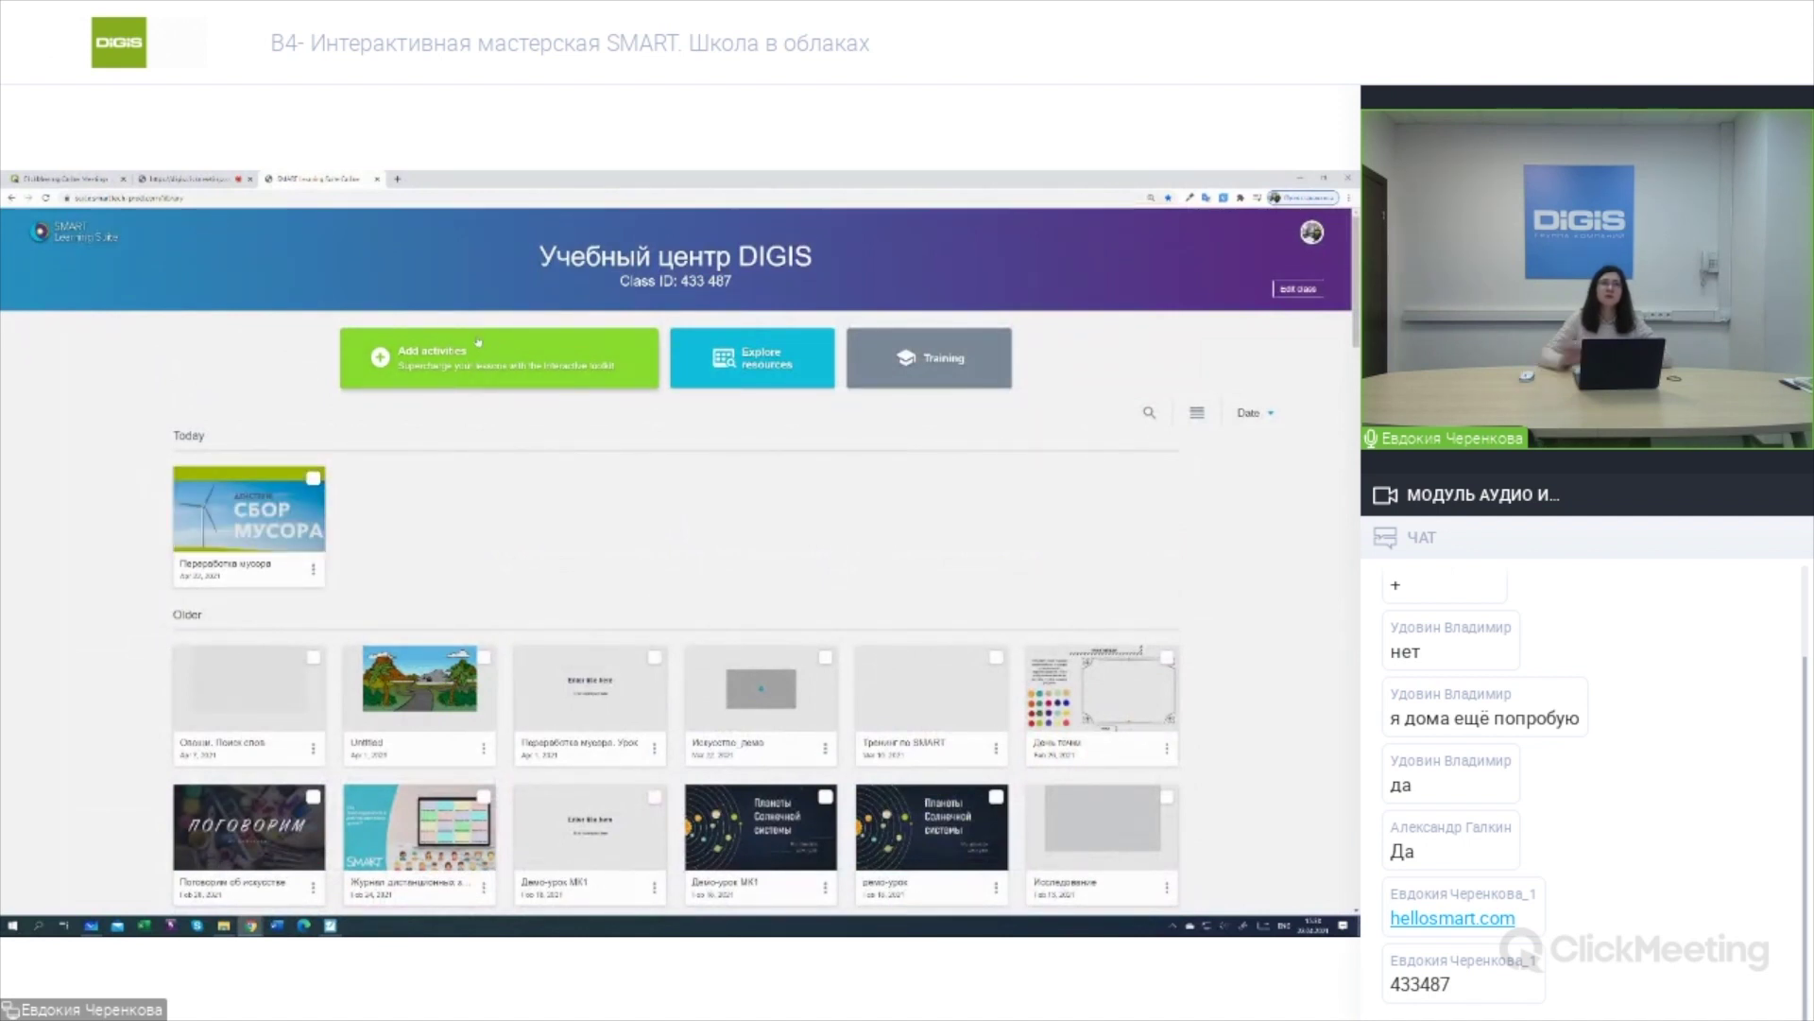
Start adding activities for a new lesson and browse the desktop and its subfolder for a resource file to import.
{"action": "left_click", "coordinate": [478, 342]}
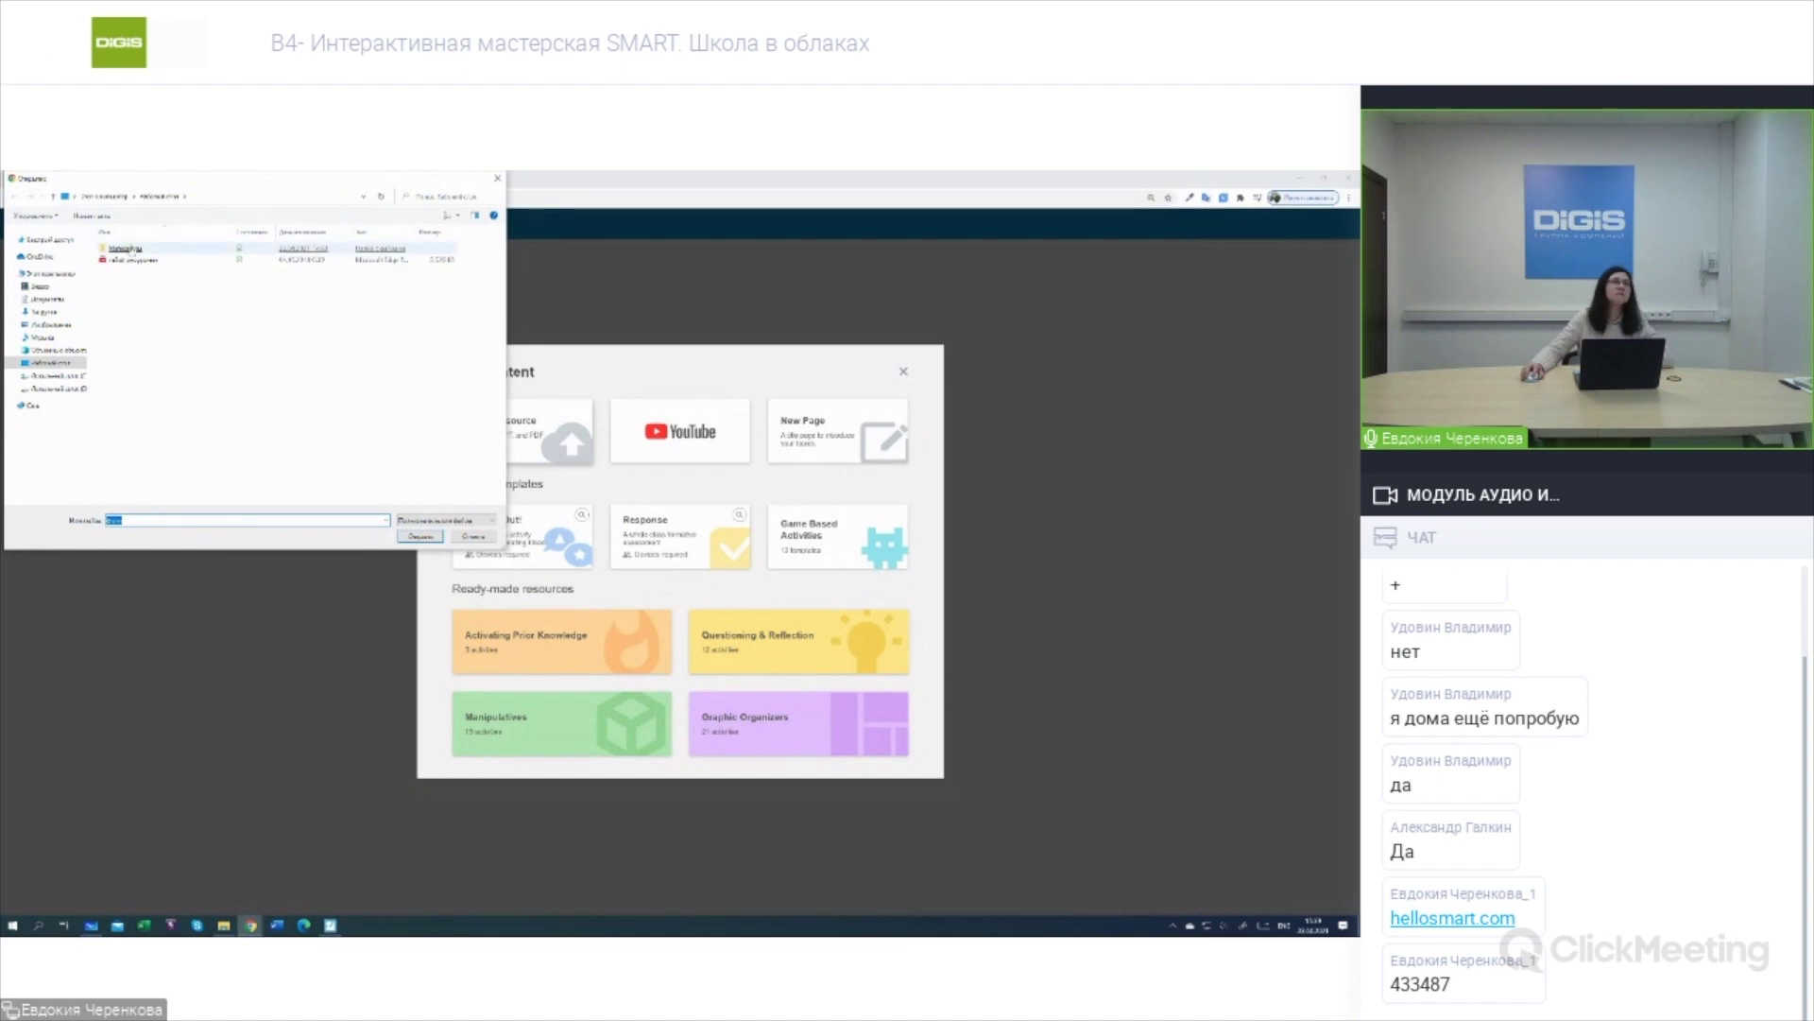
{"action": "double_click", "coordinate": [130, 250]}
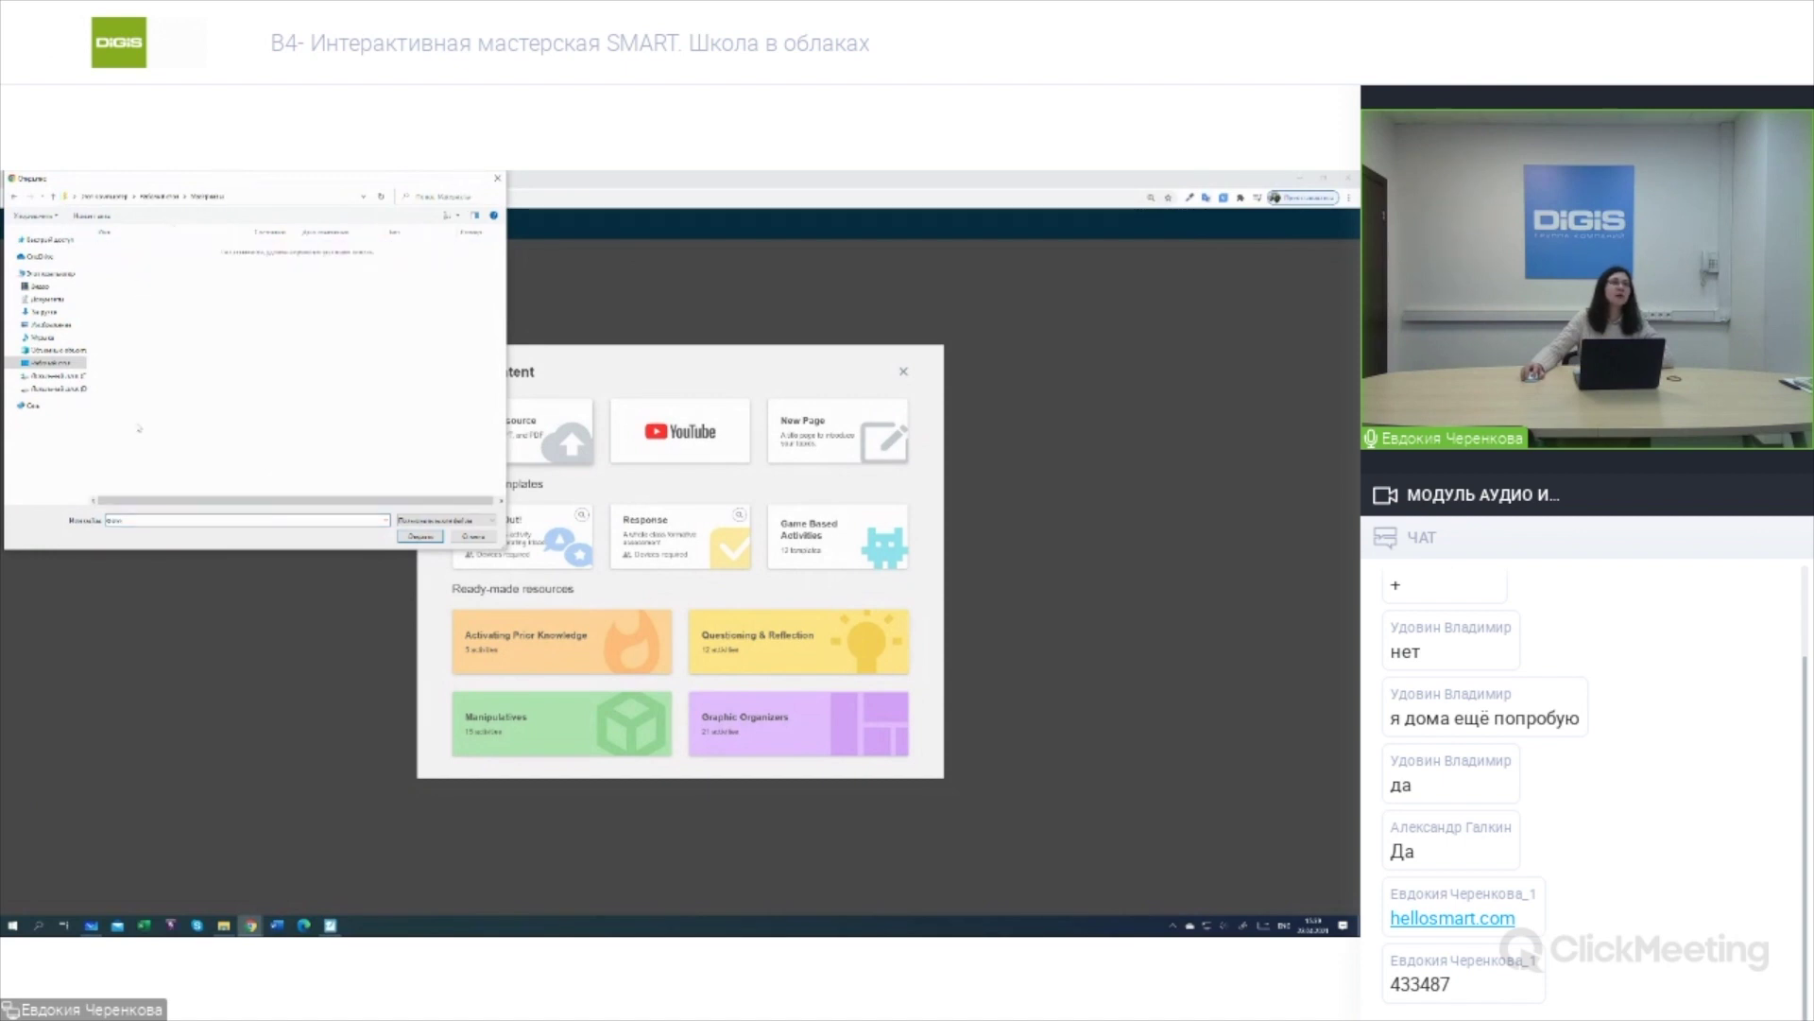
{"action": "left_click", "coordinate": [63, 363]}
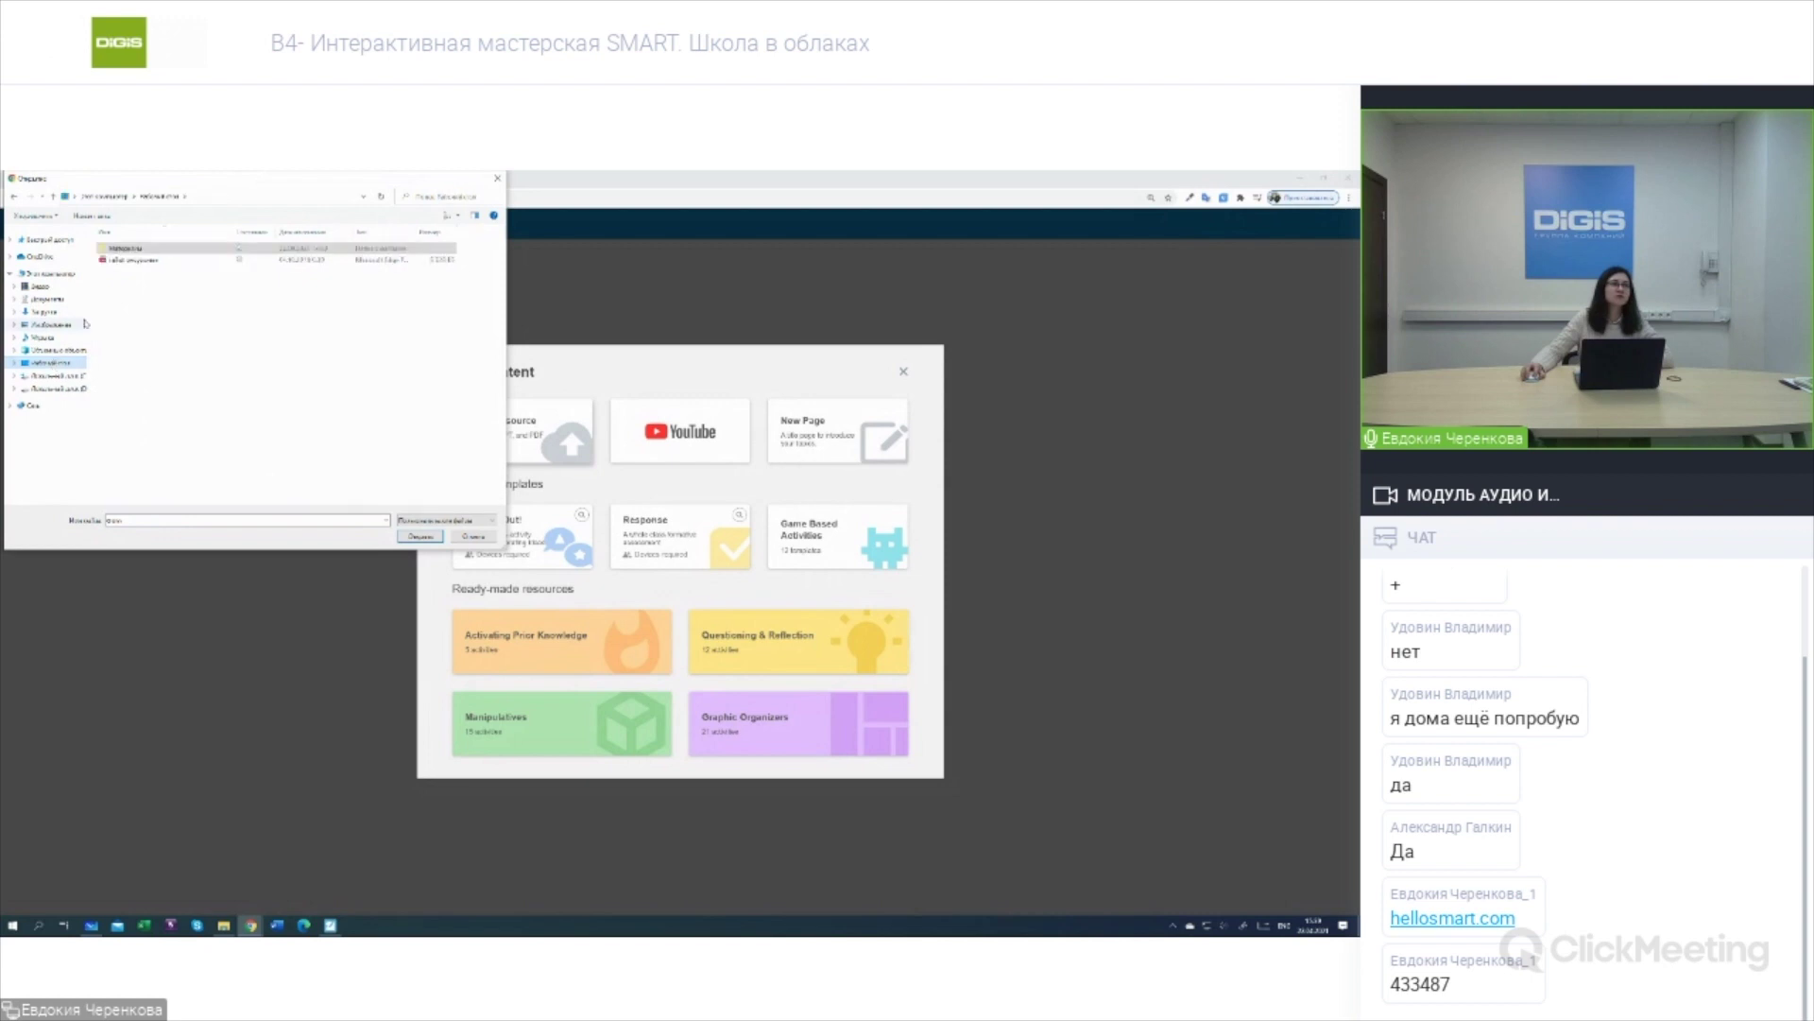
{"action": "double_click", "coordinate": [123, 250]}
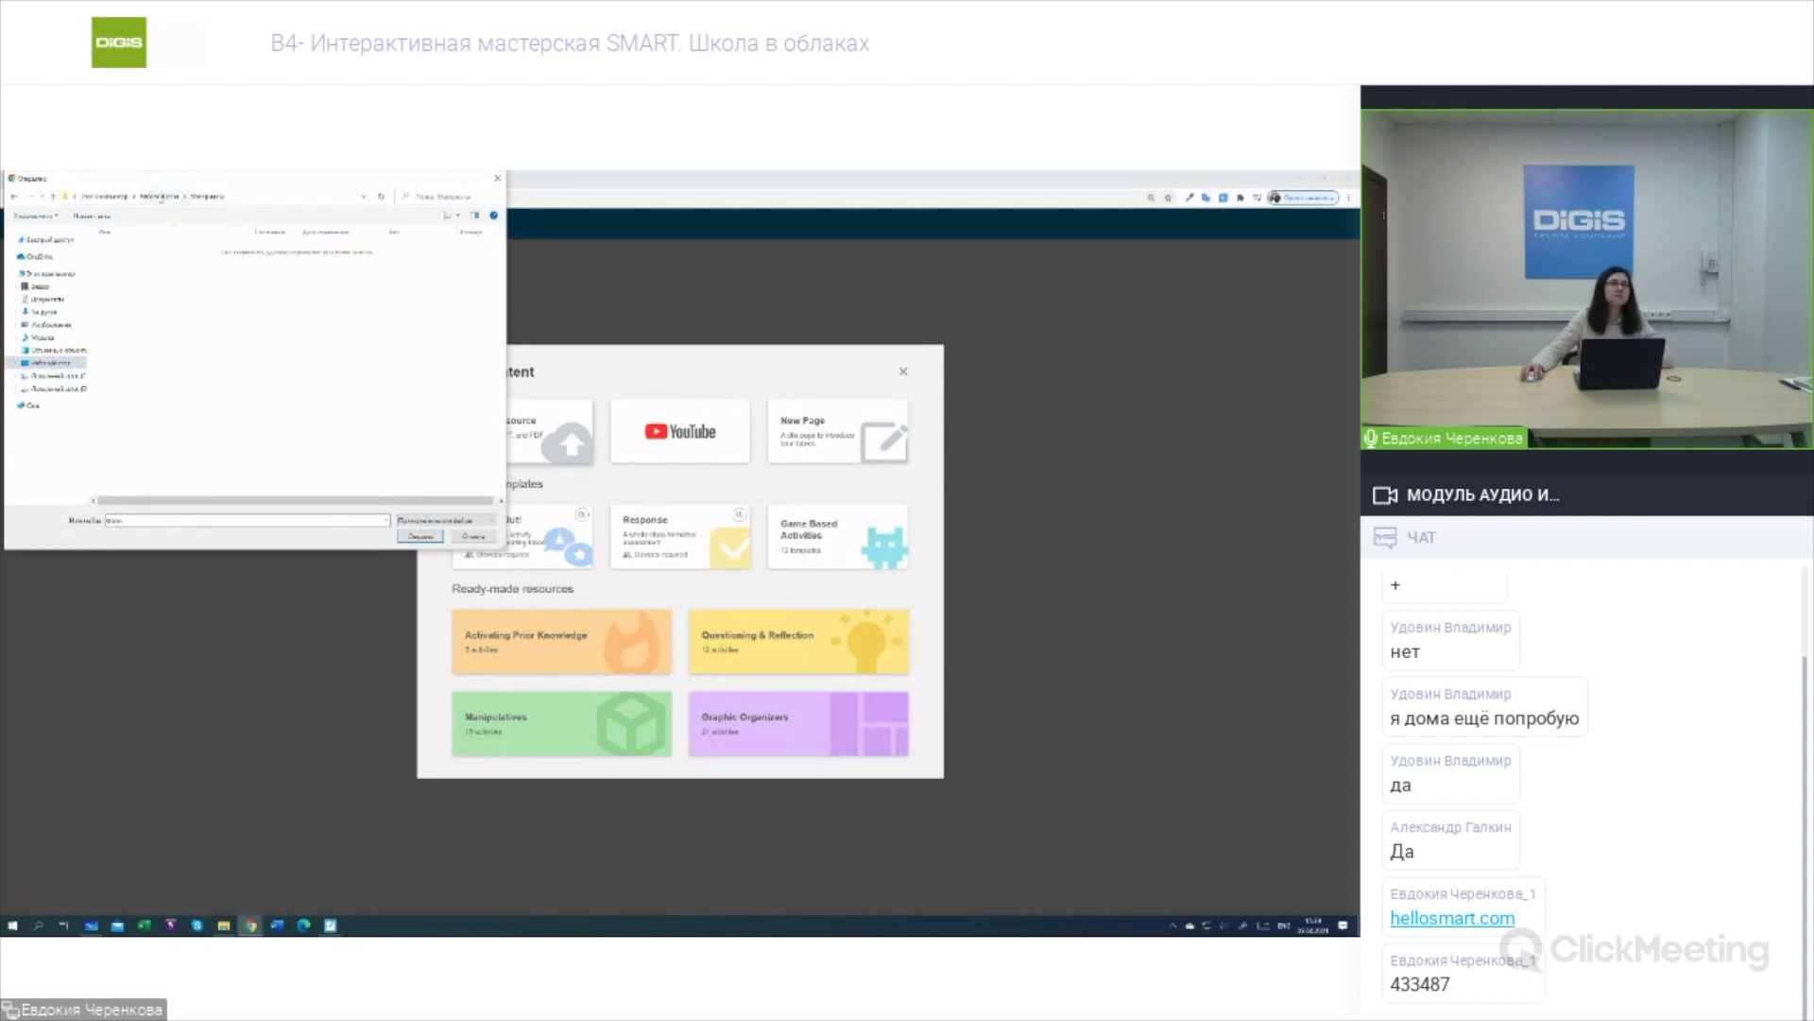
{"action": "left_click", "coordinate": [103, 196]}
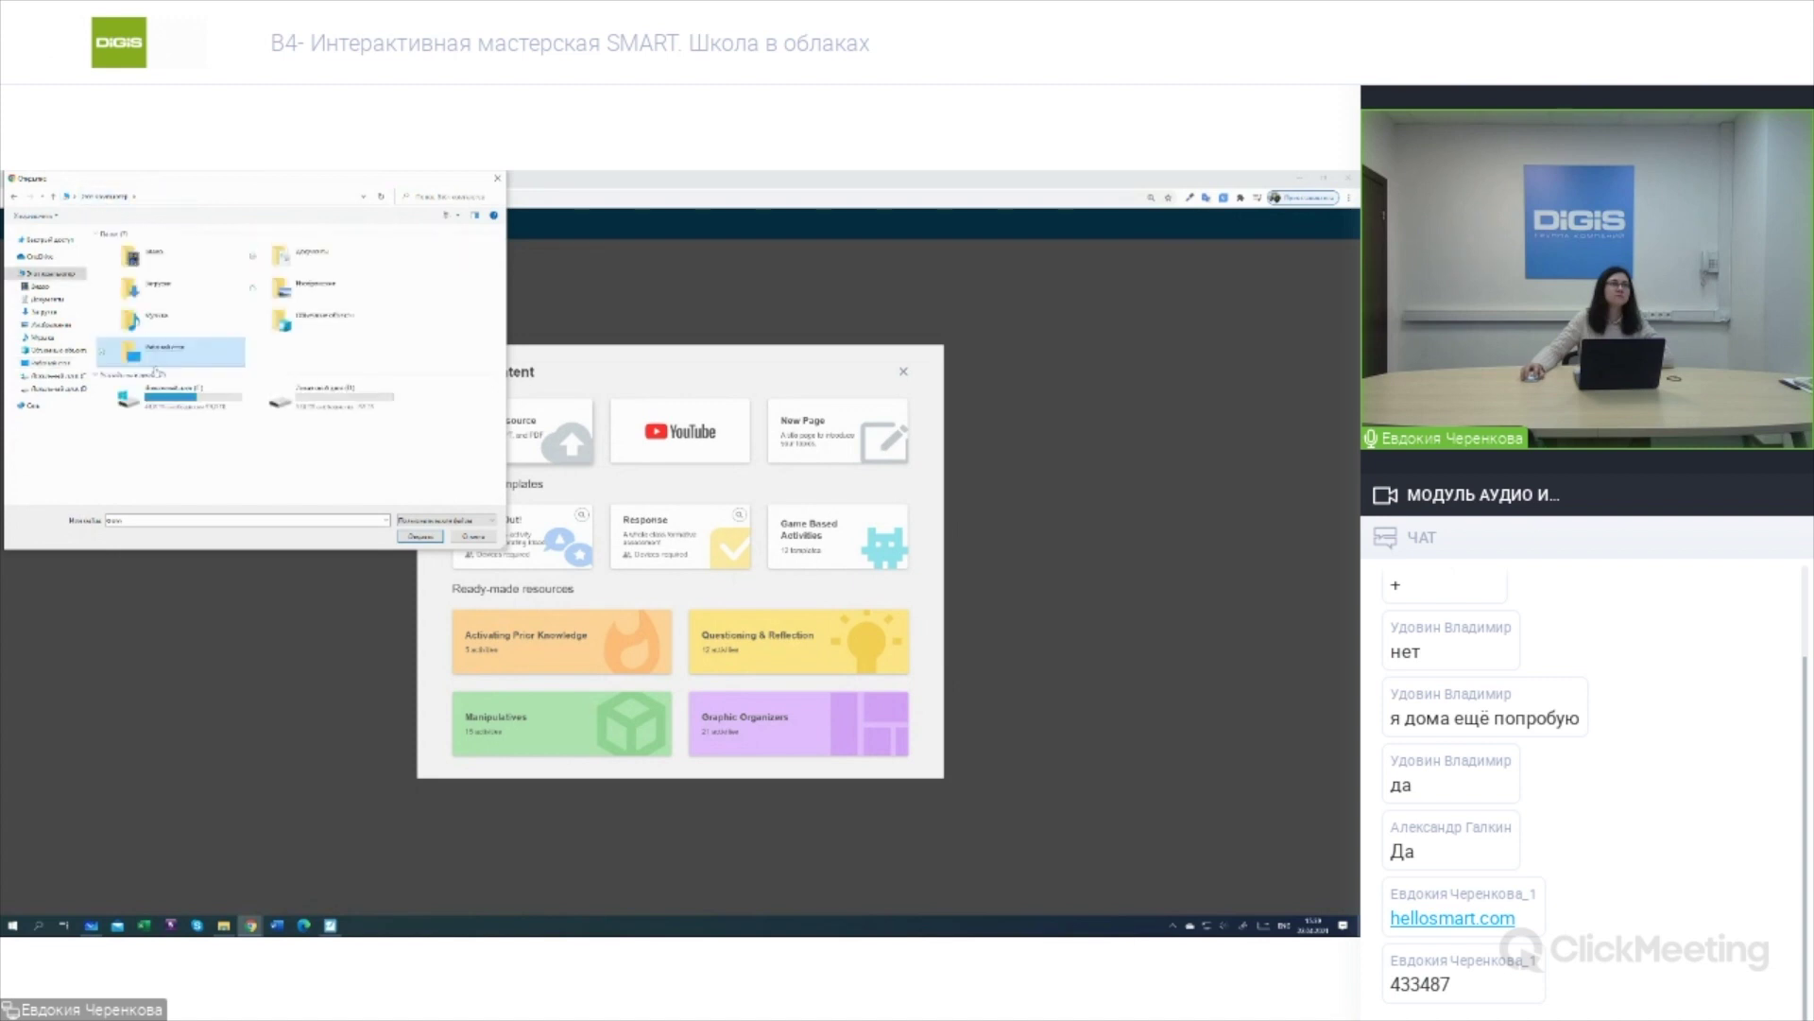
{"action": "double_click", "coordinate": [143, 348]}
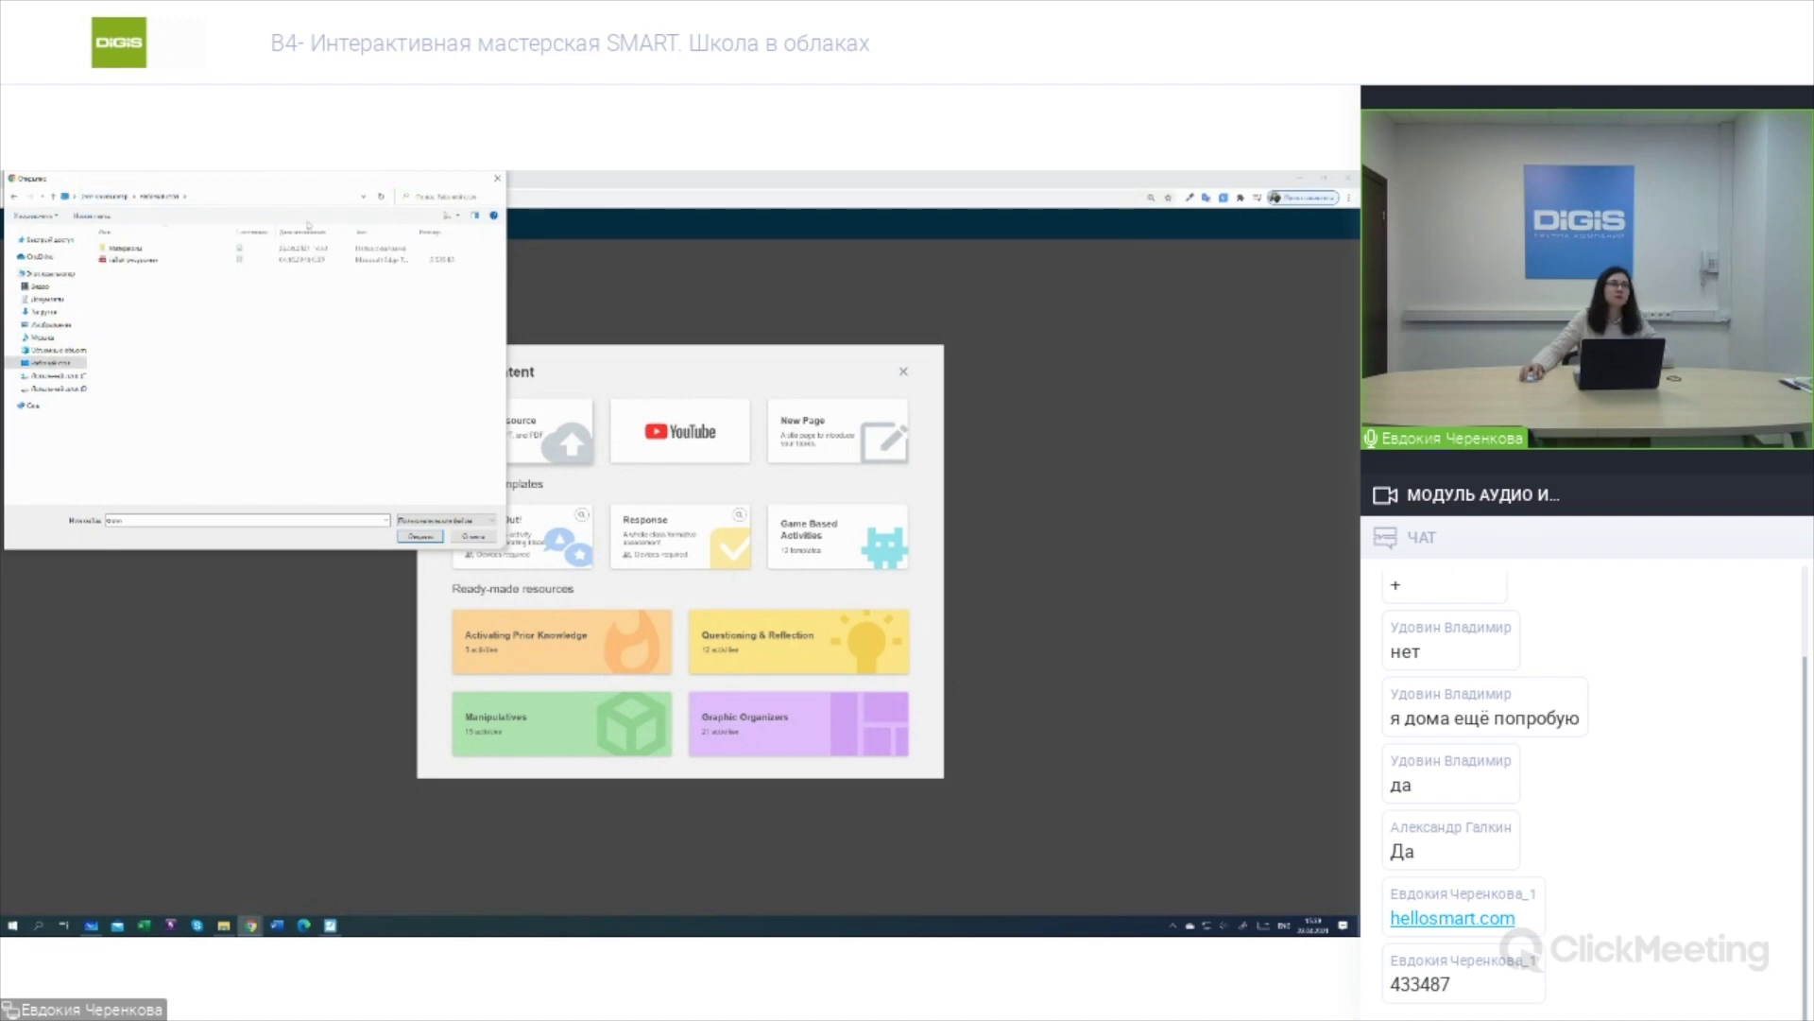
{"action": "left_click", "coordinate": [498, 179]}
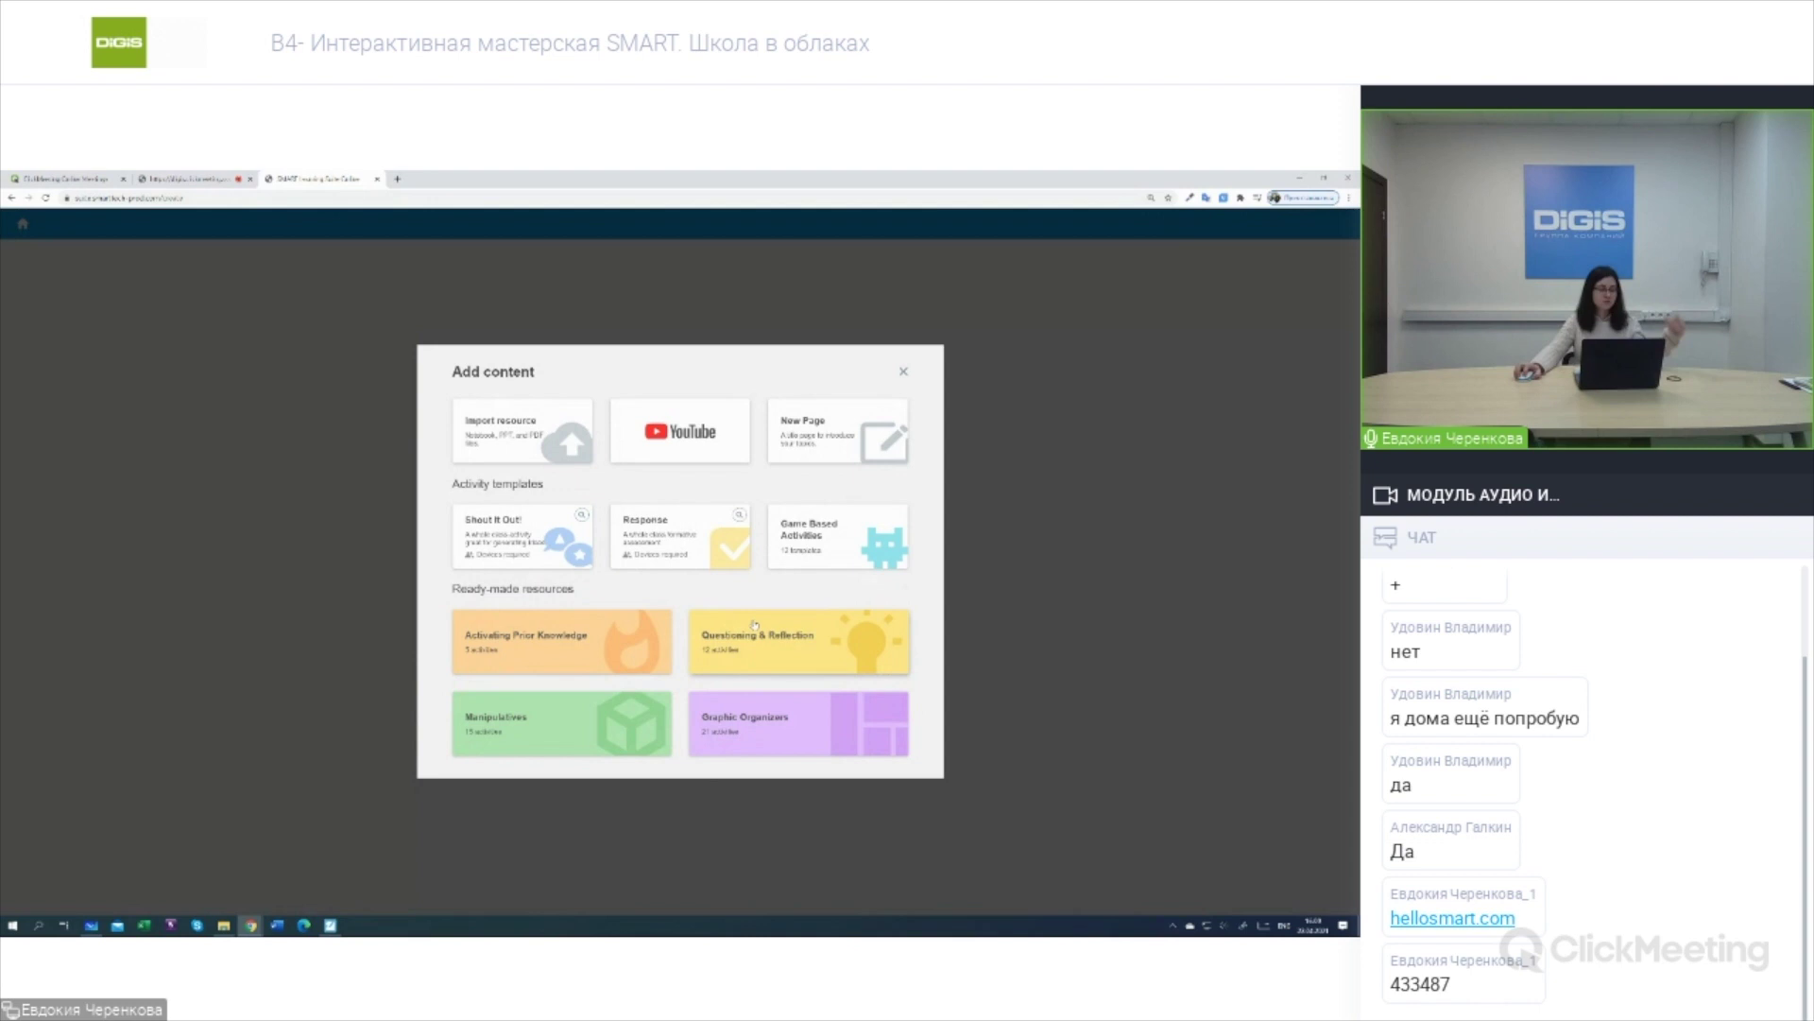
Review the game-based activity templates, previewing Word Search, Team Quiz and Memory Match, and return to the library.
{"action": "left_click", "coordinate": [877, 546]}
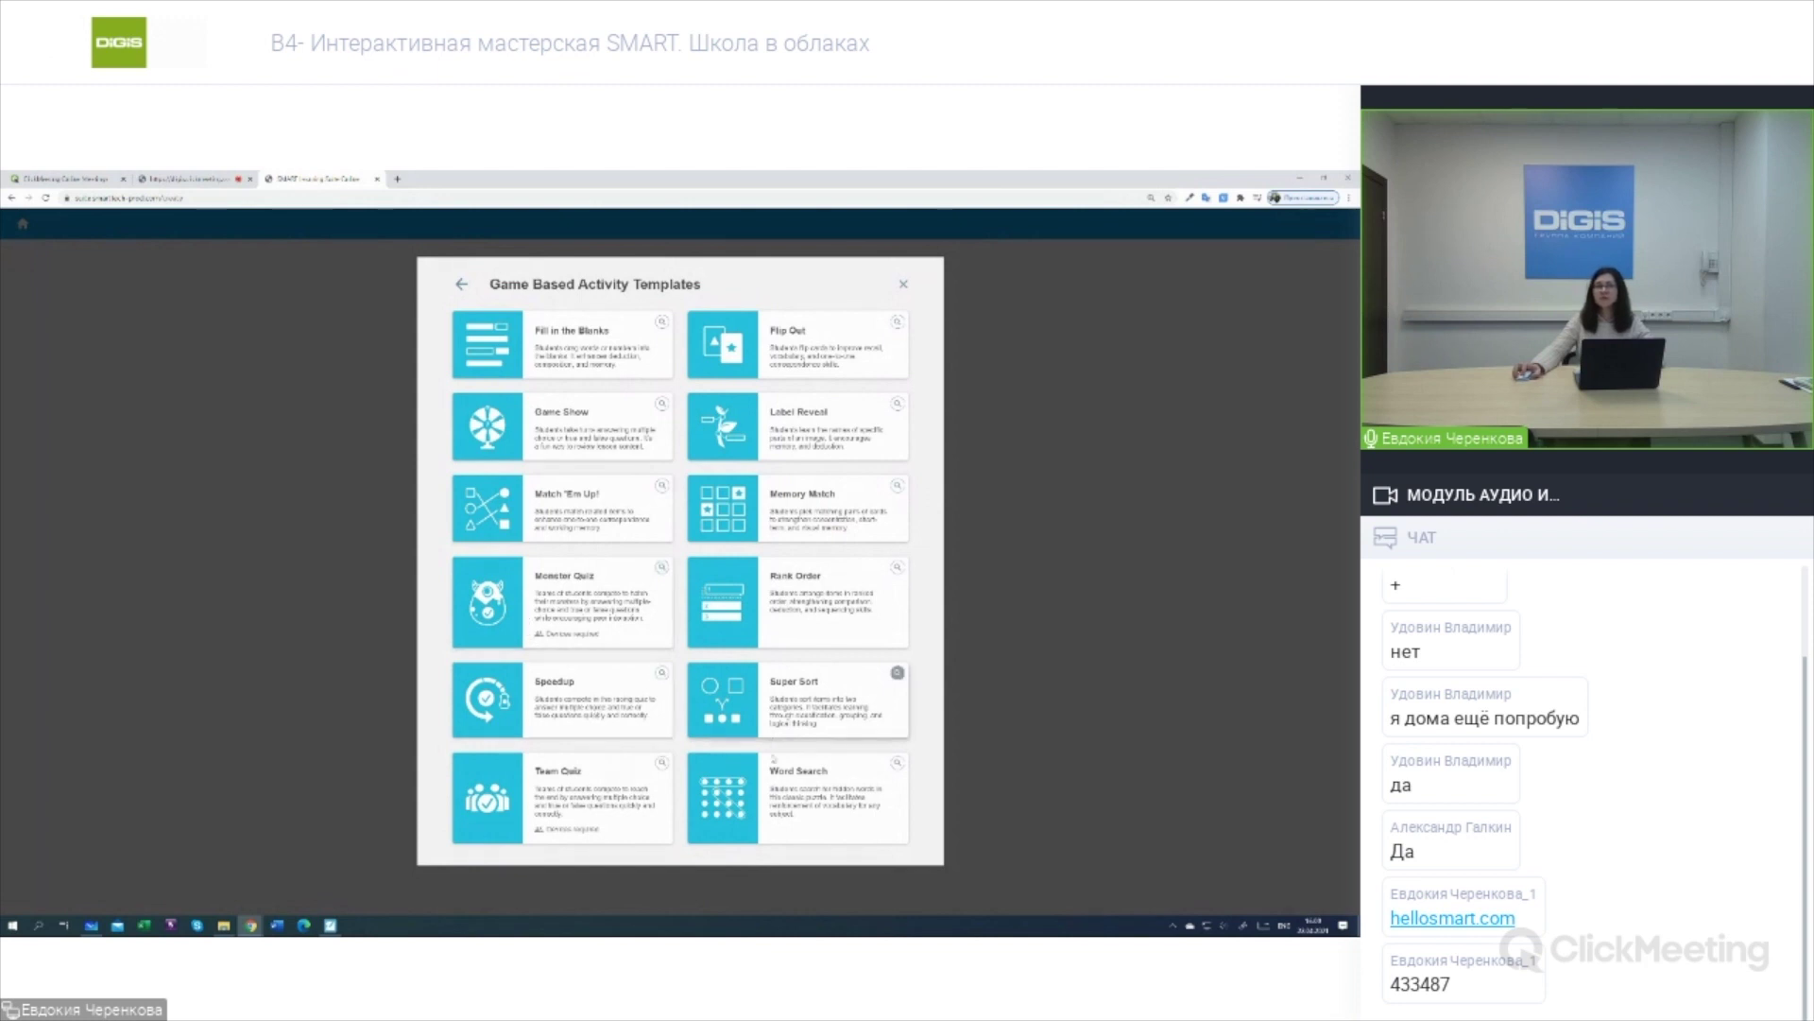
{"action": "left_click", "coordinate": [895, 764]}
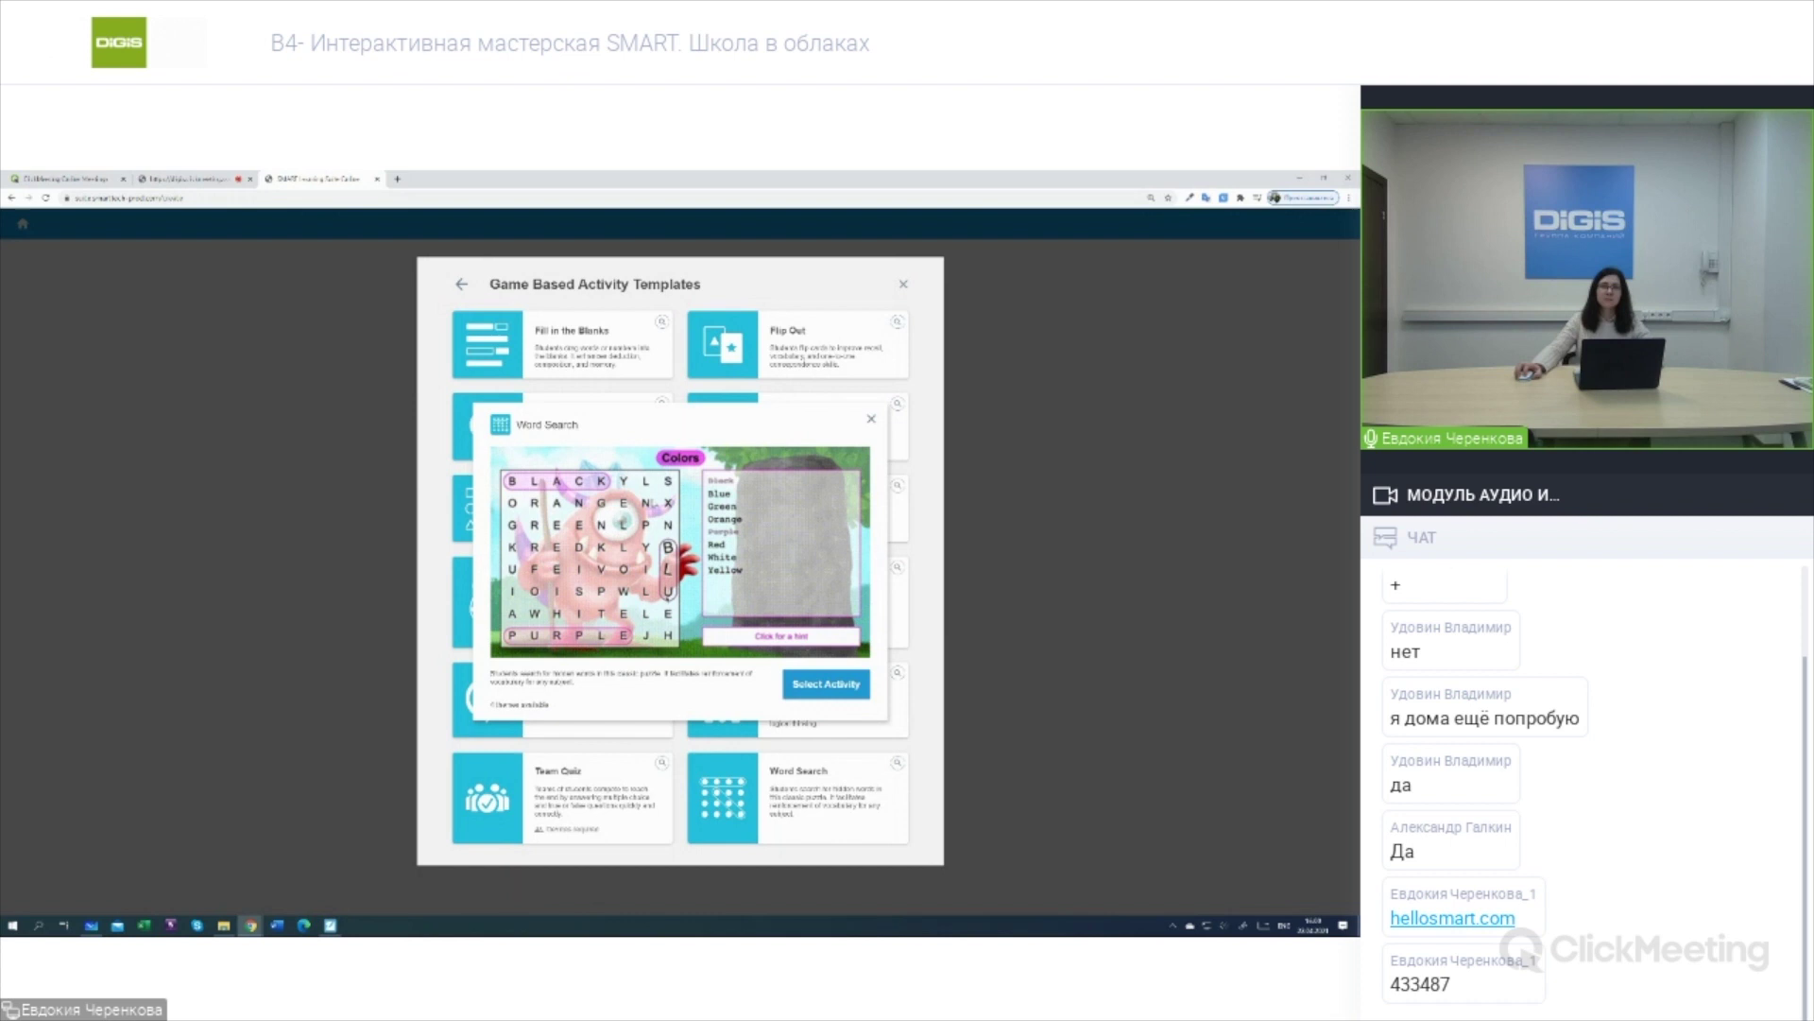
{"action": "left_click", "coordinate": [871, 422]}
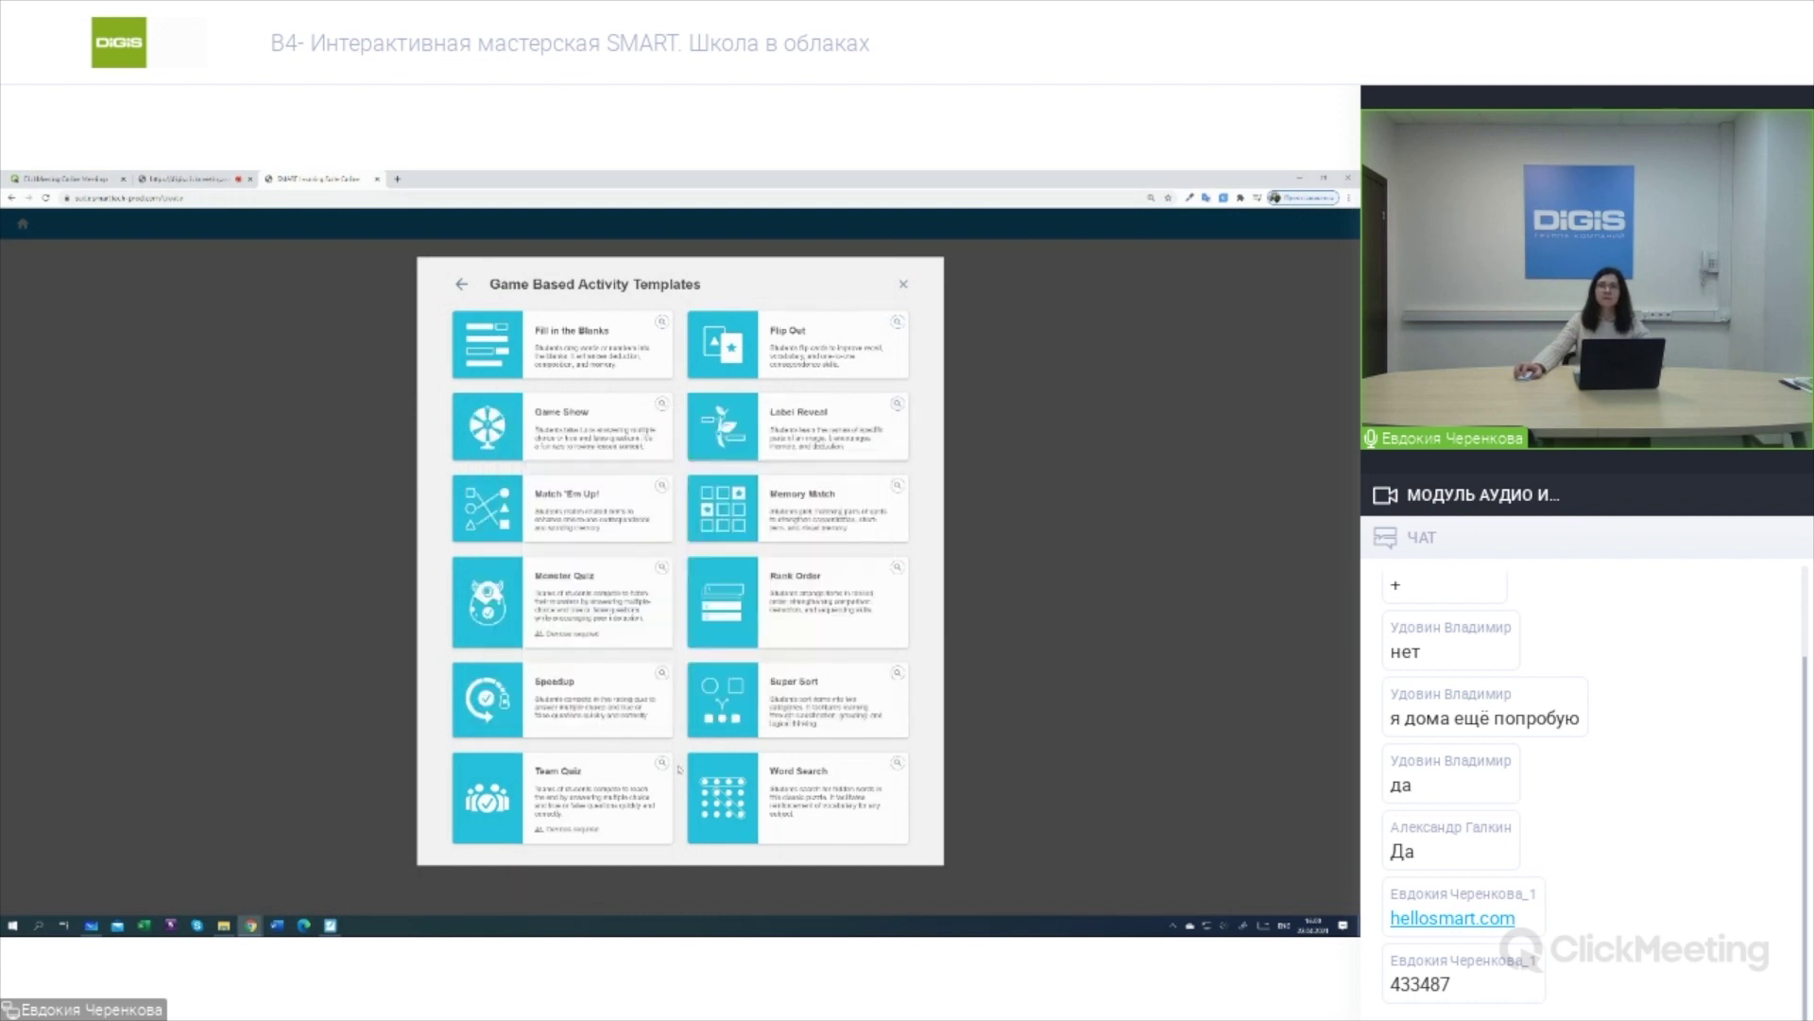
{"action": "left_click", "coordinate": [664, 763]}
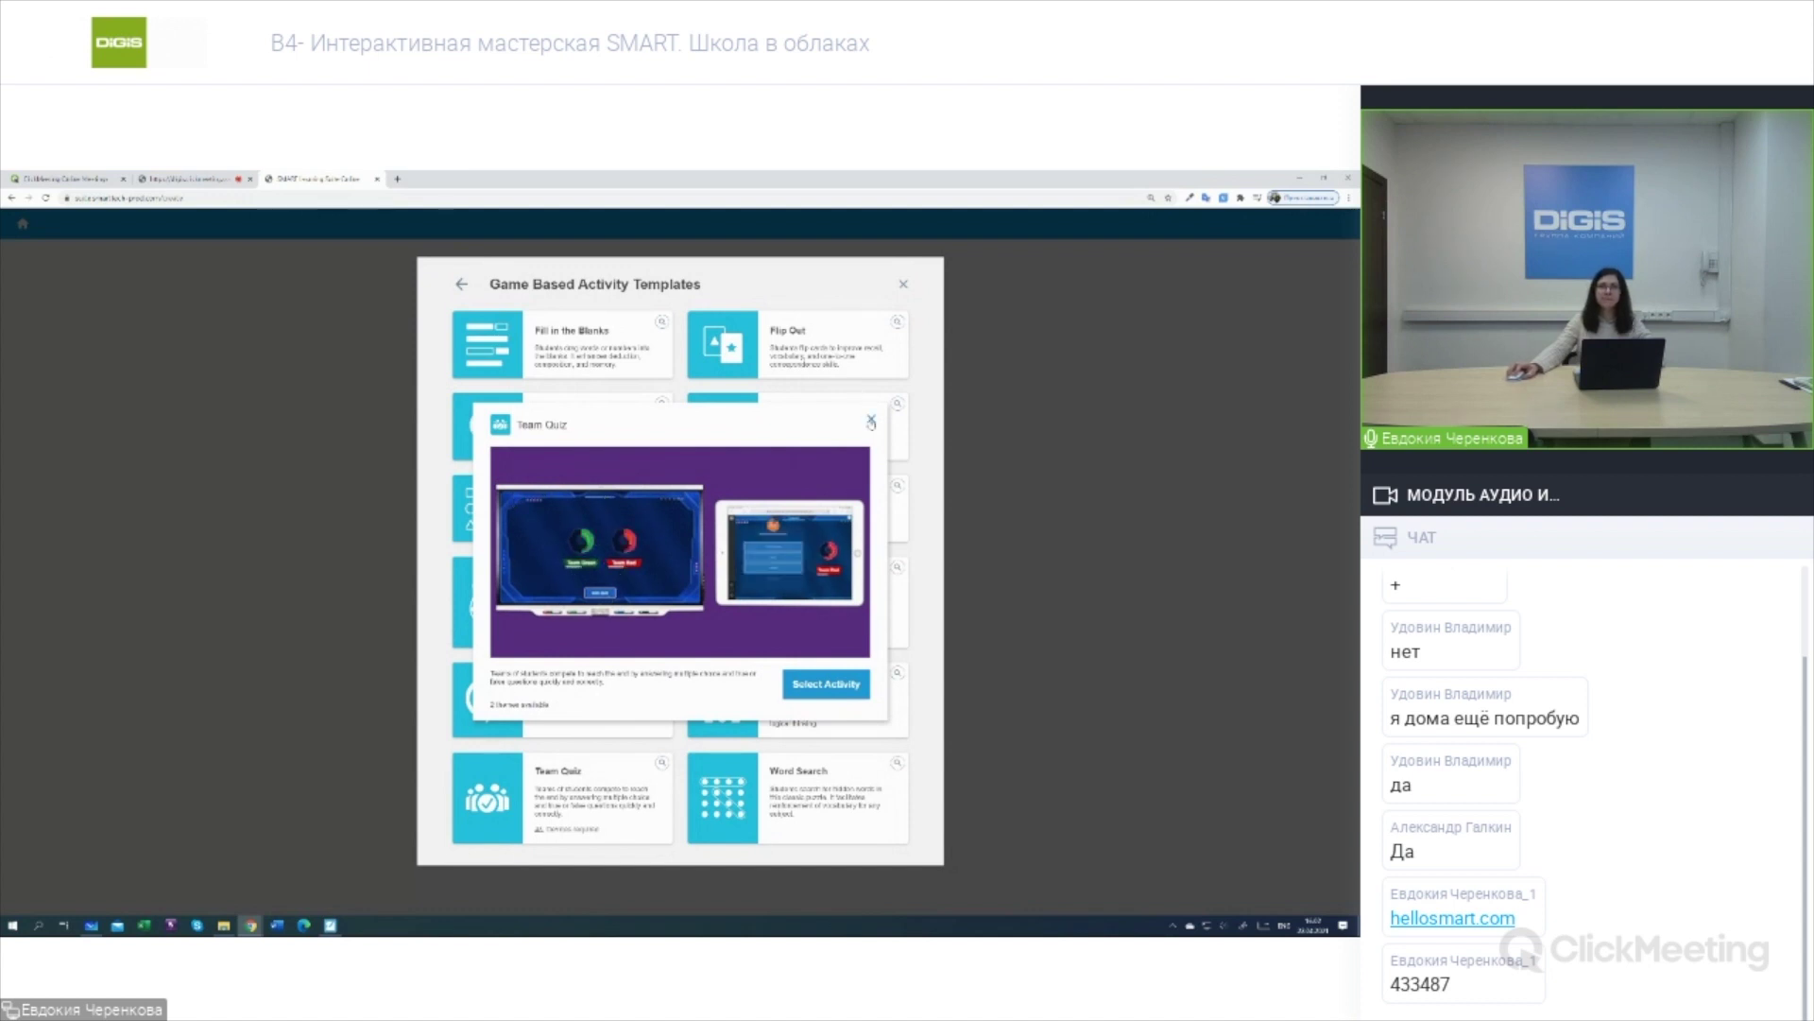
{"action": "left_click", "coordinate": [913, 484]}
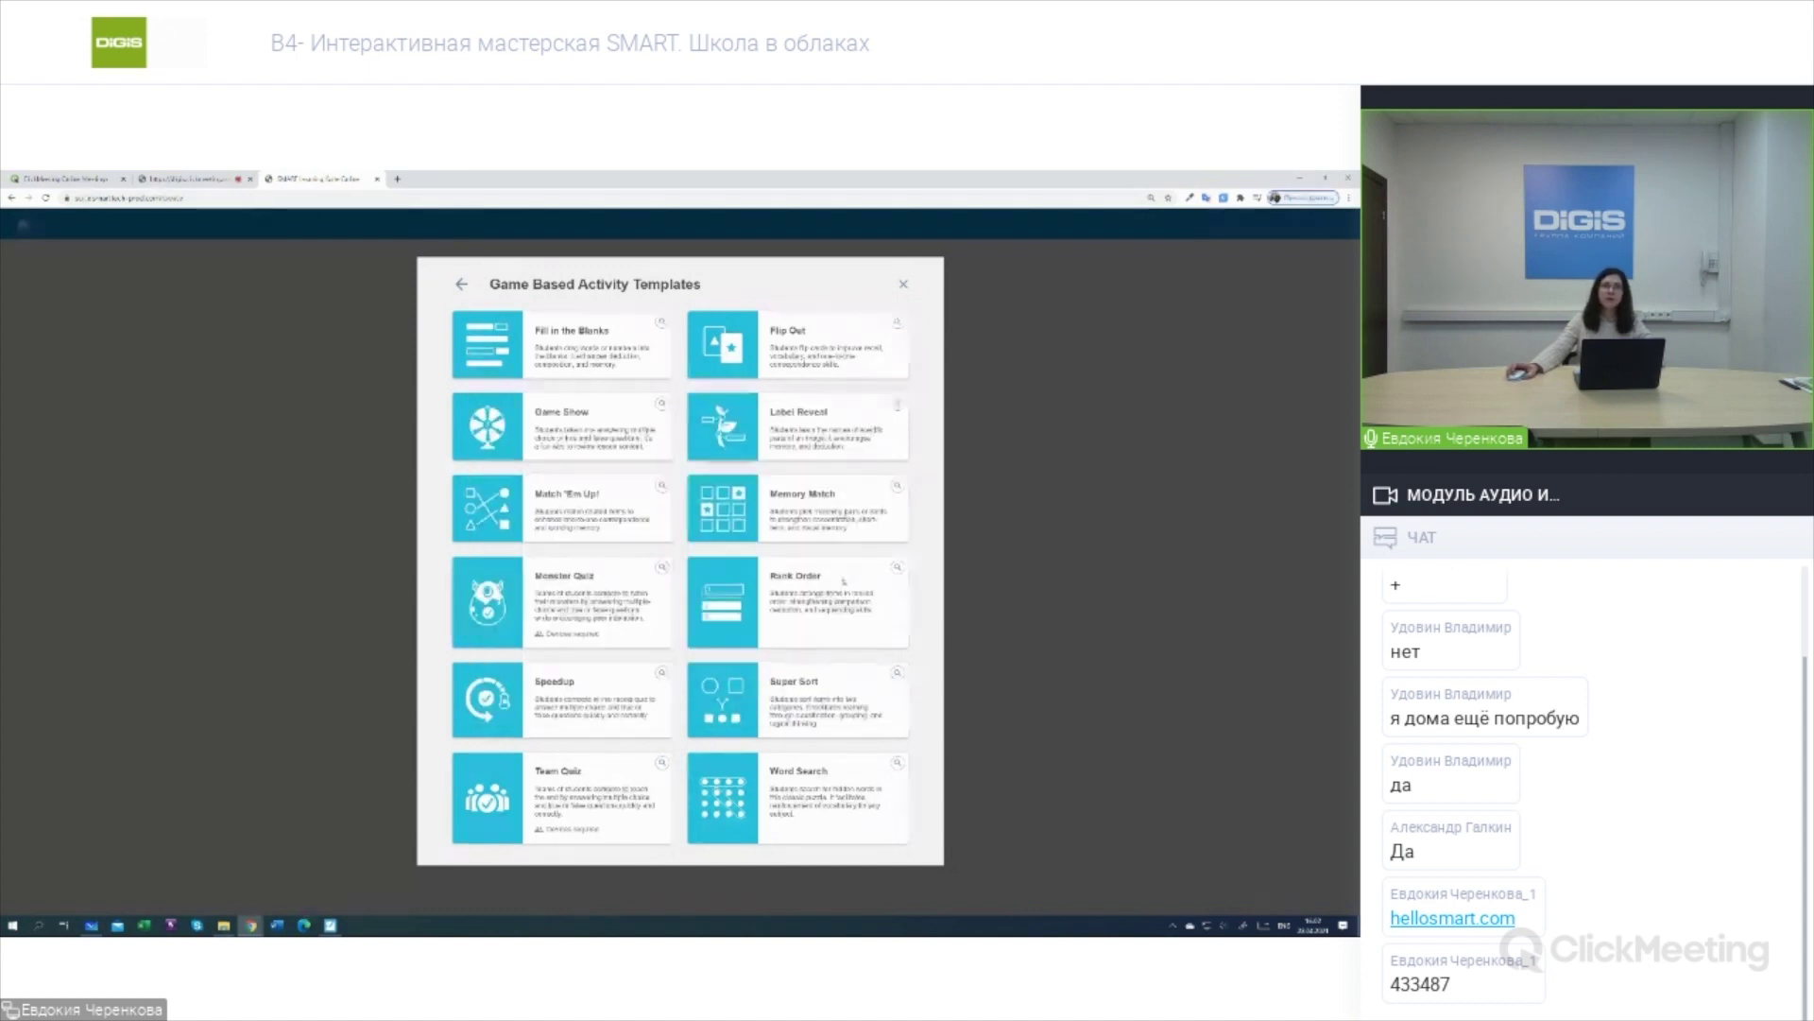
{"action": "left_click", "coordinate": [897, 485]}
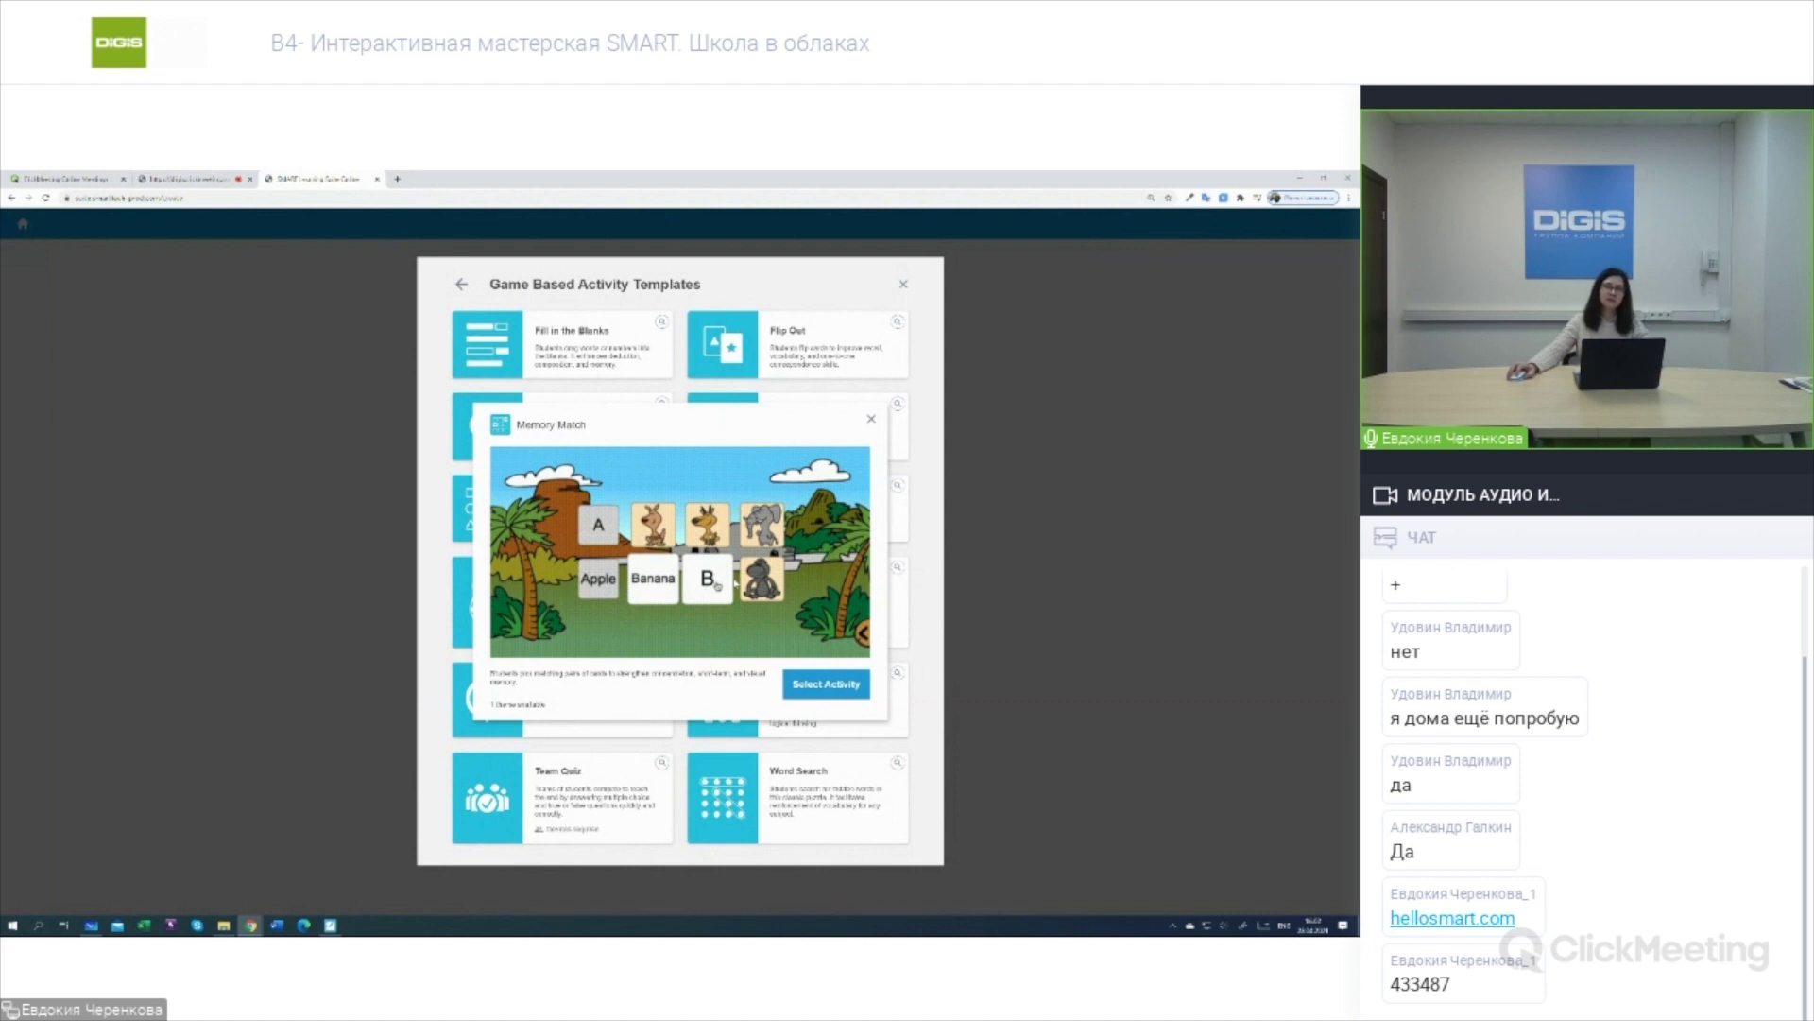
{"action": "left_click", "coordinate": [869, 421]}
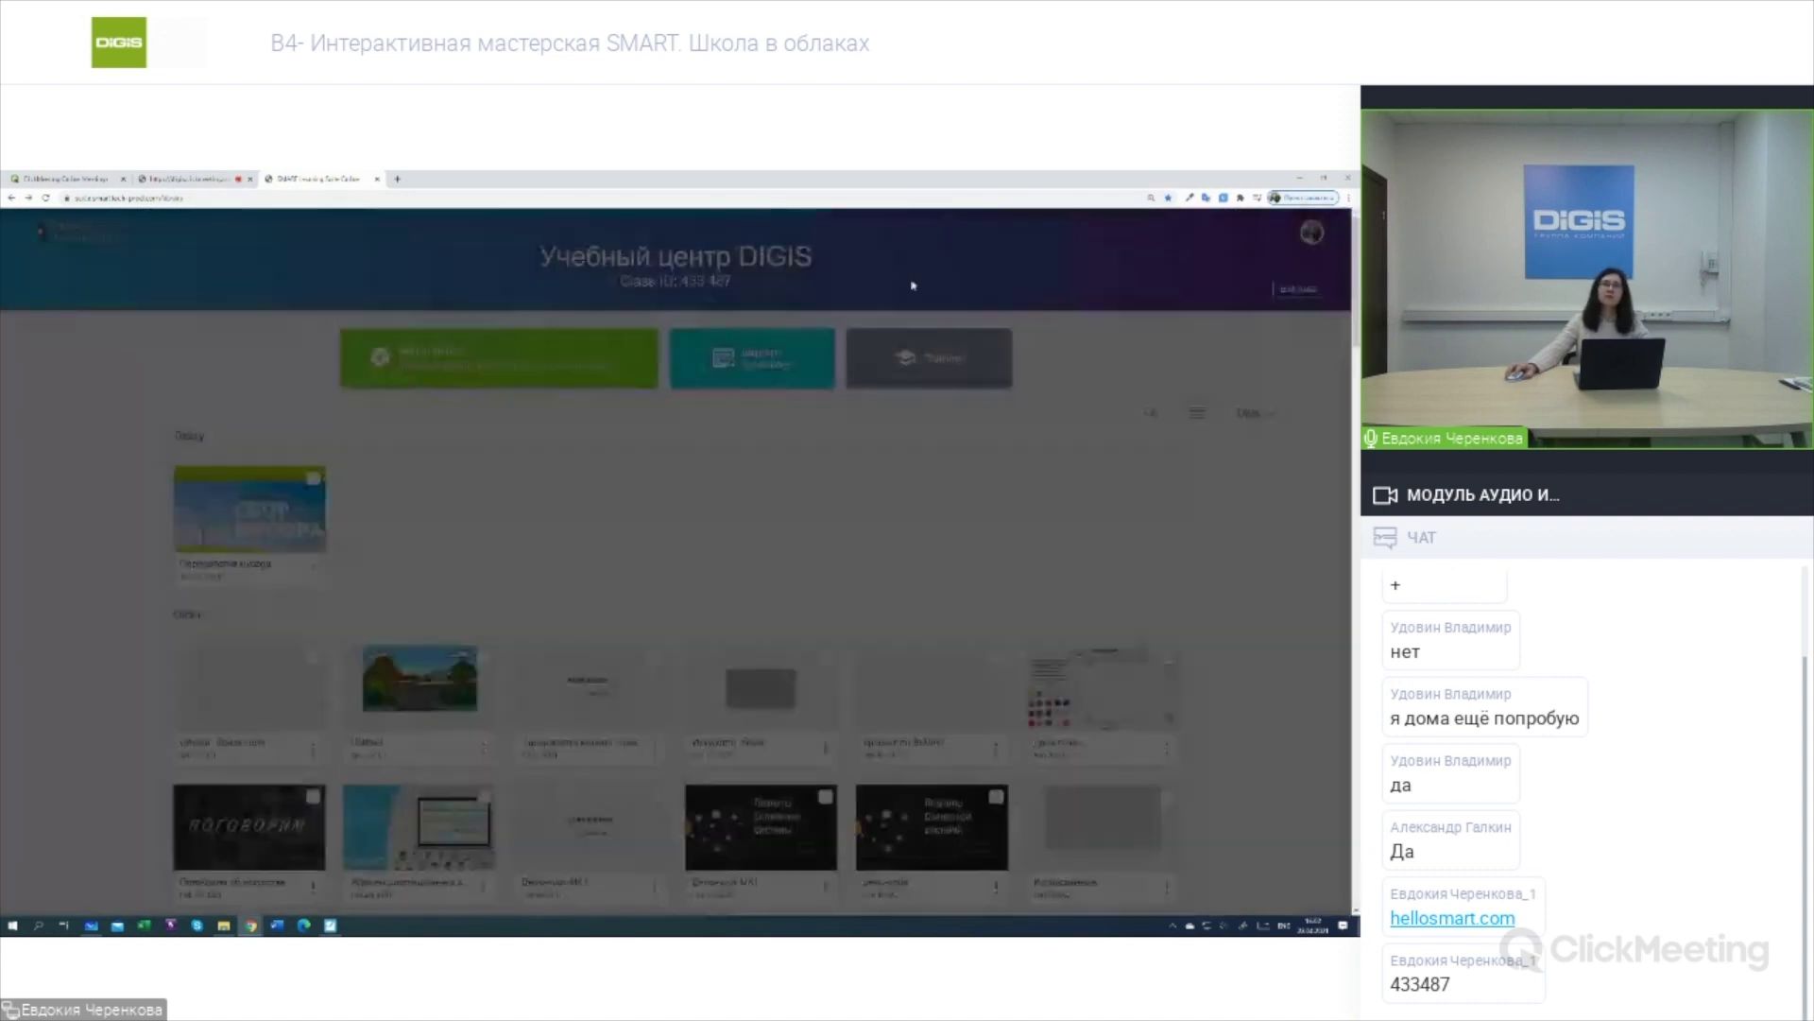
{"action": "left_click", "coordinate": [903, 283]}
Open the lesson "Переработка мусора" for editing and display its waste recycling infographic page.
{"action": "mouse_move", "coordinate": [261, 495]}
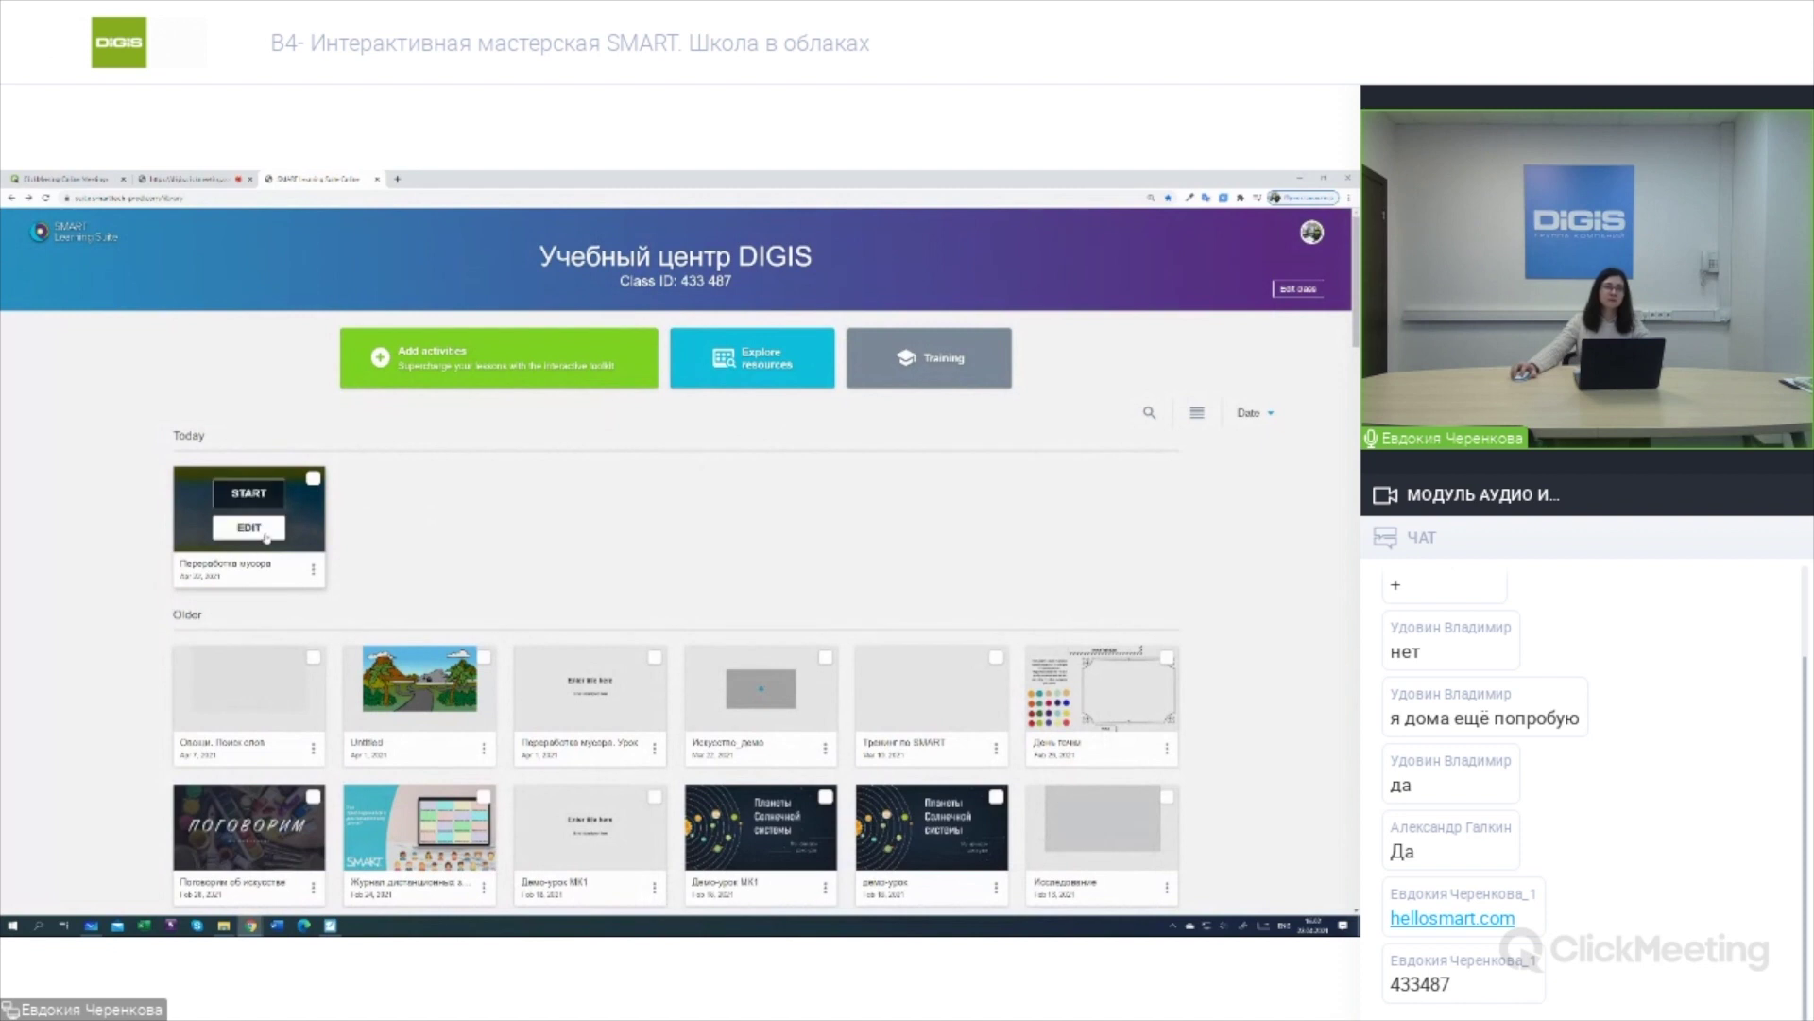
{"action": "left_click", "coordinate": [250, 528]}
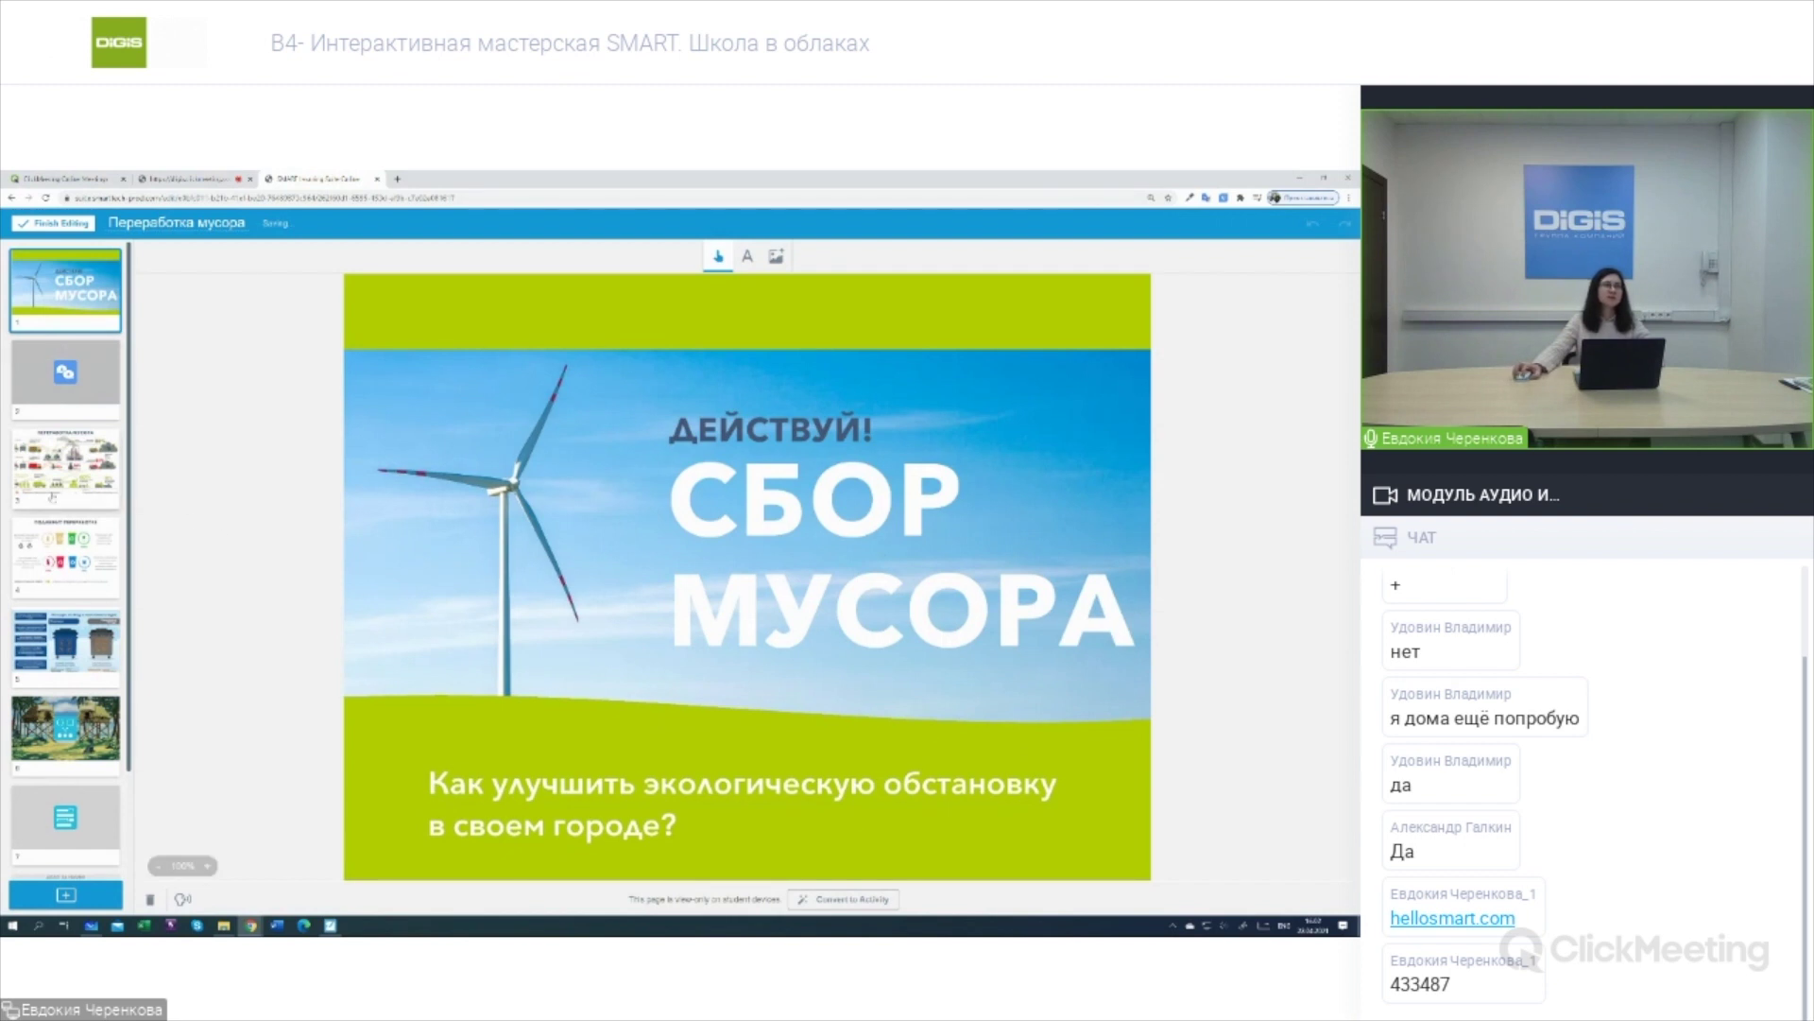
{"action": "left_click", "coordinate": [96, 508]}
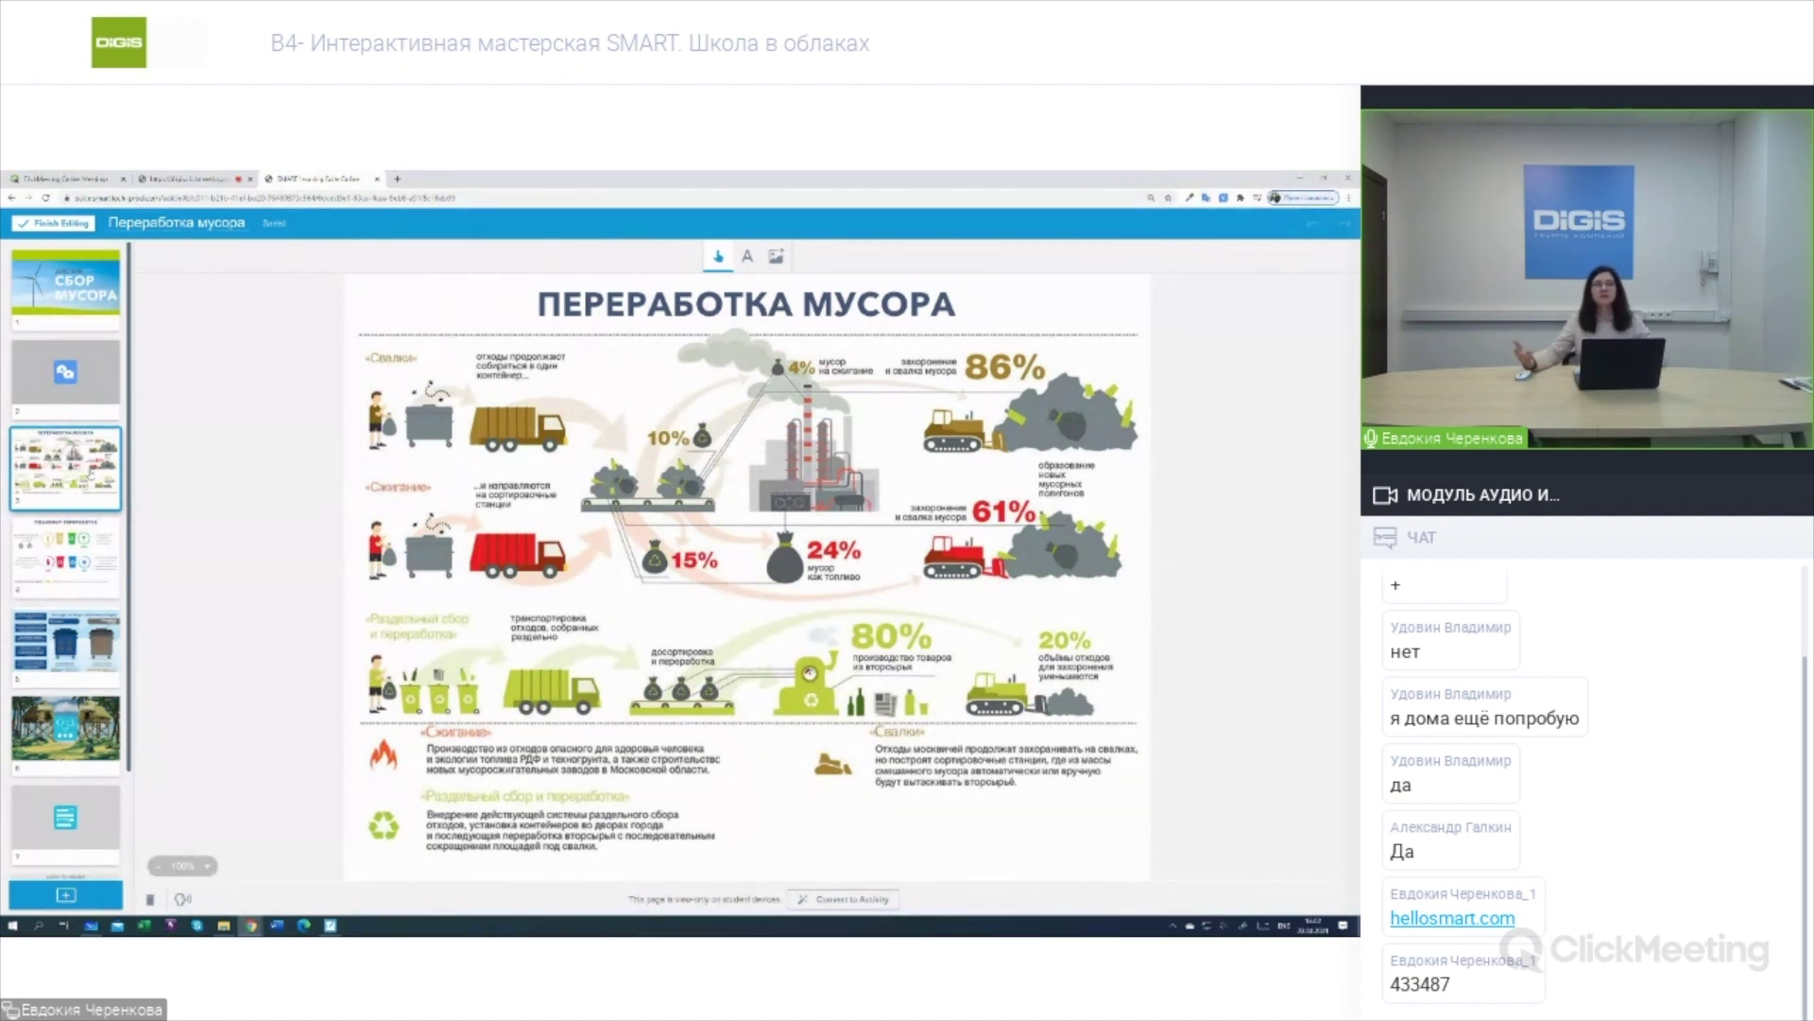
Look through the content types and game-based activity templates available for adding to the open lesson.
{"action": "left_click", "coordinate": [66, 894]}
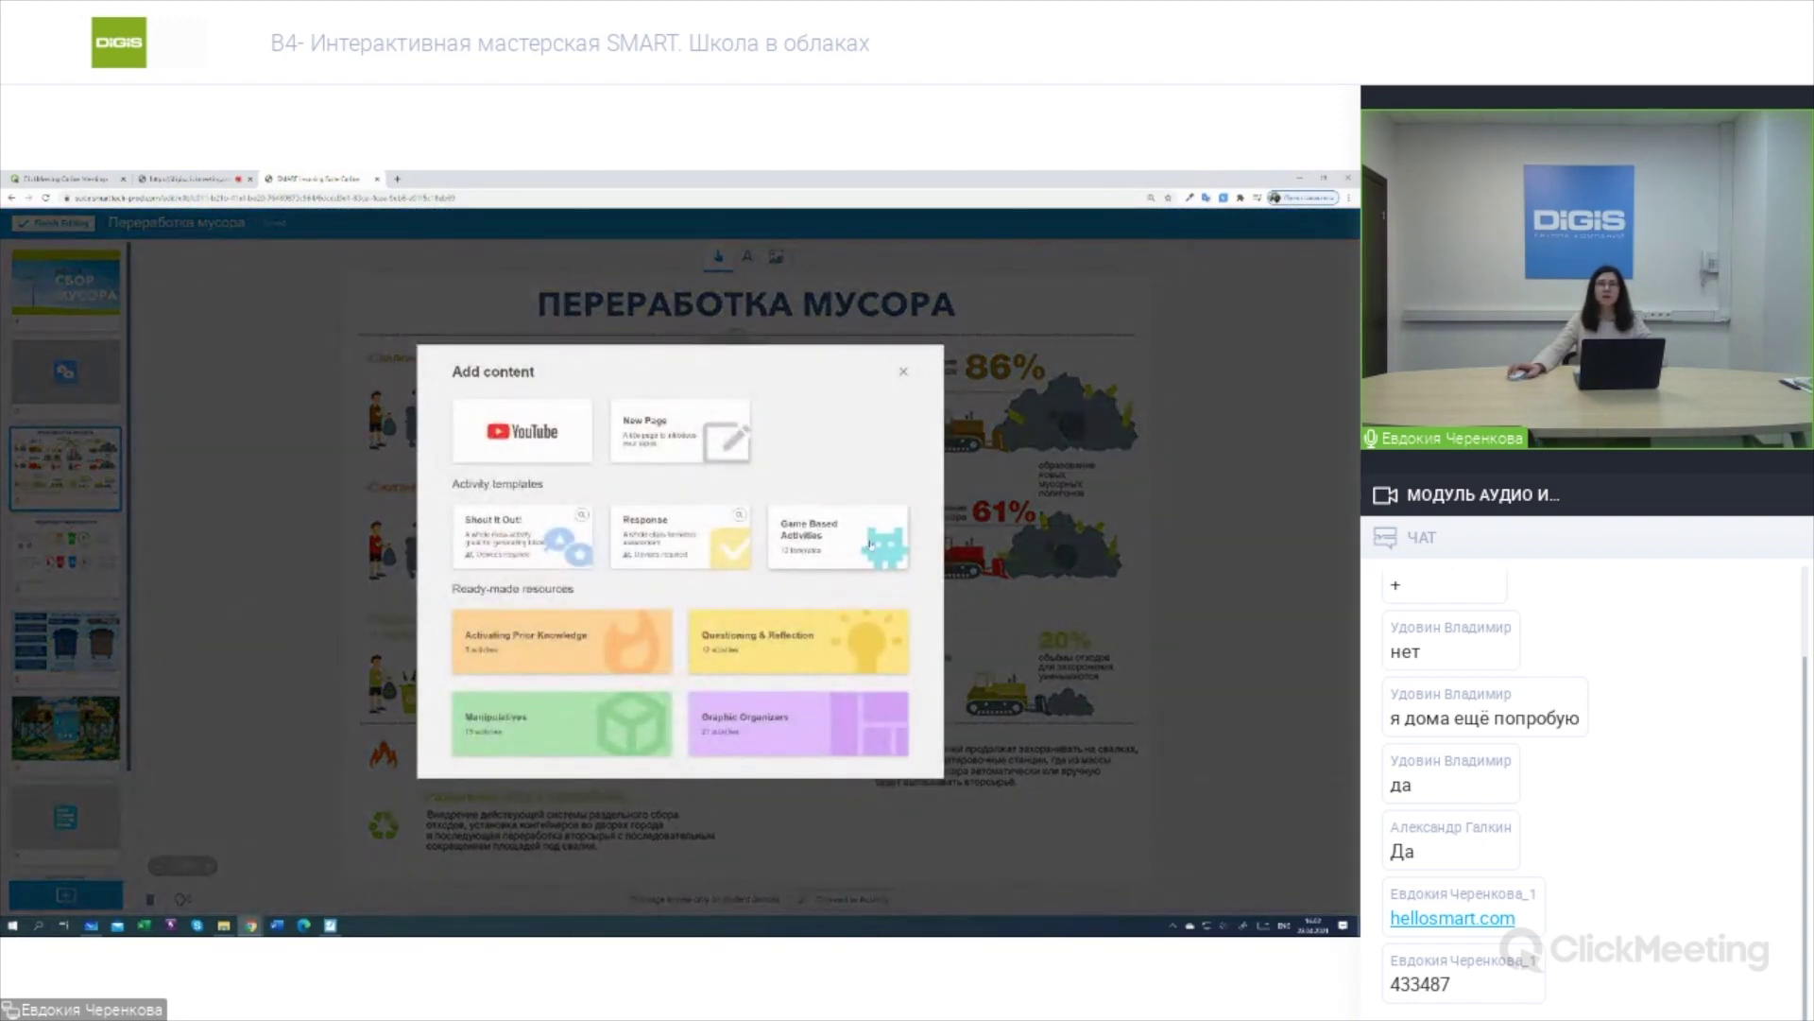
{"action": "left_click", "coordinate": [870, 544]}
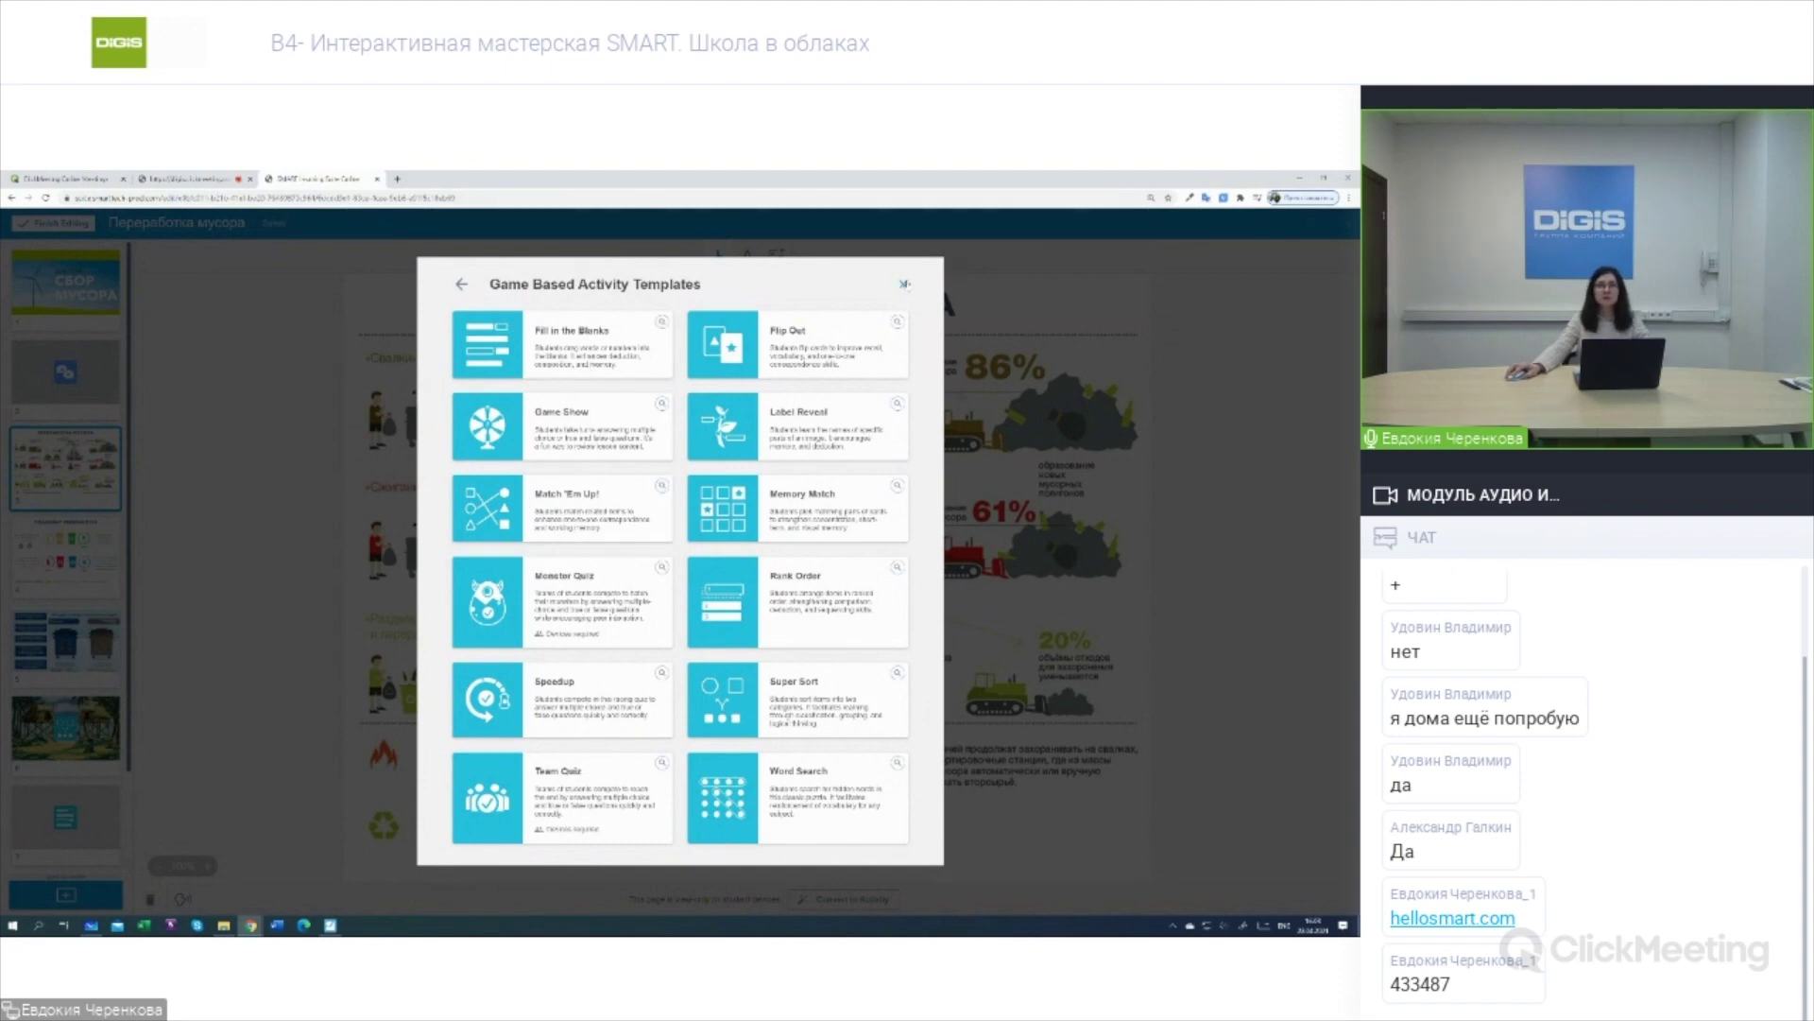
{"action": "left_click", "coordinate": [904, 284]}
Display the lesson's Super Sort page and inspect the categories and items in its activity content.
{"action": "scroll", "coordinate": [111, 639], "scroll_direction": "down", "scroll_amount": 2}
{"action": "left_click", "coordinate": [112, 639]}
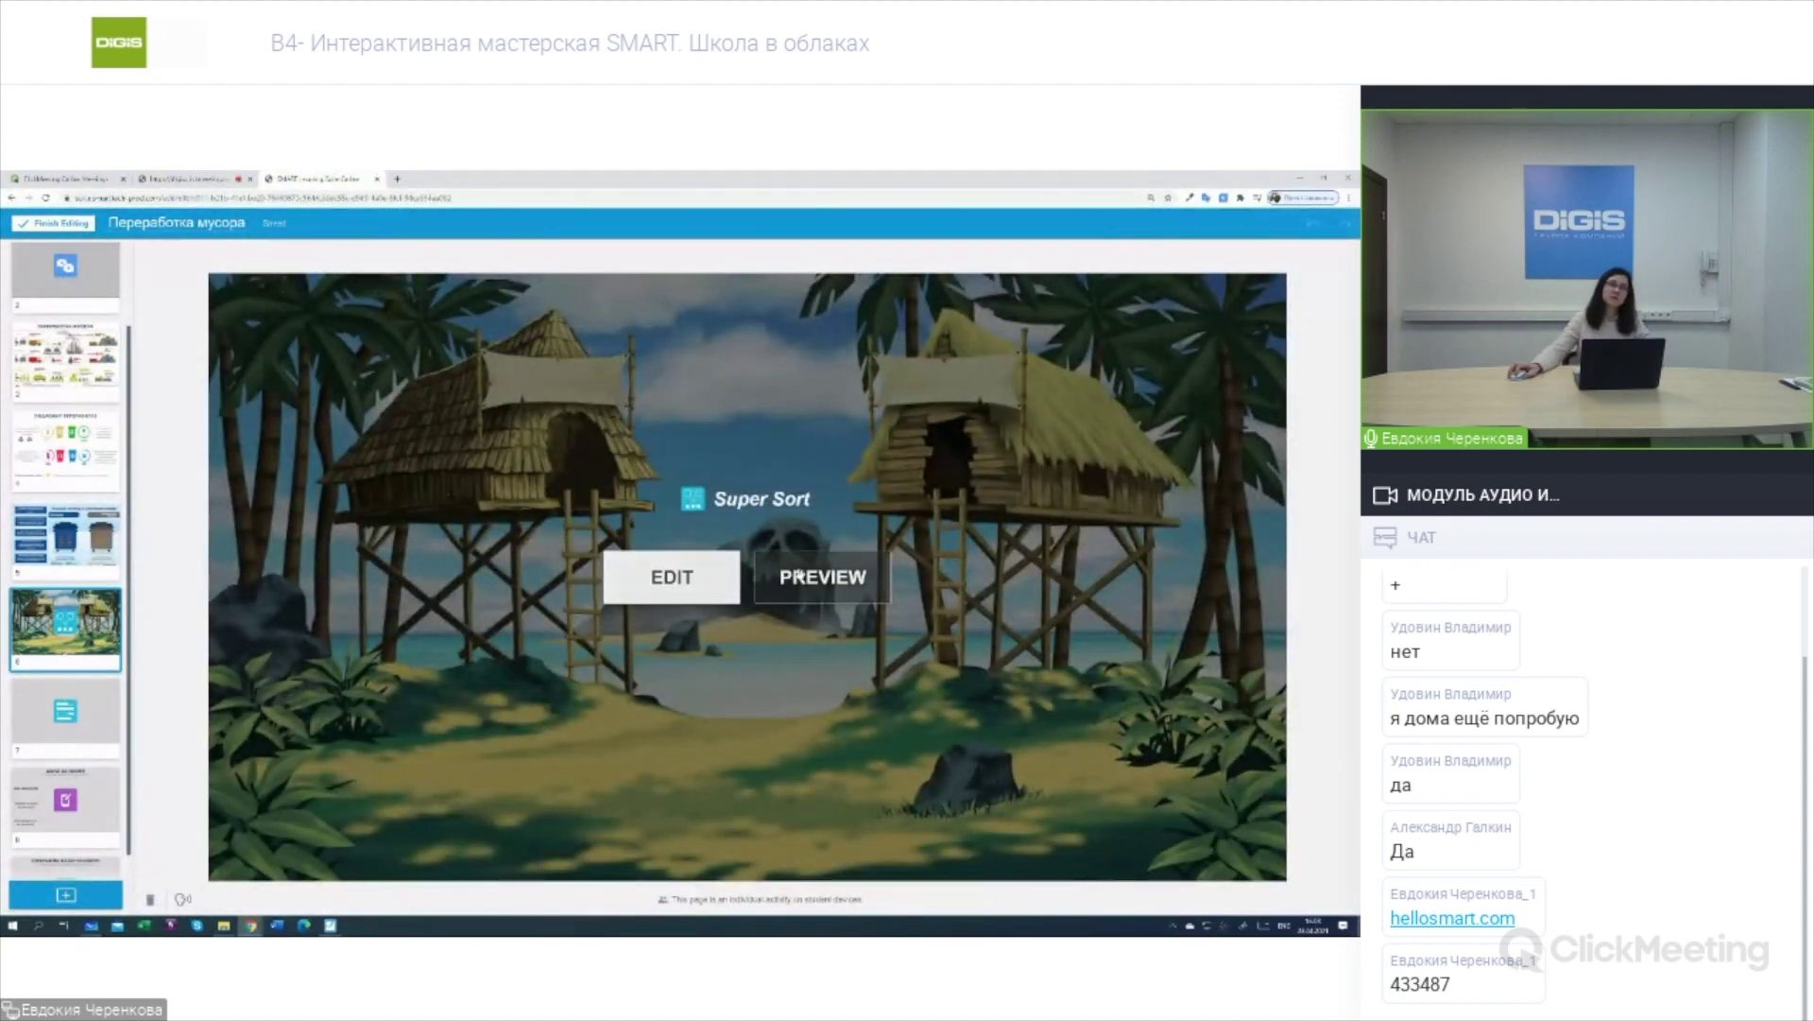
{"action": "left_click", "coordinate": [672, 576]}
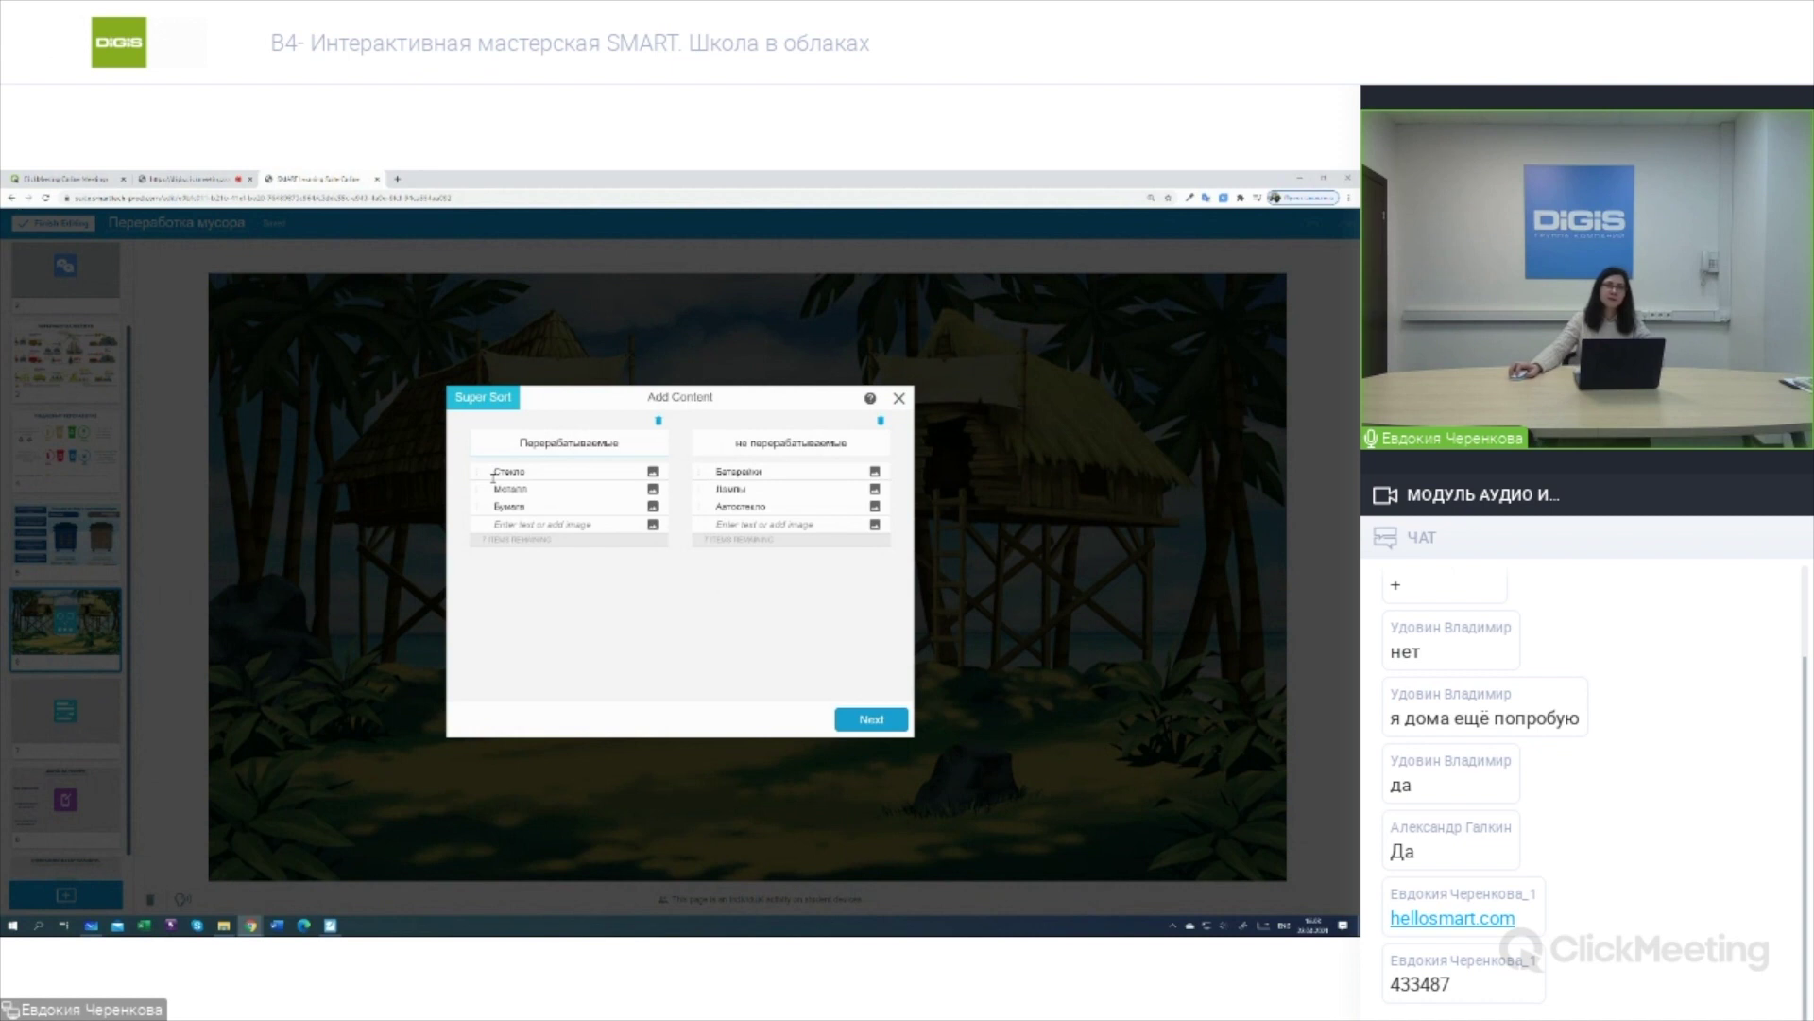
{"action": "left_click", "coordinate": [895, 400]}
{"action": "left_click", "coordinate": [713, 598]}
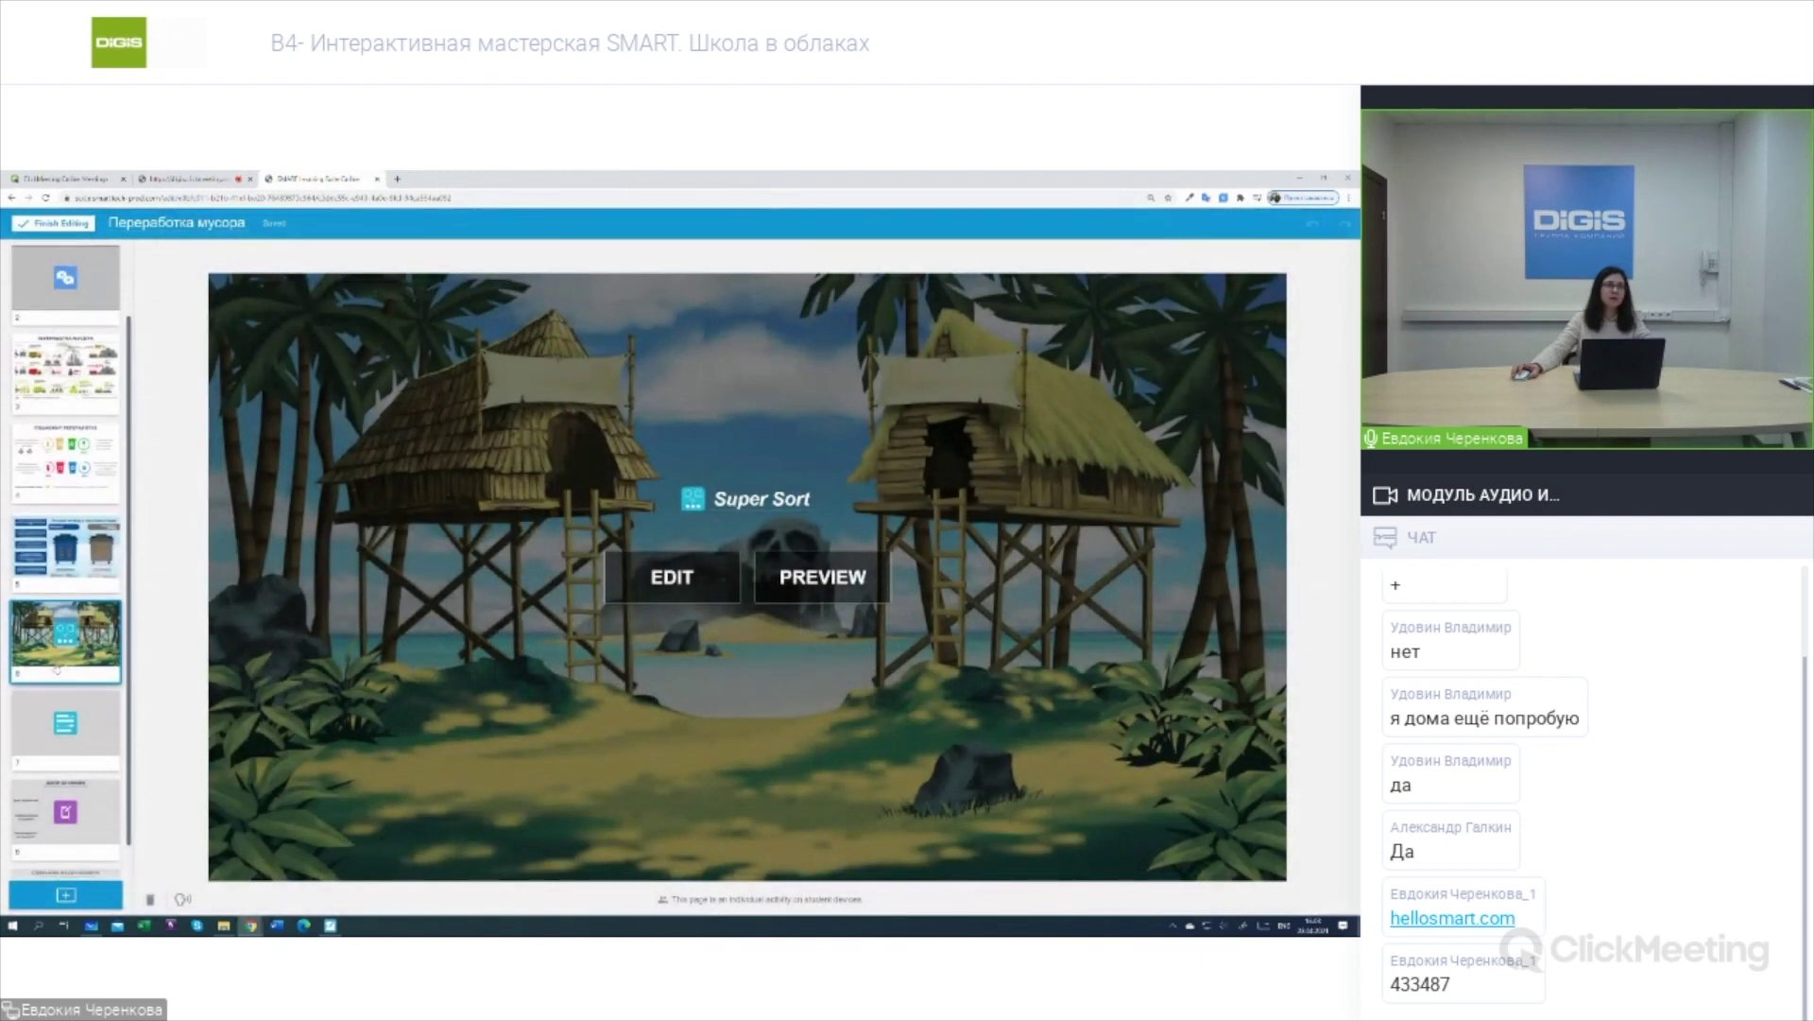
Move the Shout It Out! activity from the second page to the end of the lesson.
{"action": "scroll", "coordinate": [57, 668], "scroll_direction": "up", "scroll_amount": 1}
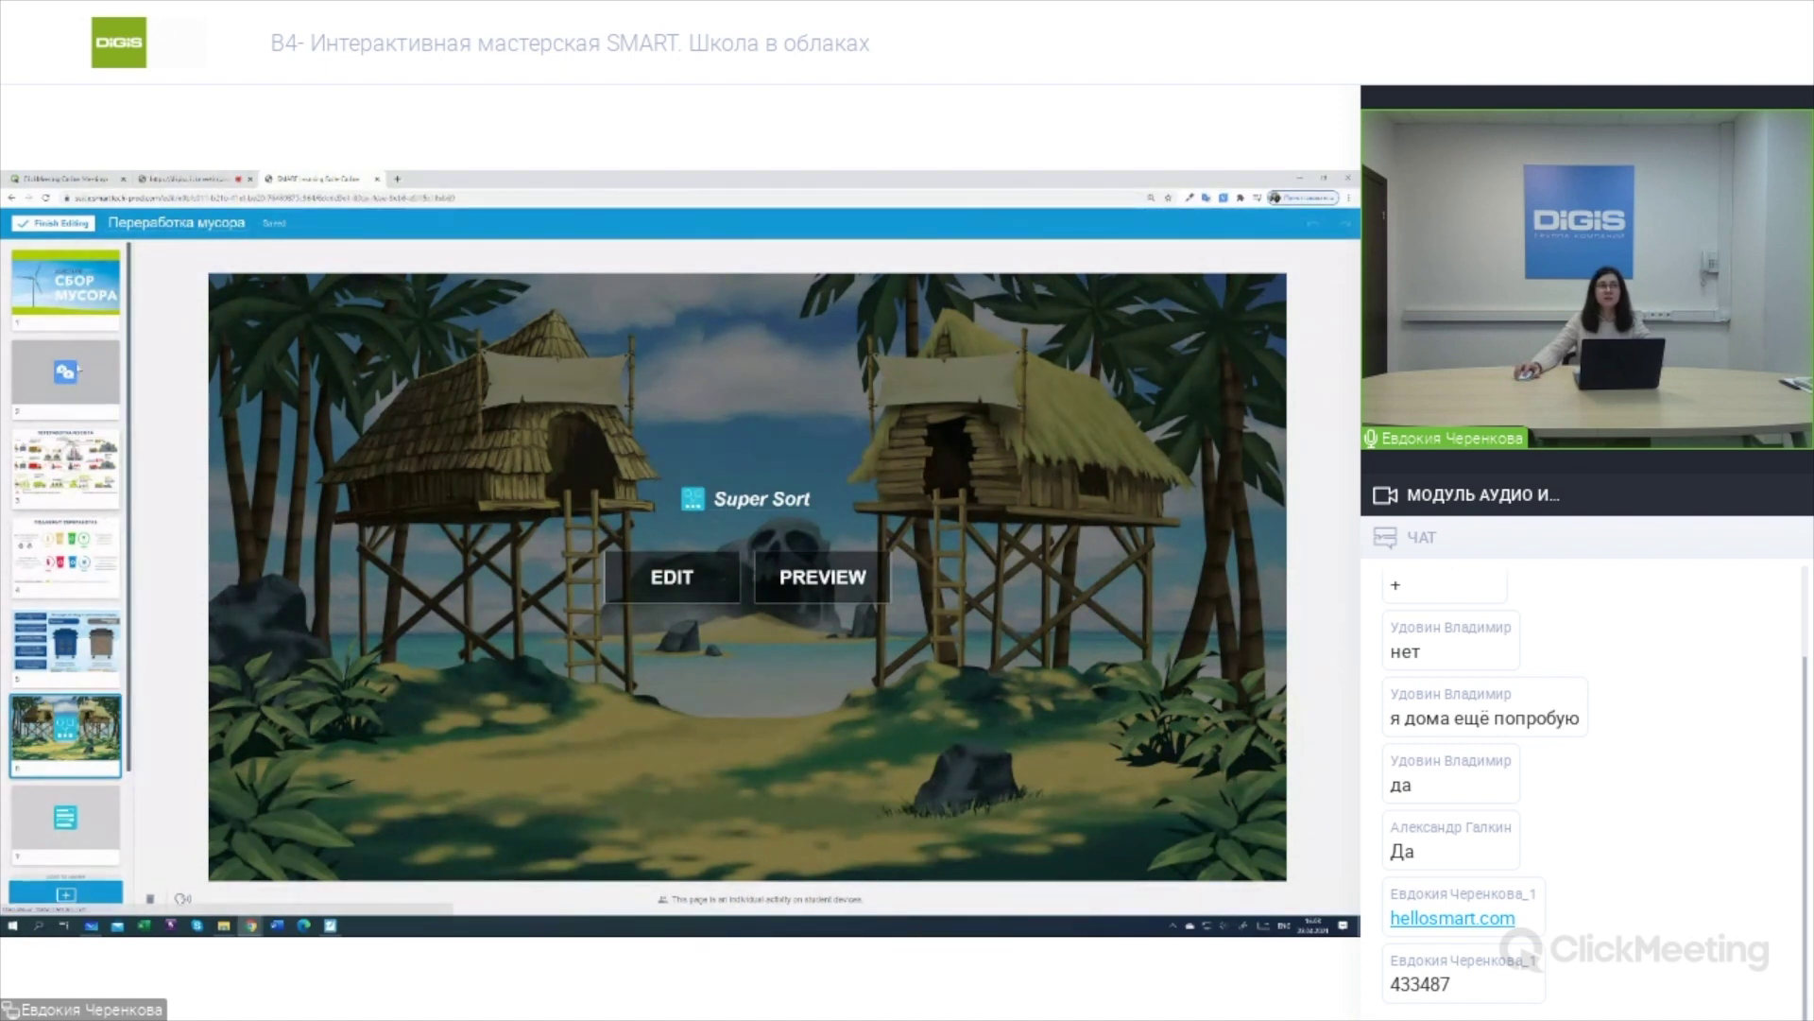
{"action": "left_click_drag", "start_coordinate": [65, 468], "coordinate": [68, 397]}
{"action": "left_click_drag", "start_coordinate": [65, 462], "coordinate": [92, 638]}
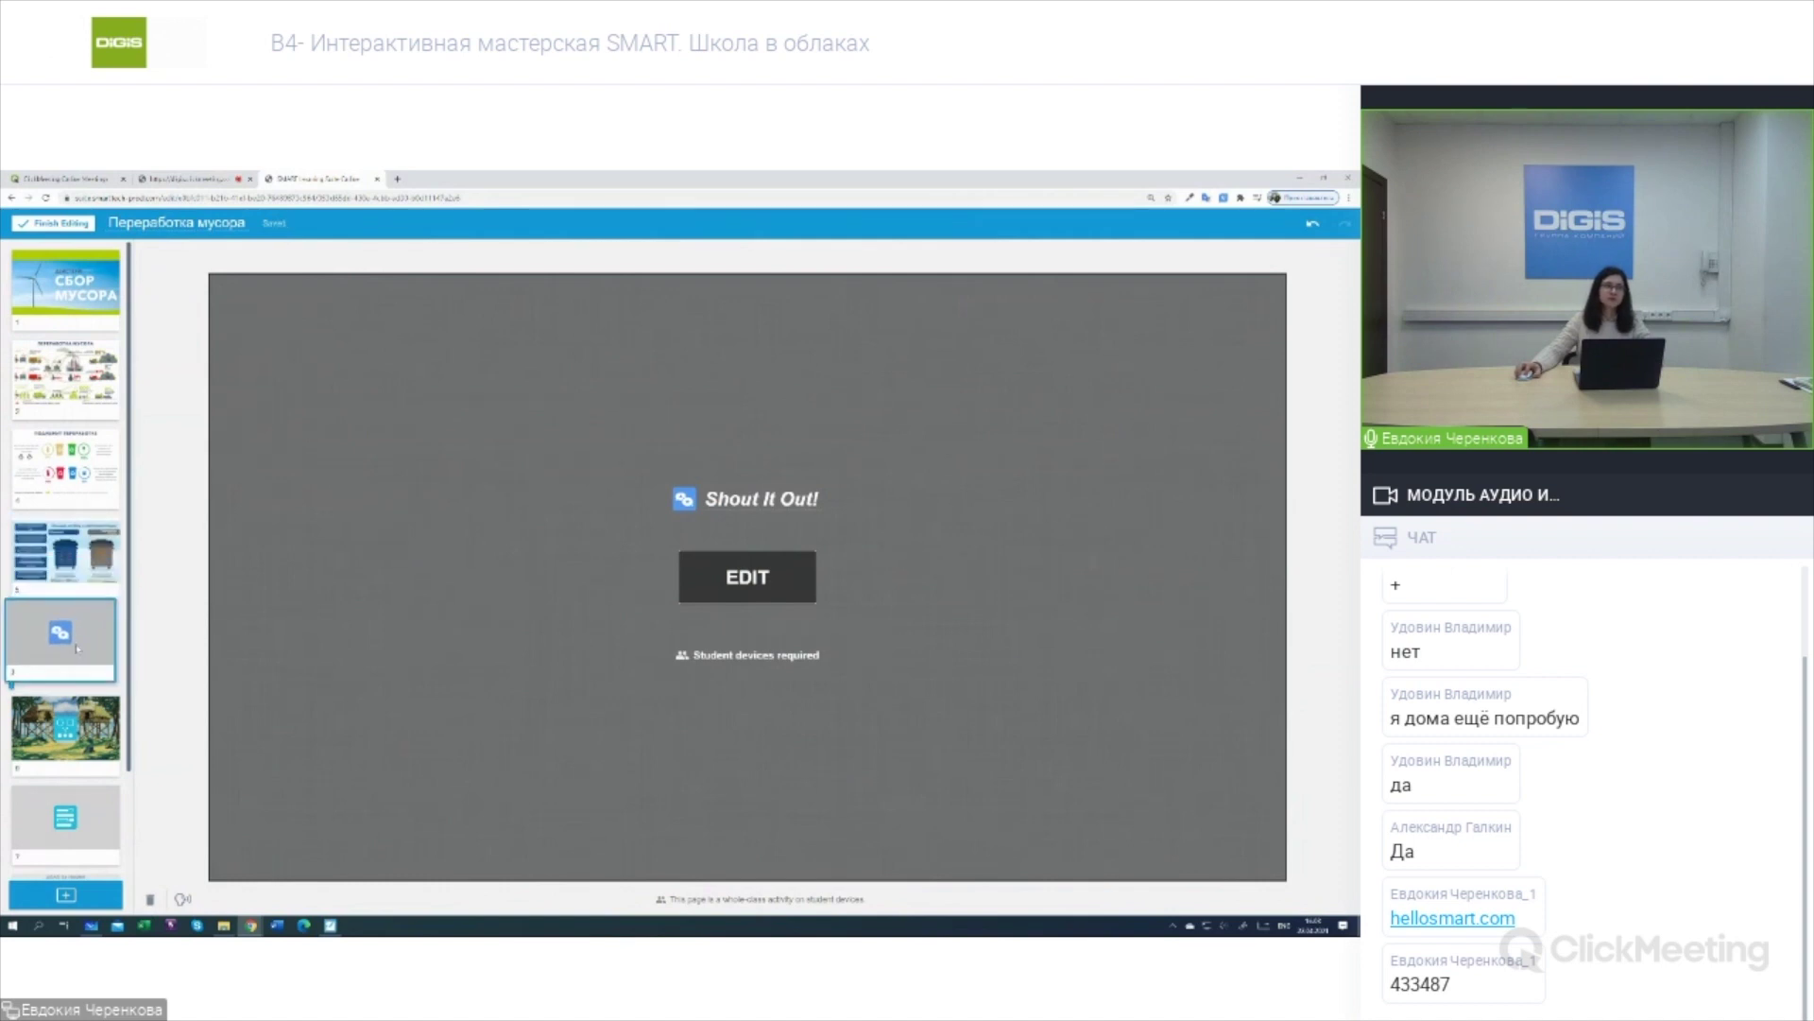
{"action": "scroll", "coordinate": [86, 638], "scroll_direction": "down", "scroll_amount": 3}
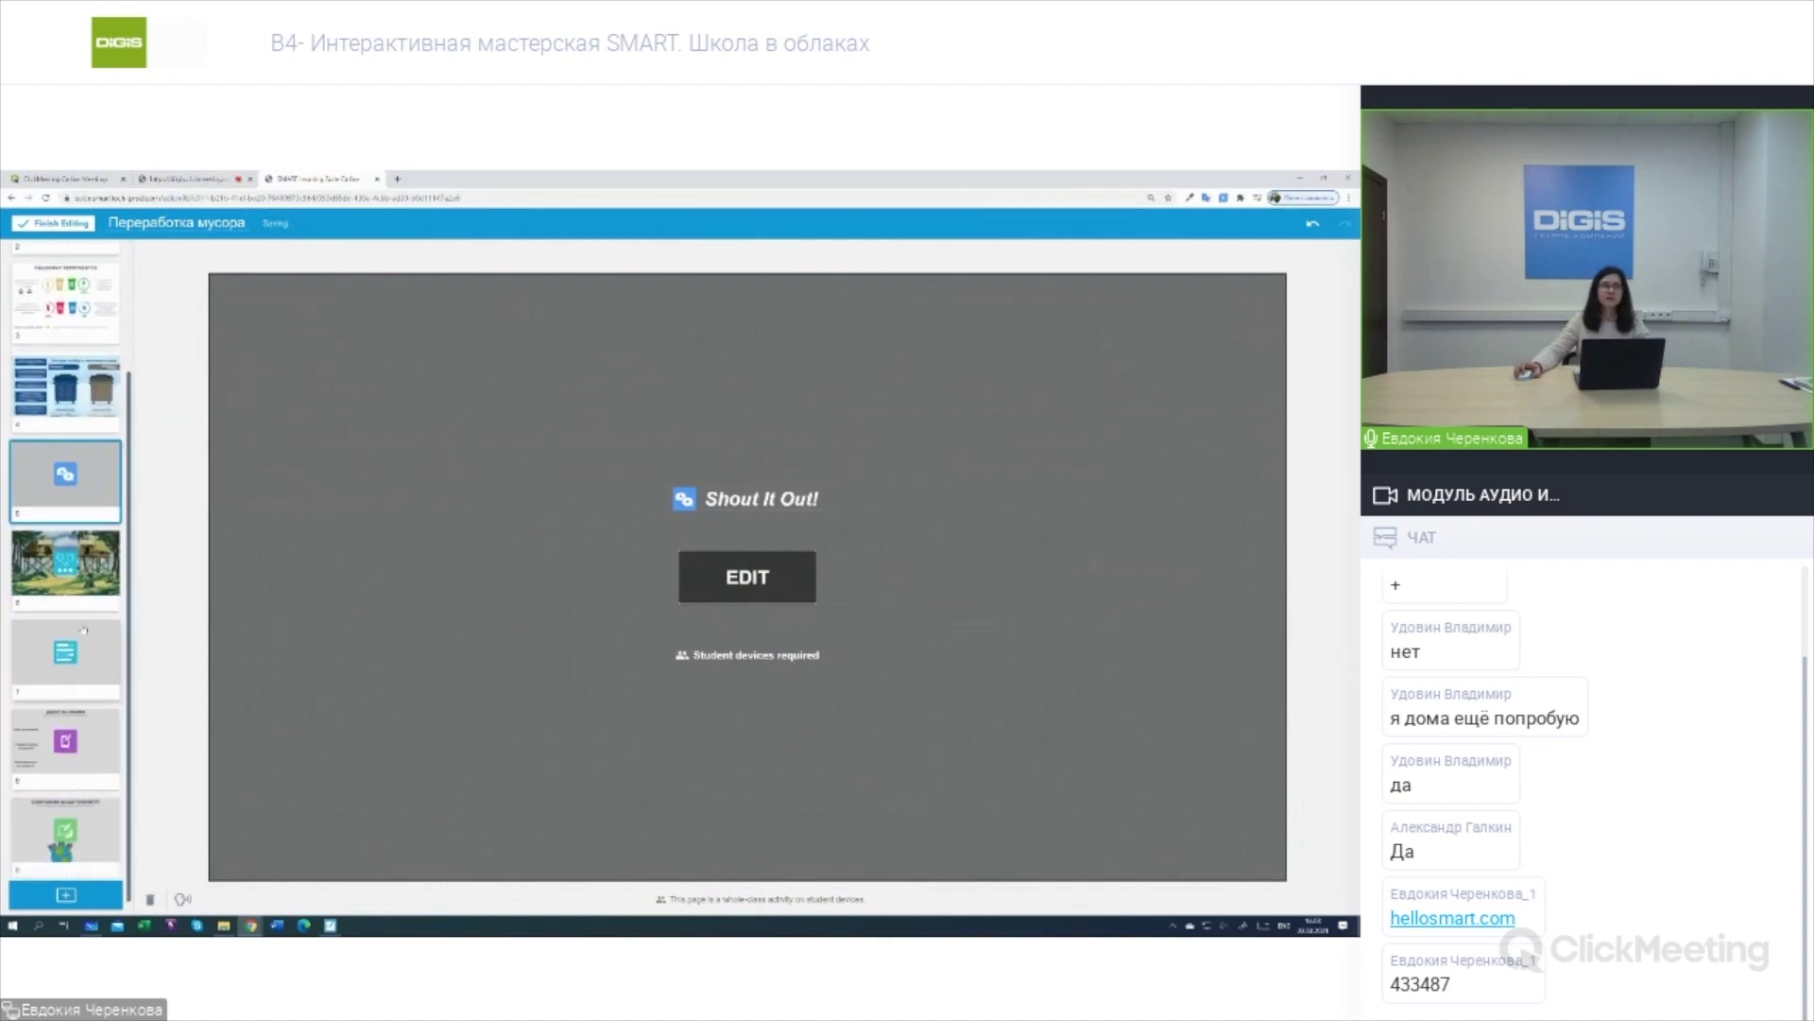
{"action": "left_click_drag", "start_coordinate": [68, 487], "coordinate": [66, 812]}
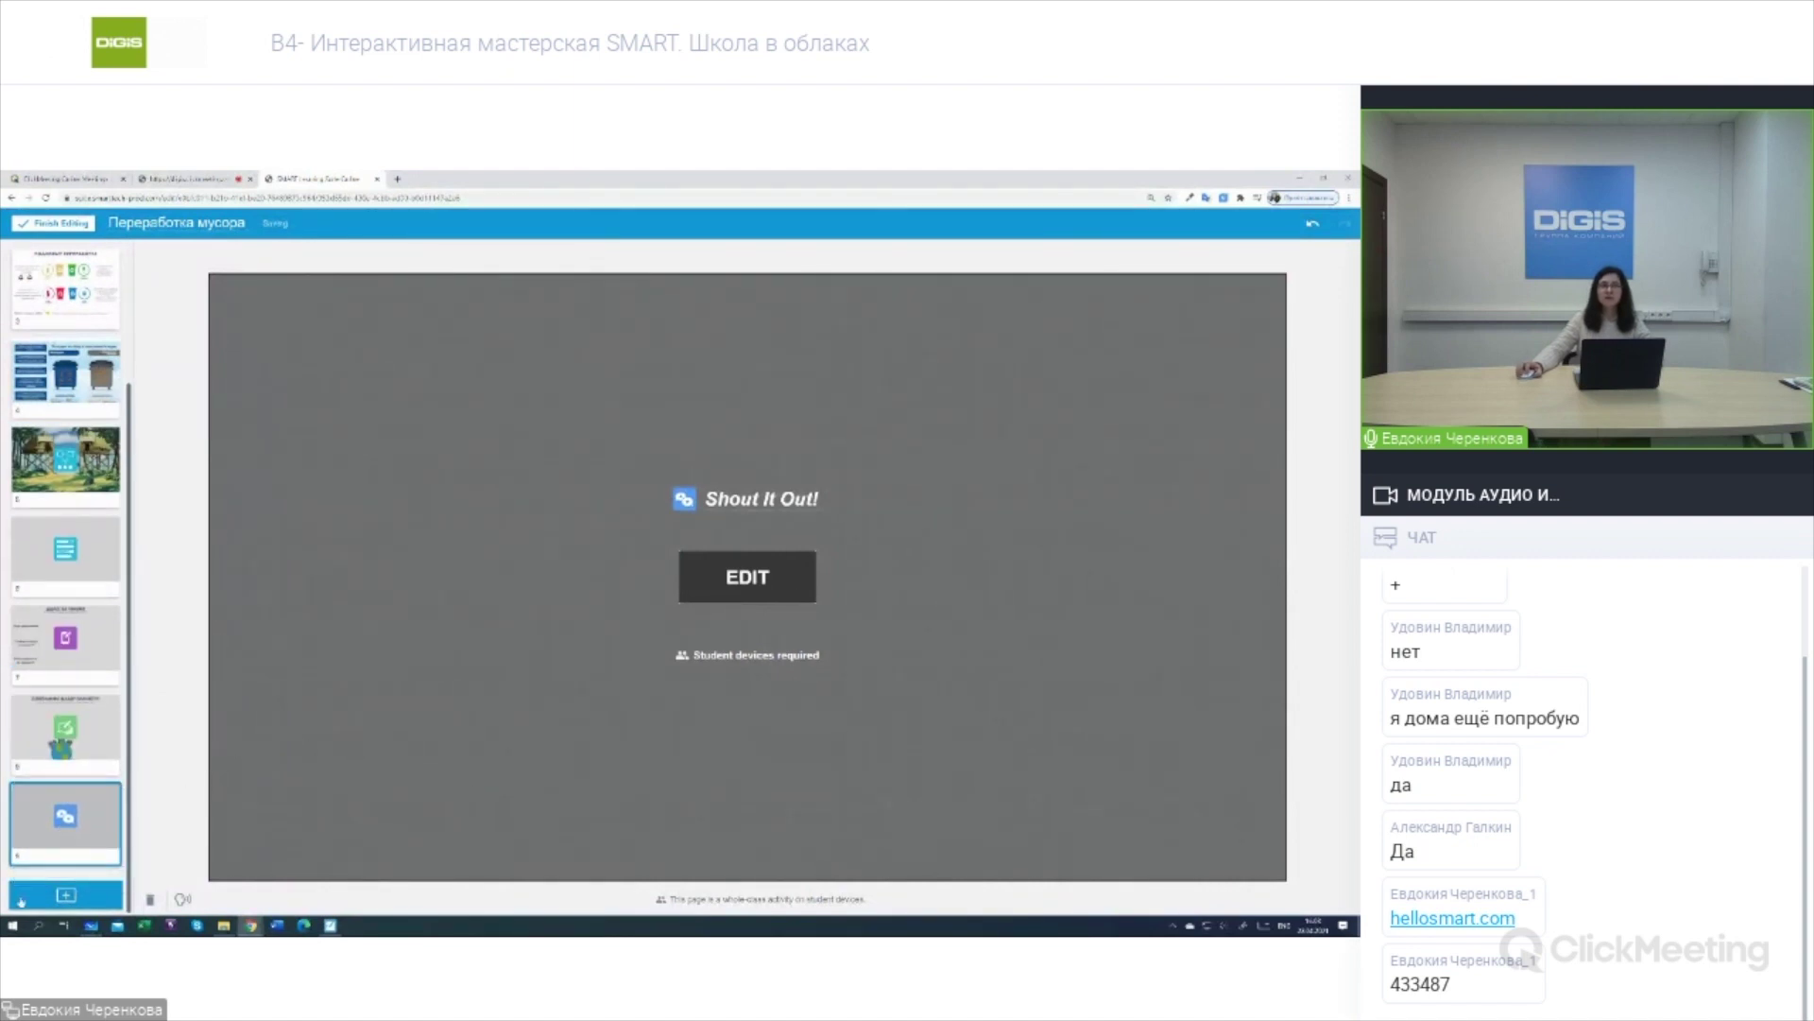
{"action": "scroll", "coordinate": [54, 704], "scroll_direction": "up", "scroll_amount": 2}
{"action": "scroll", "coordinate": [55, 704], "scroll_direction": "up", "scroll_amount": 1}
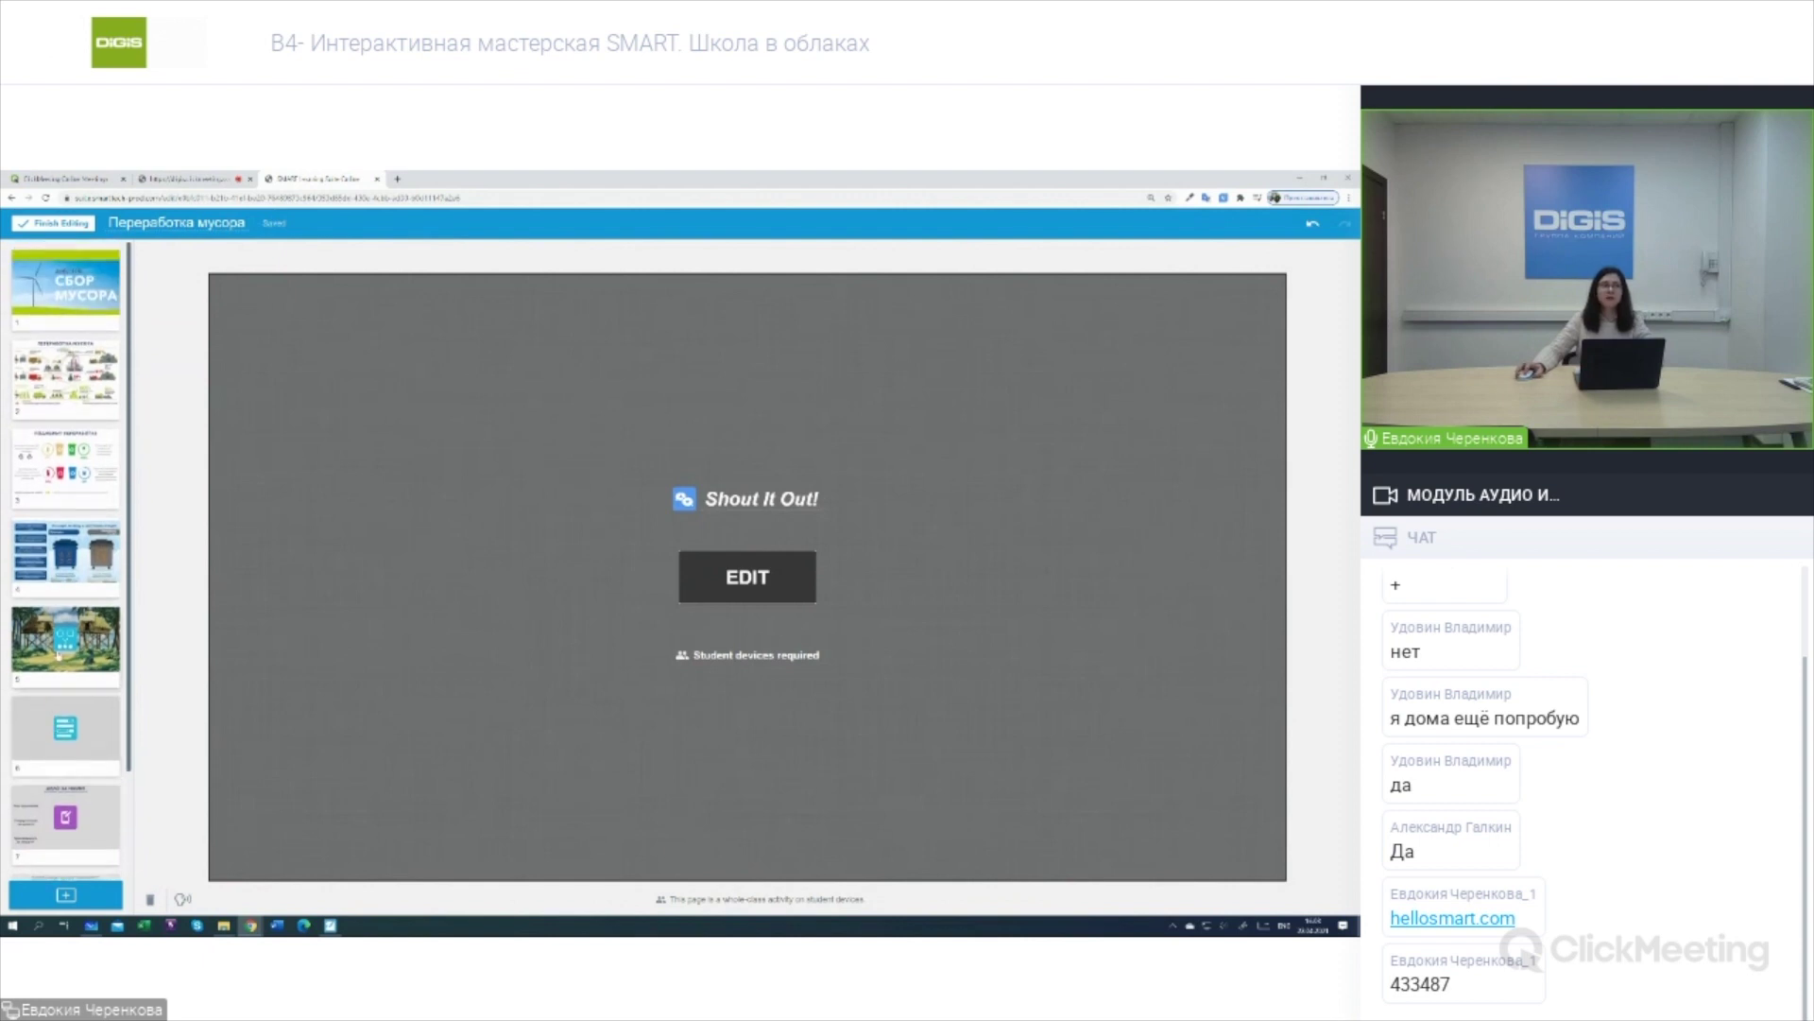
Start adding a YouTube video to the lesson and search for "переработка мусора".
{"action": "left_click", "coordinate": [121, 894]}
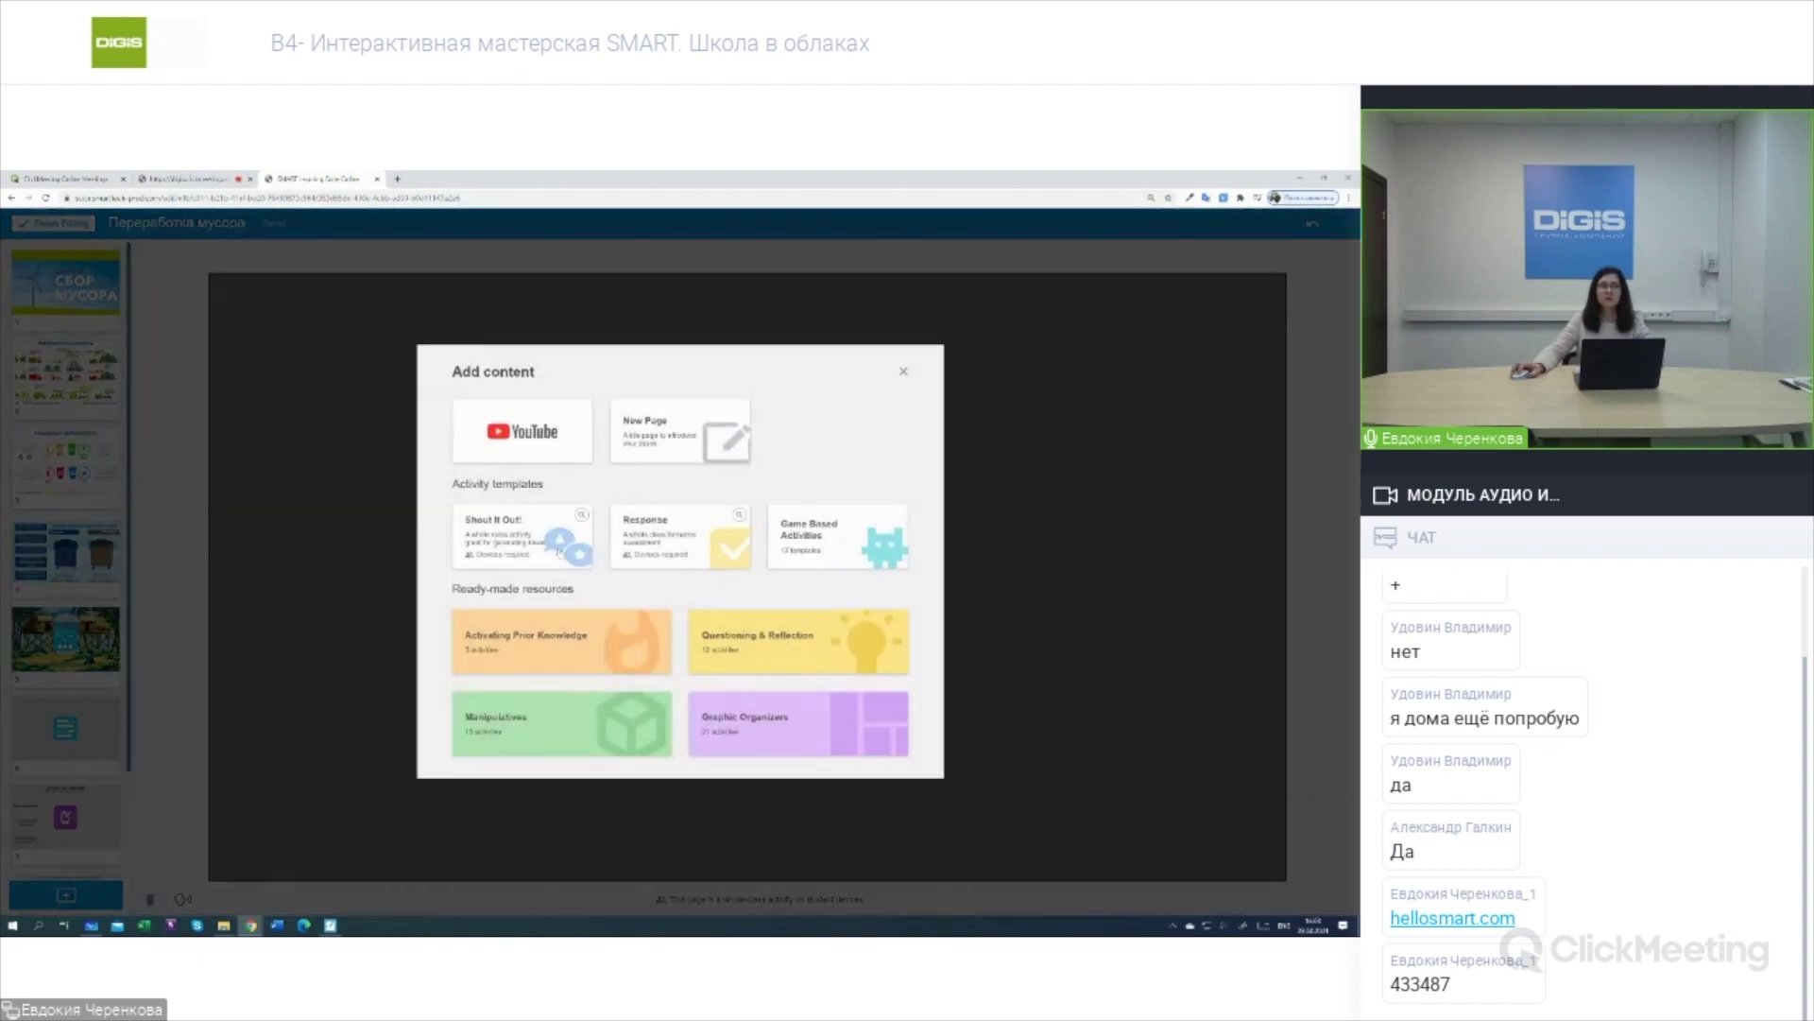
{"action": "left_click", "coordinate": [565, 456]}
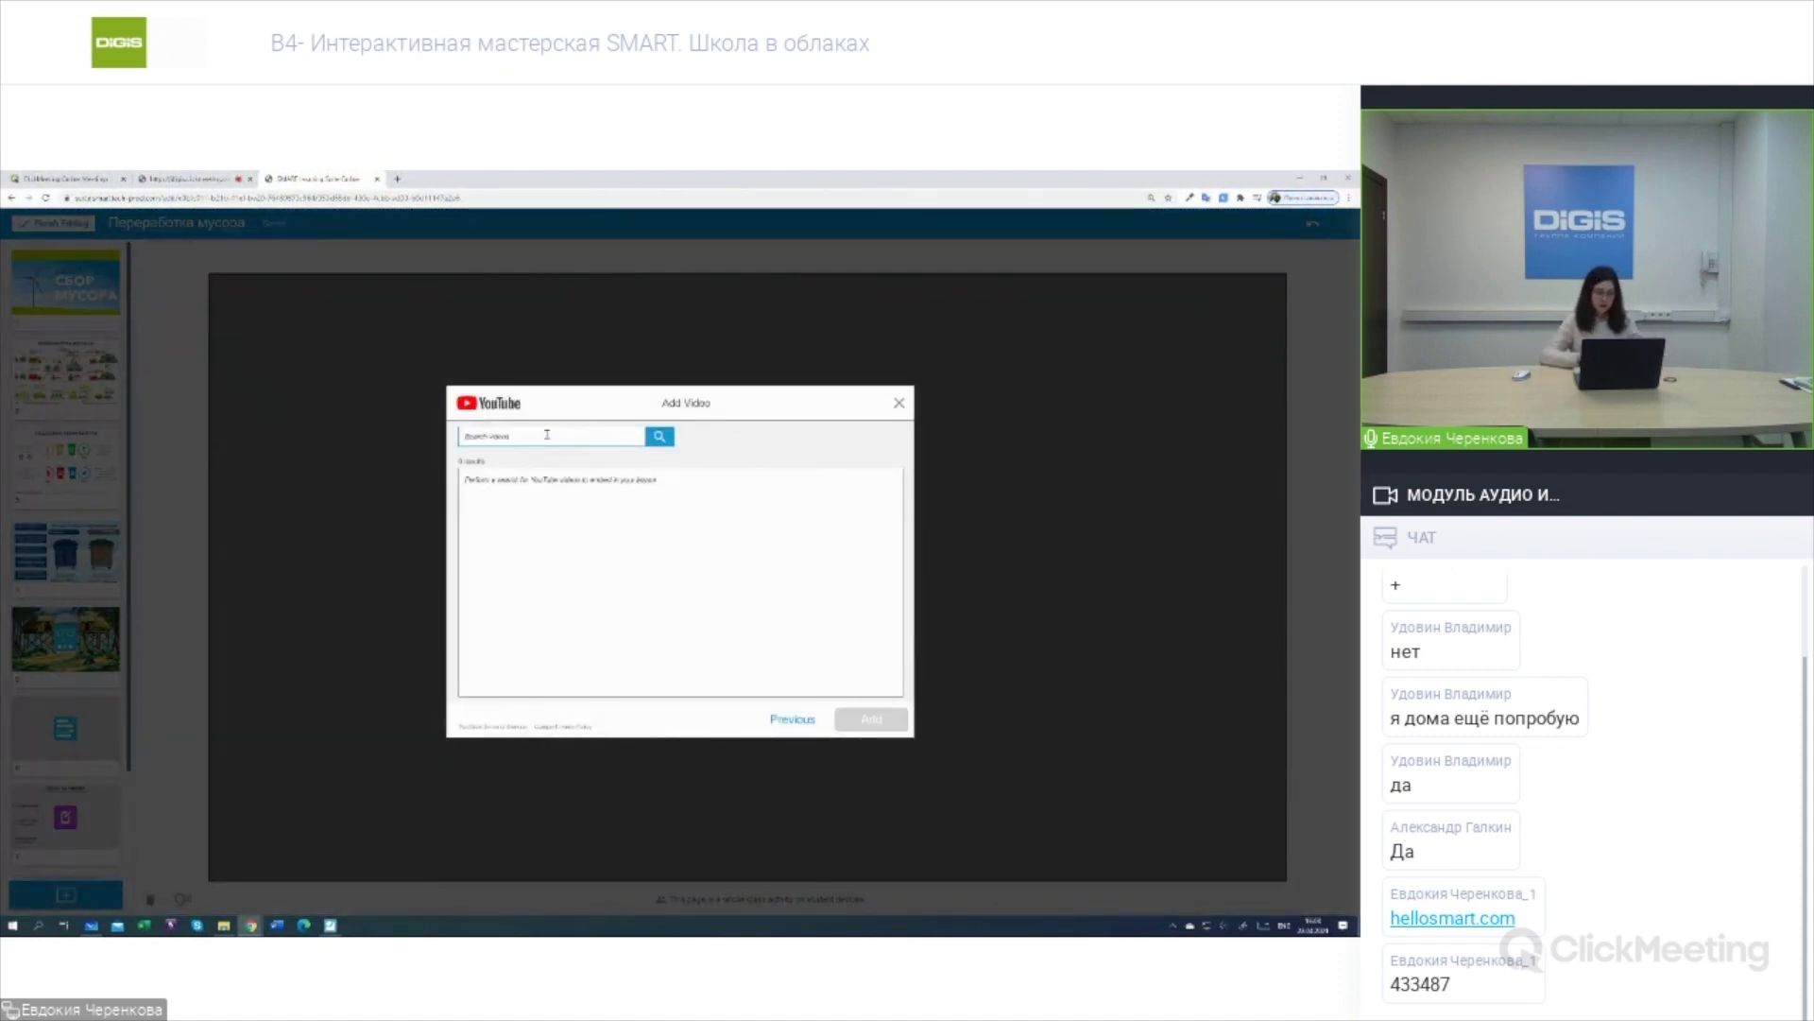
{"action": "left_click", "coordinate": [546, 435]}
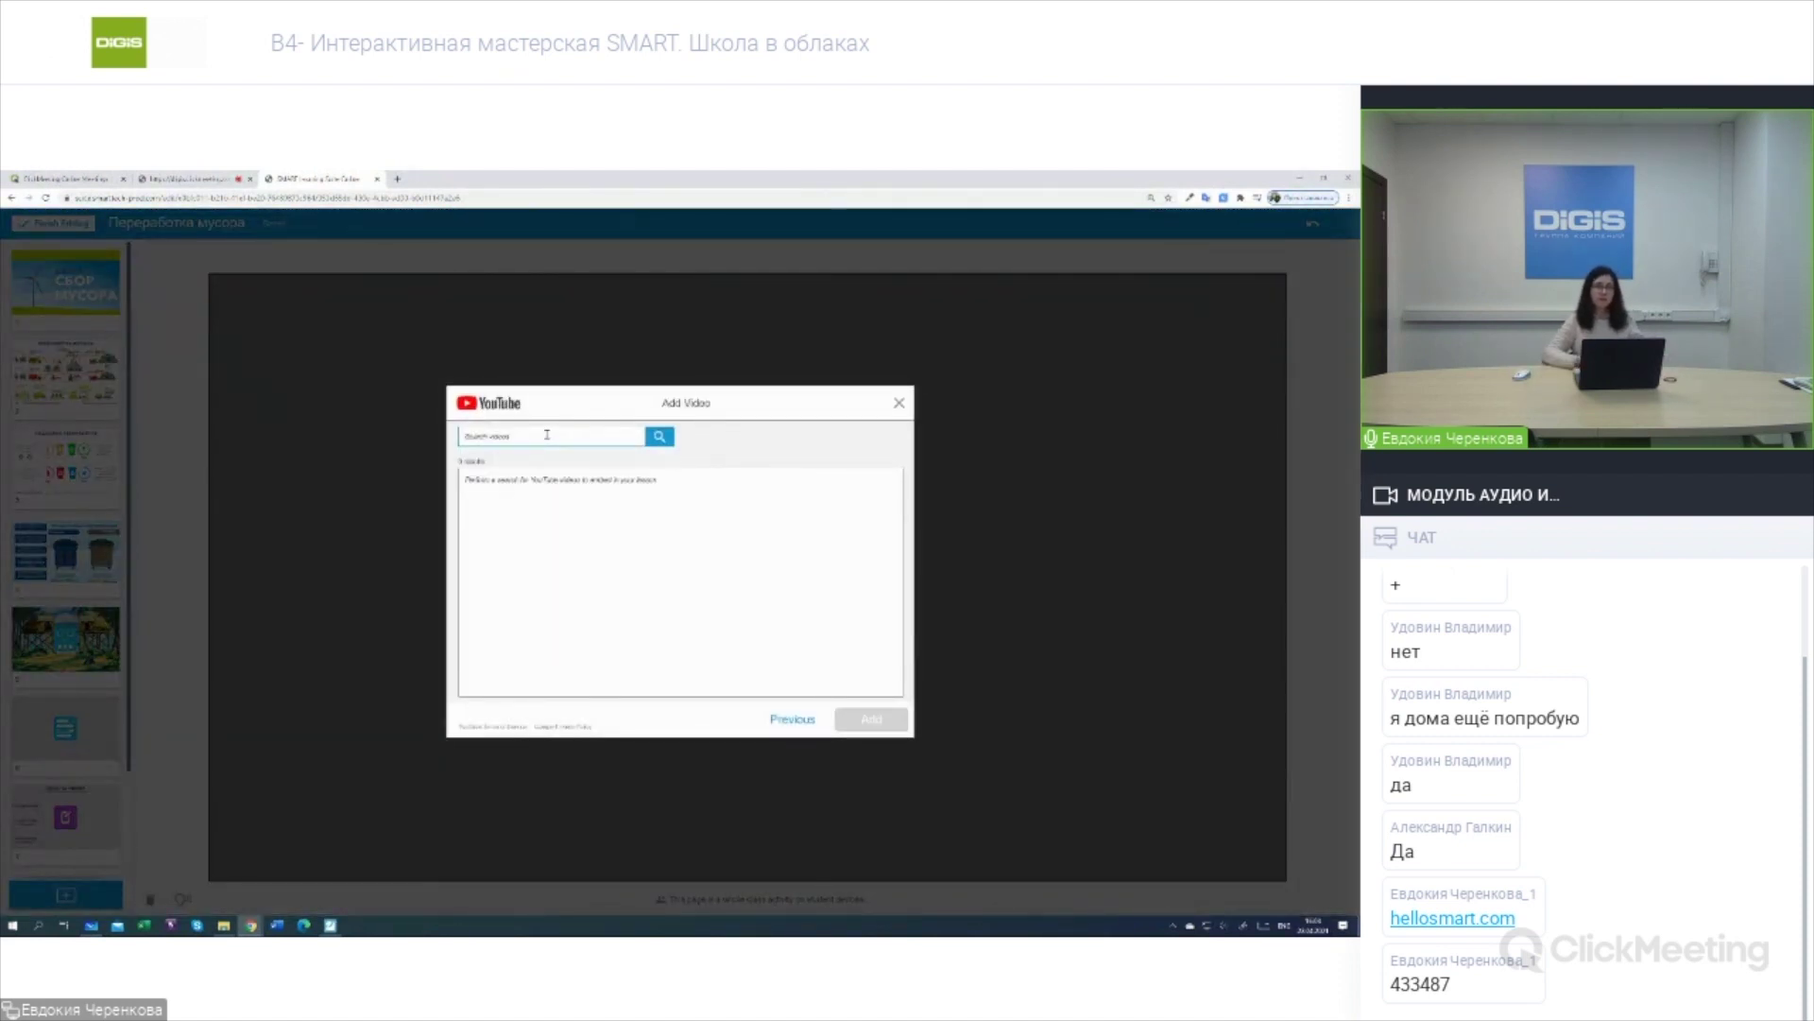
{"action": "type", "text": "п"}
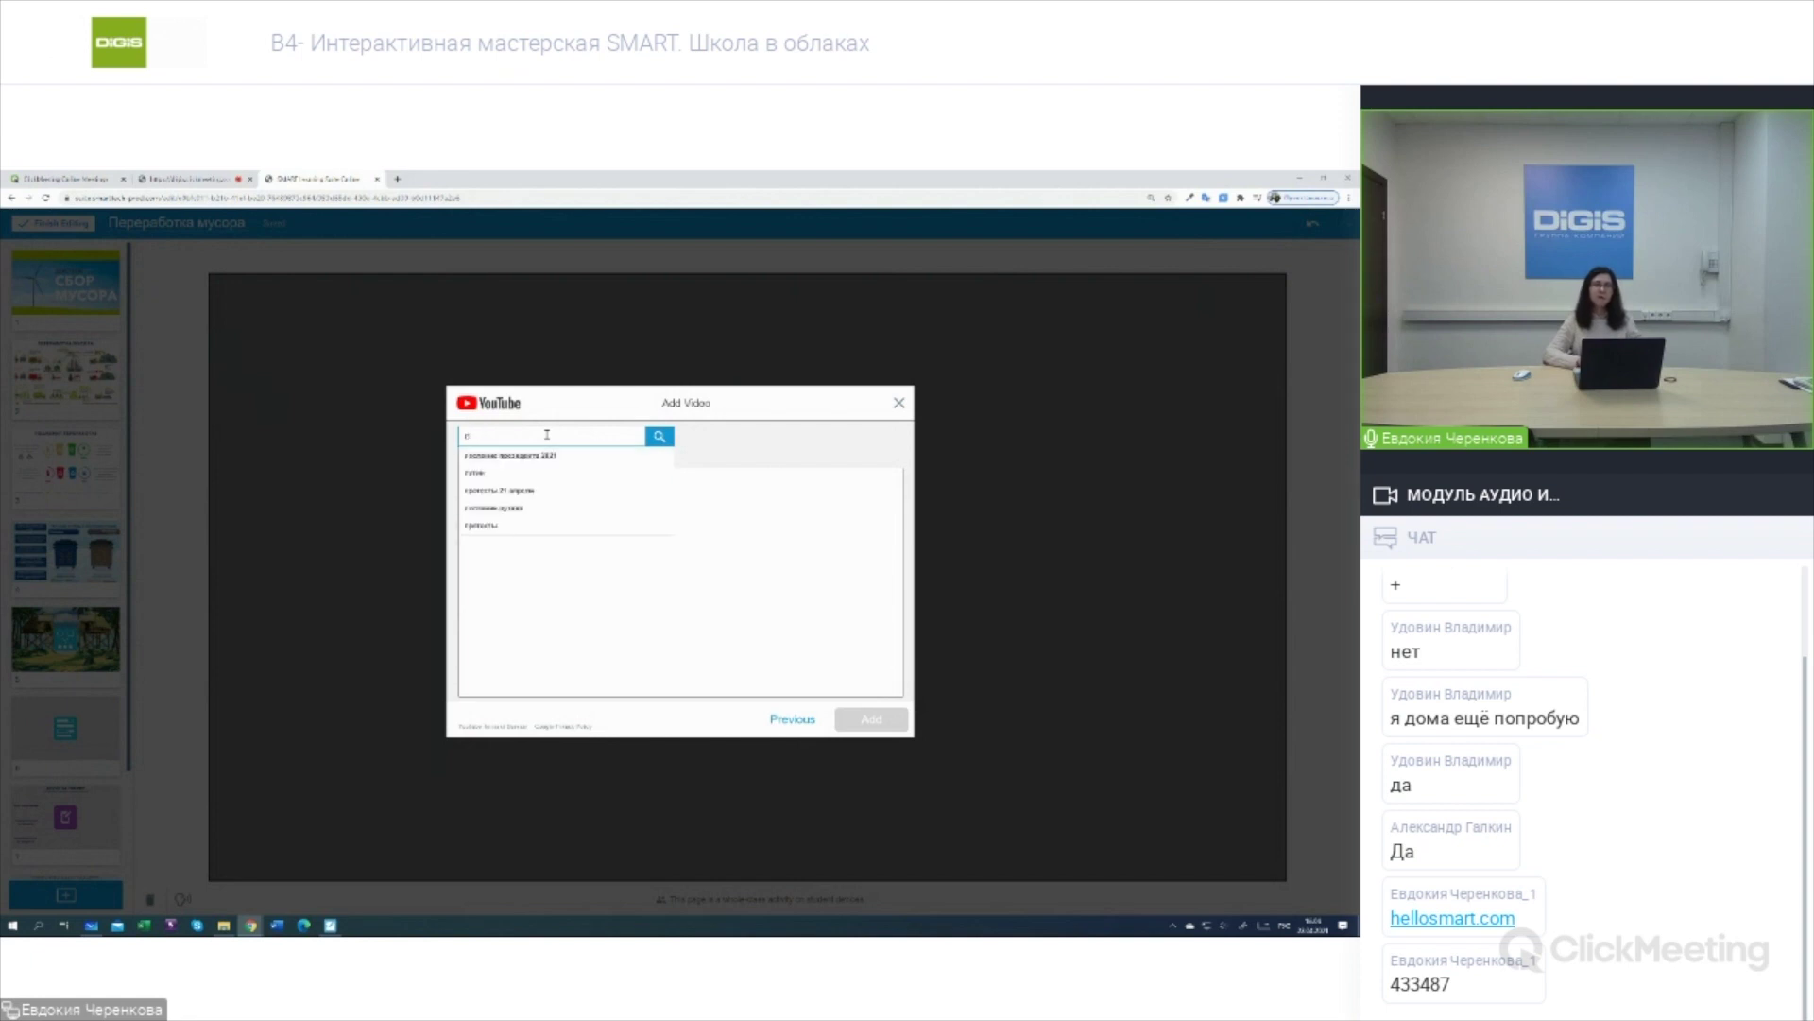
{"action": "type", "text": "ерераб"}
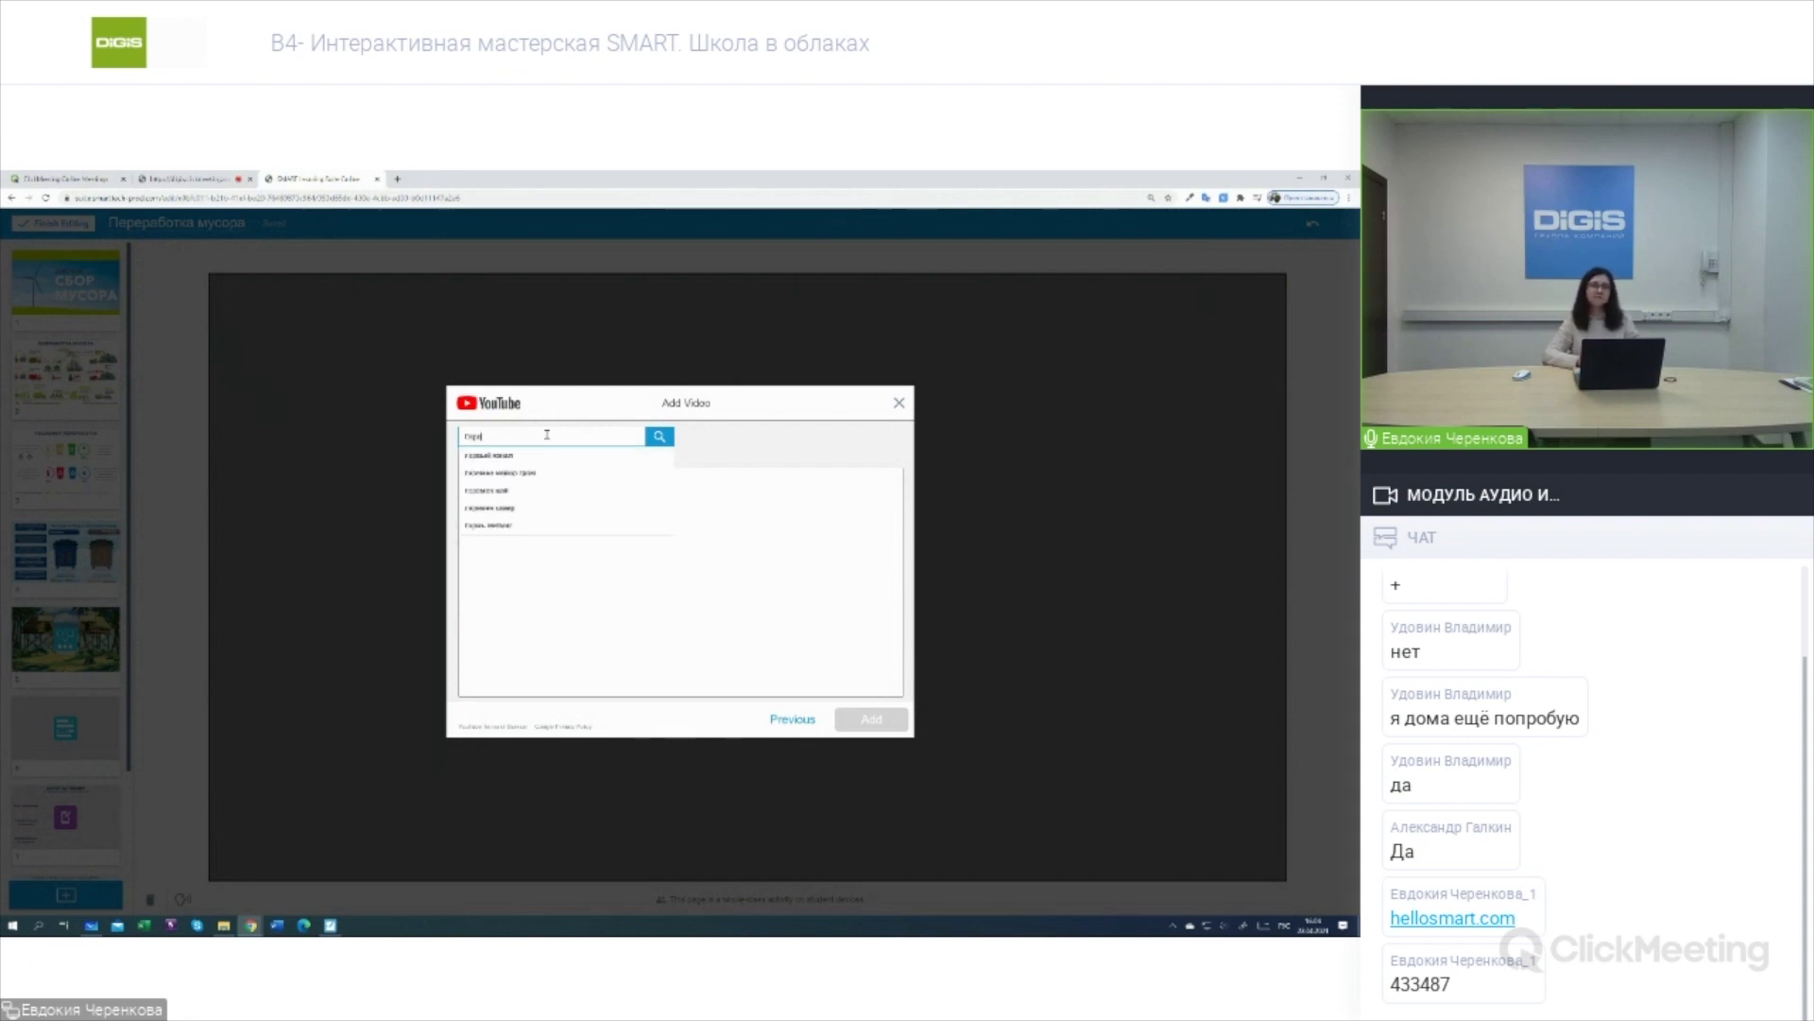
{"action": "type", "text": "отка"}
{"action": "left_click", "coordinate": [545, 470]}
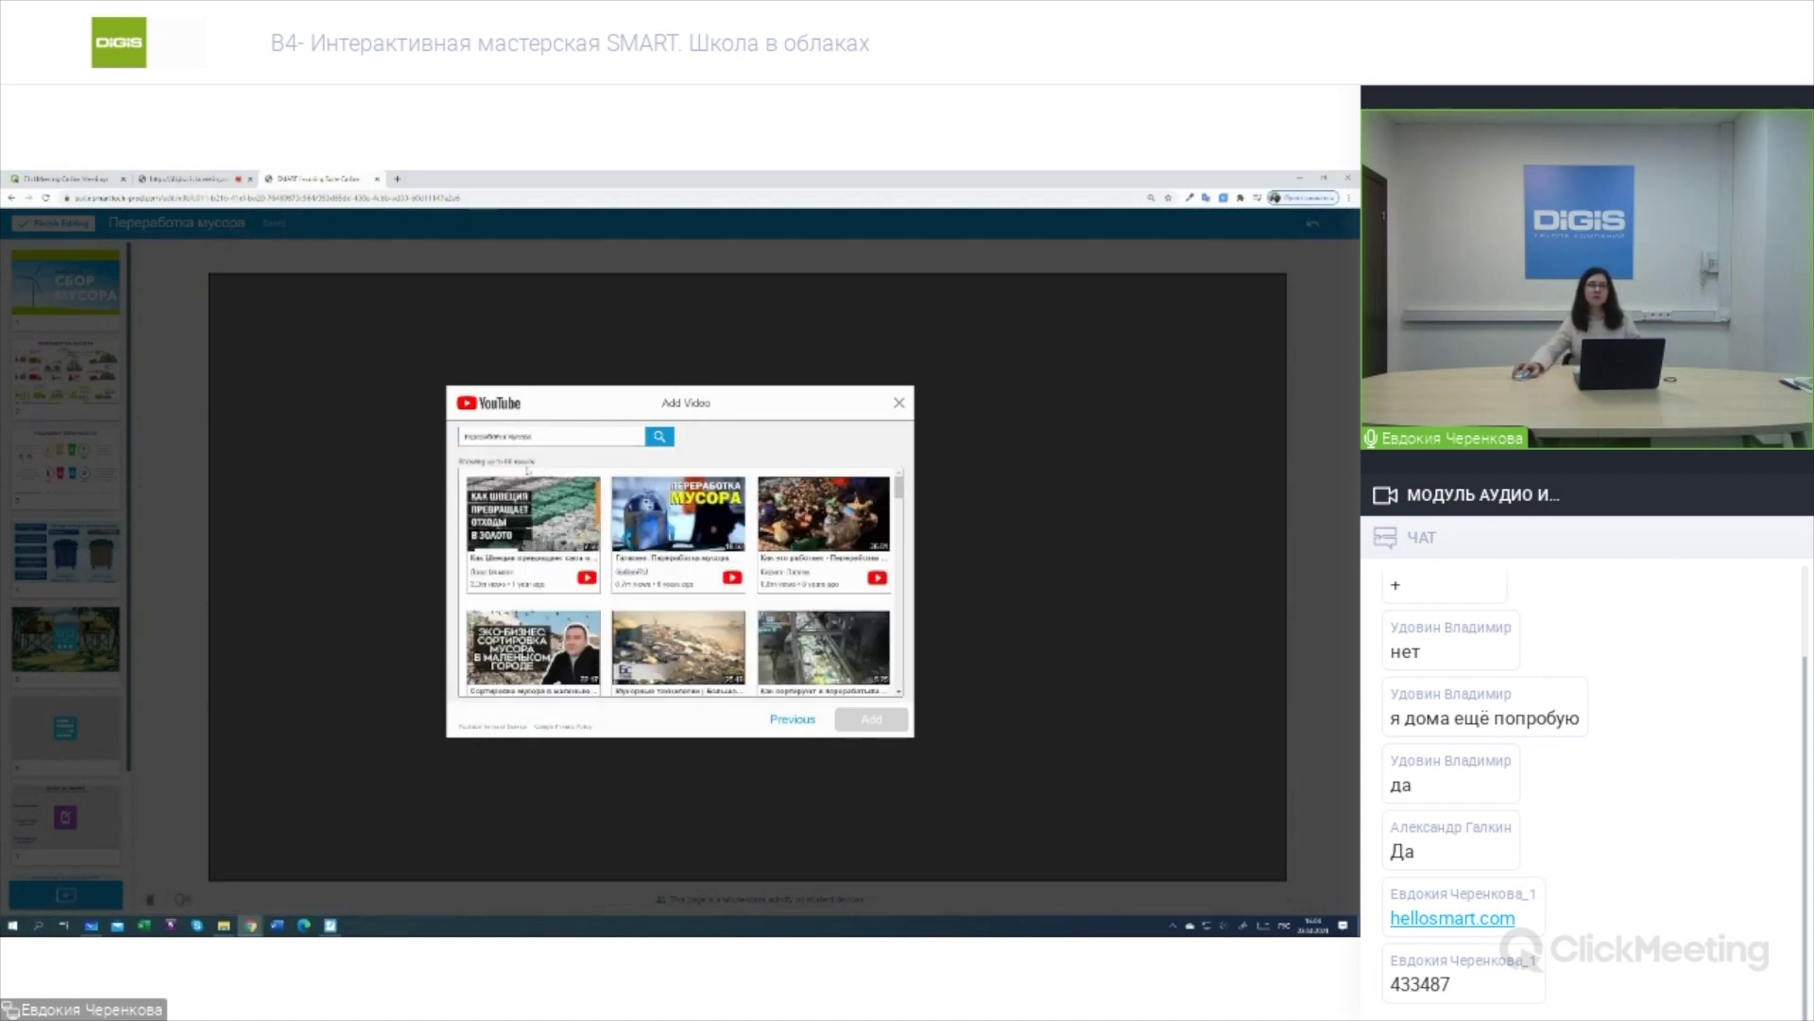
Browse the found videos and add "Как Швеция превращает отходы в золото" to the lesson.
{"action": "scroll", "coordinate": [680, 582], "scroll_direction": "down", "scroll_amount": 3}
{"action": "scroll", "coordinate": [803, 559], "scroll_direction": "down", "scroll_amount": 3}
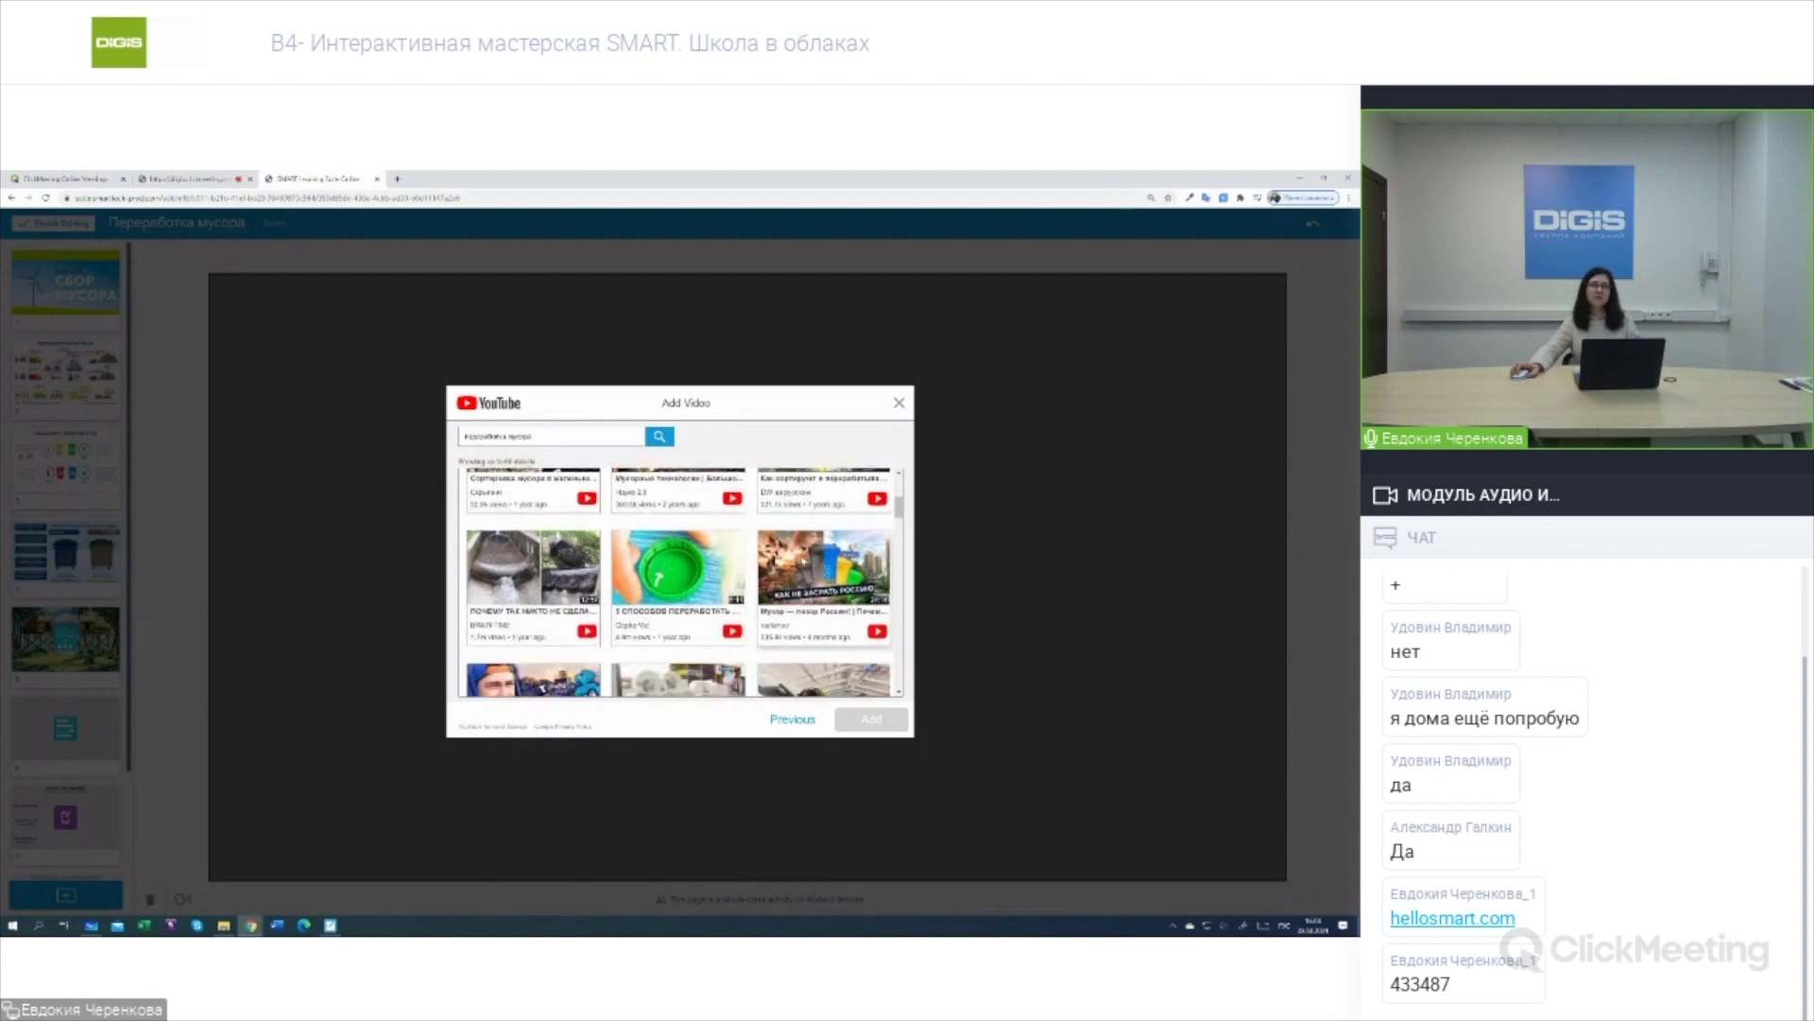
{"action": "scroll", "coordinate": [804, 560], "scroll_direction": "down", "scroll_amount": 3}
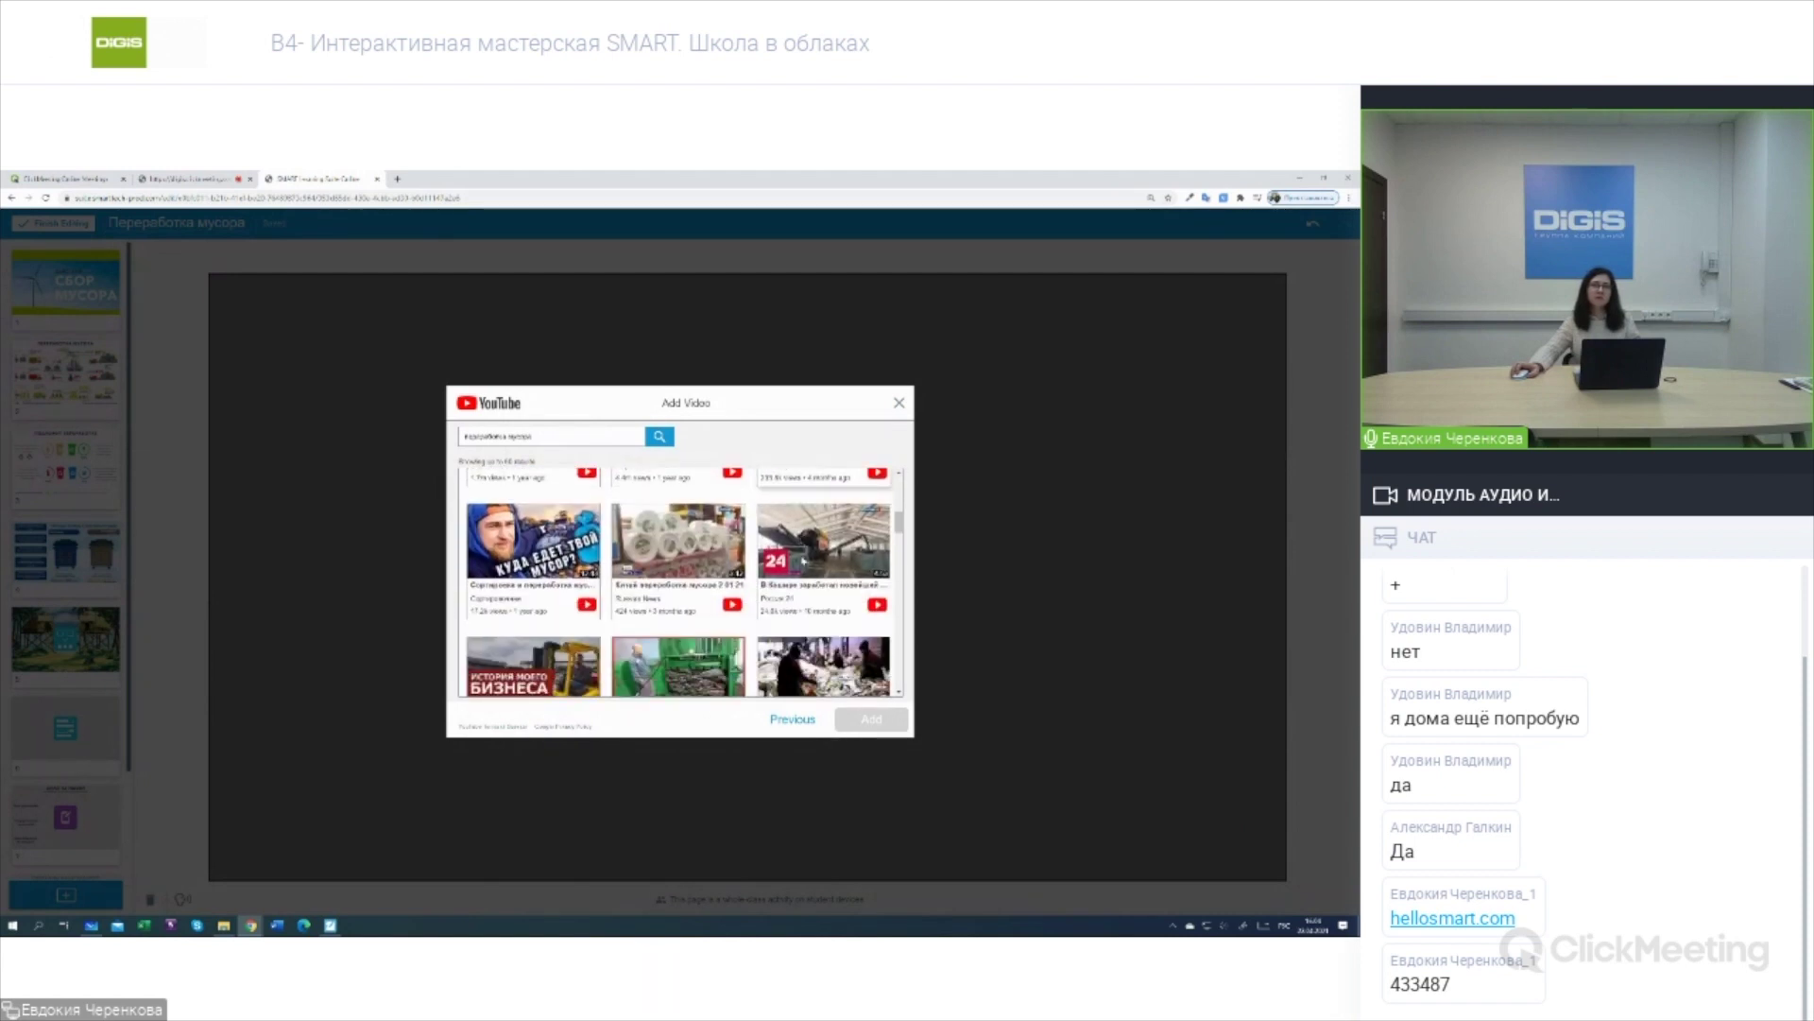
{"action": "scroll", "coordinate": [803, 559], "scroll_direction": "down", "scroll_amount": 5}
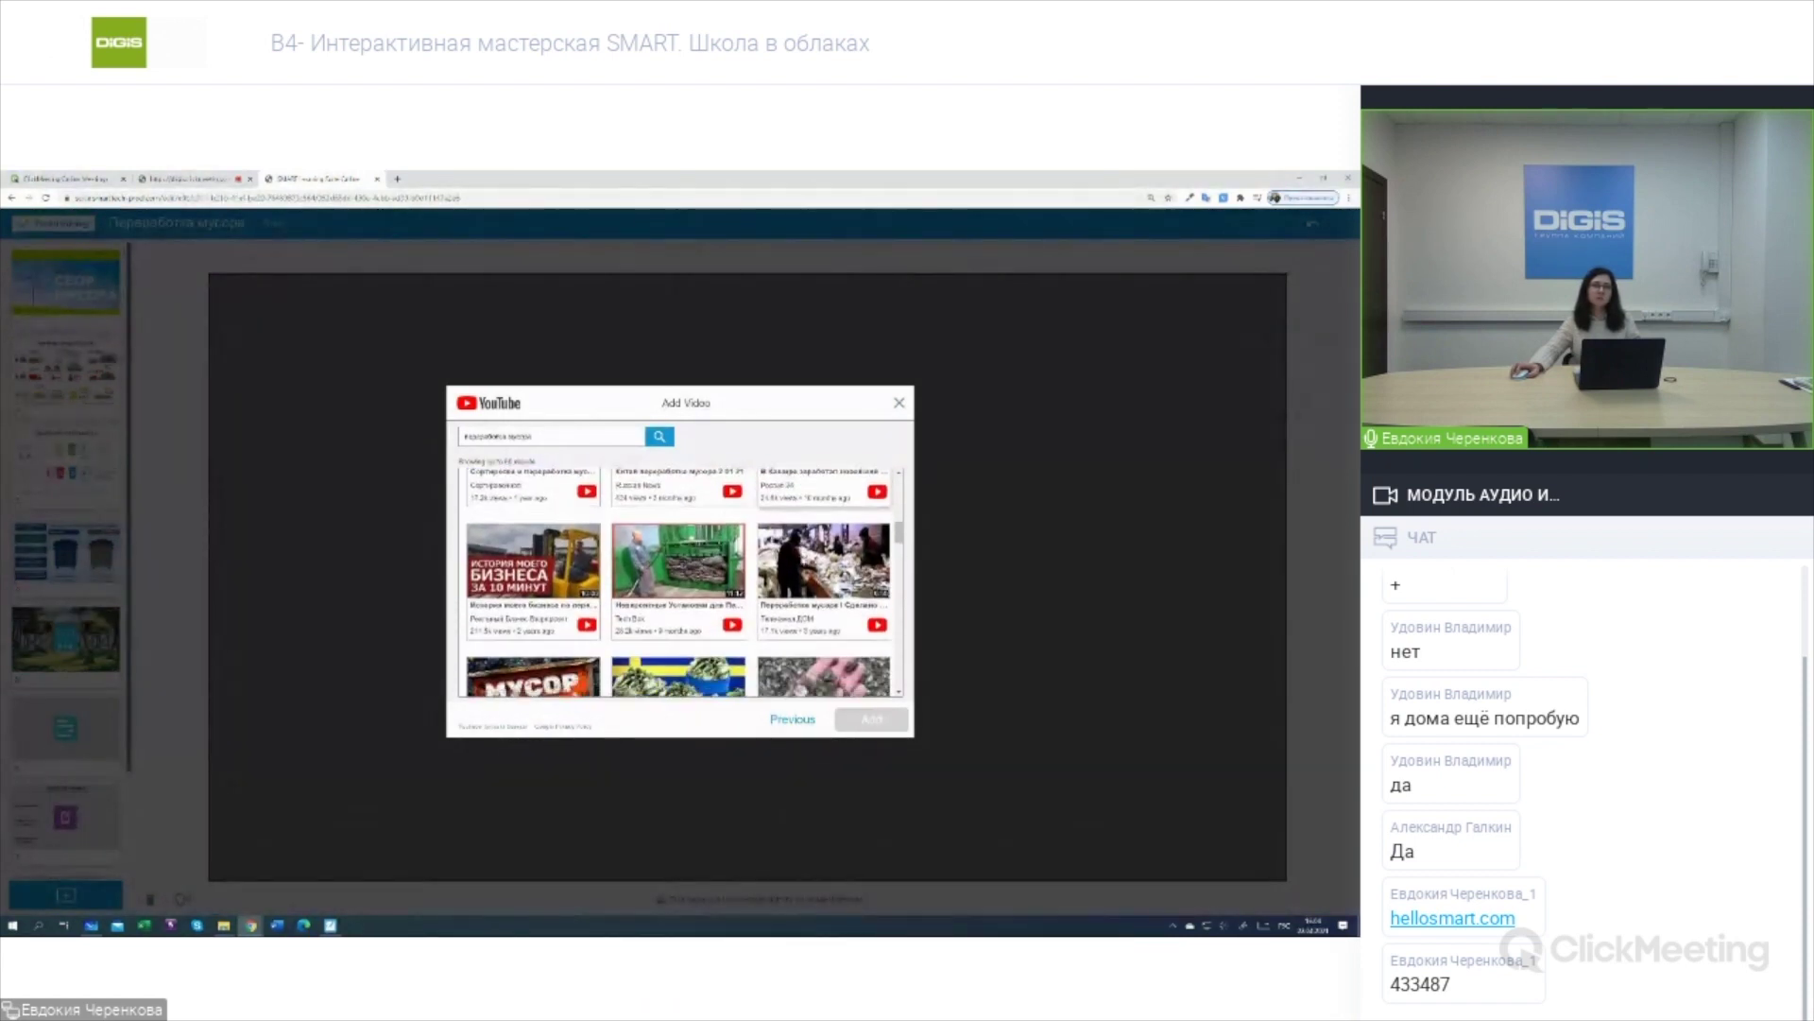
{"action": "scroll", "coordinate": [804, 562], "scroll_direction": "up", "scroll_amount": 10}
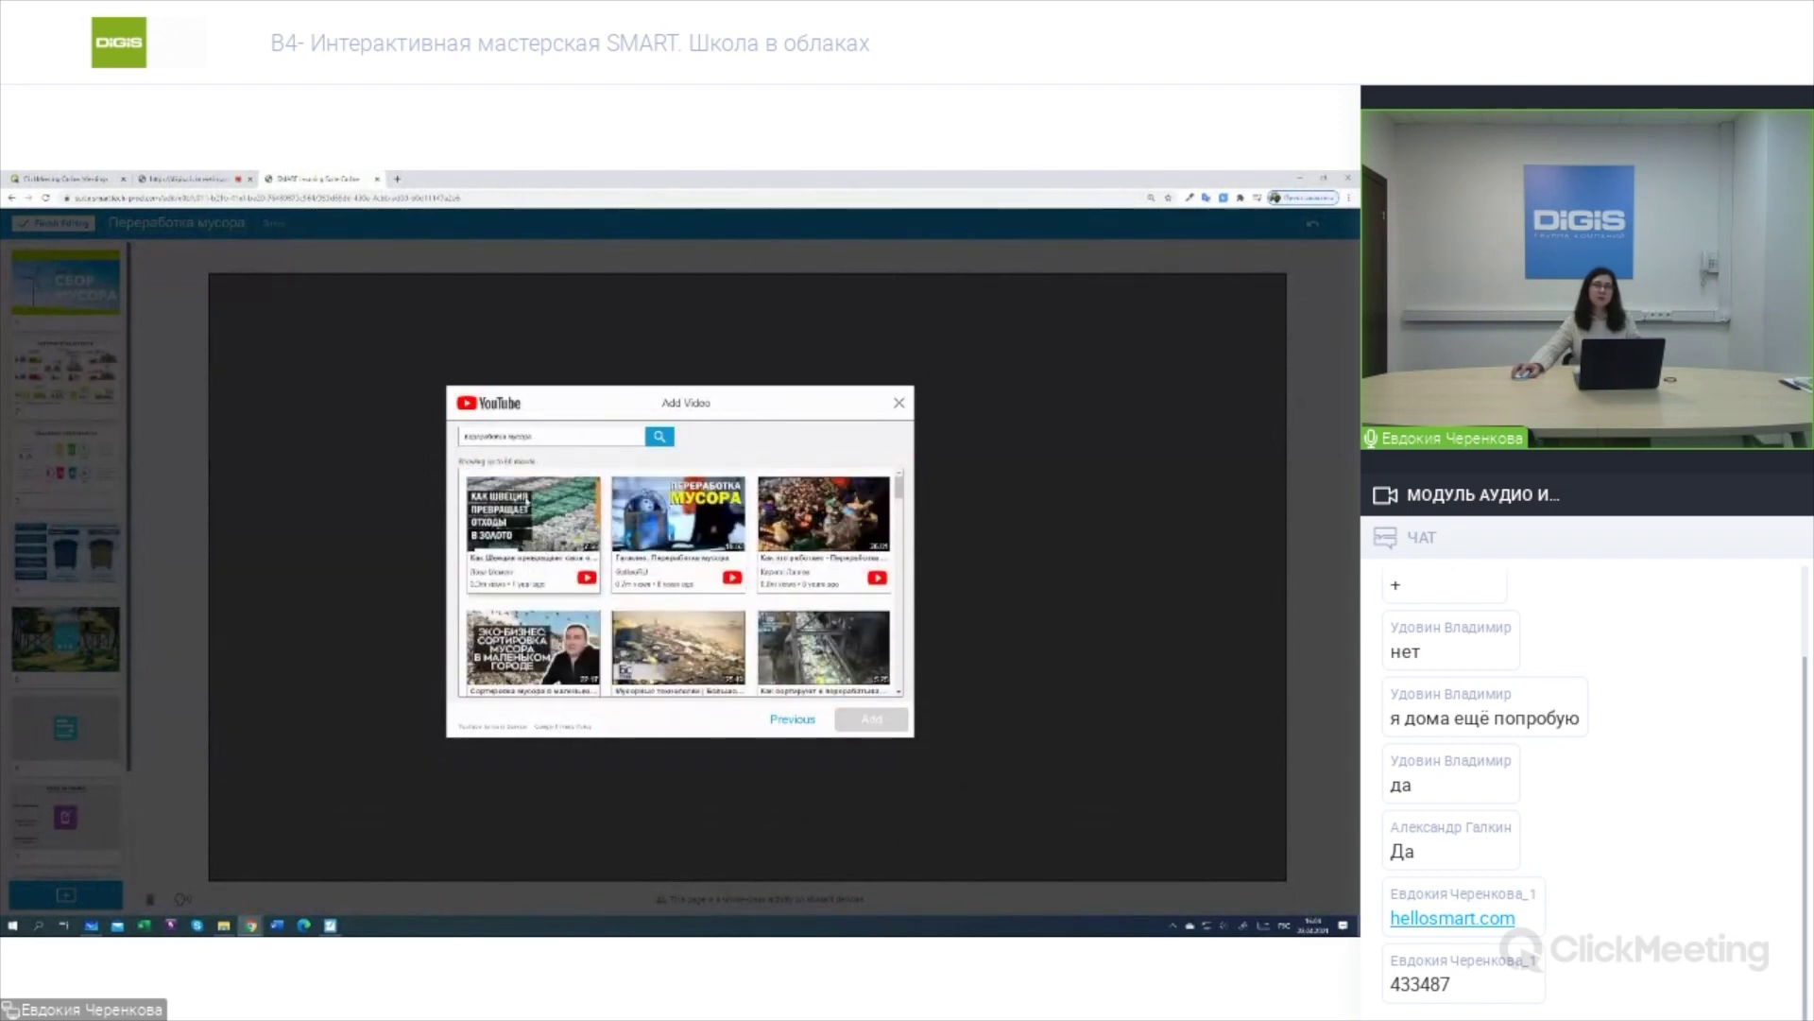
{"action": "left_click", "coordinate": [529, 504]}
{"action": "left_click", "coordinate": [885, 719]}
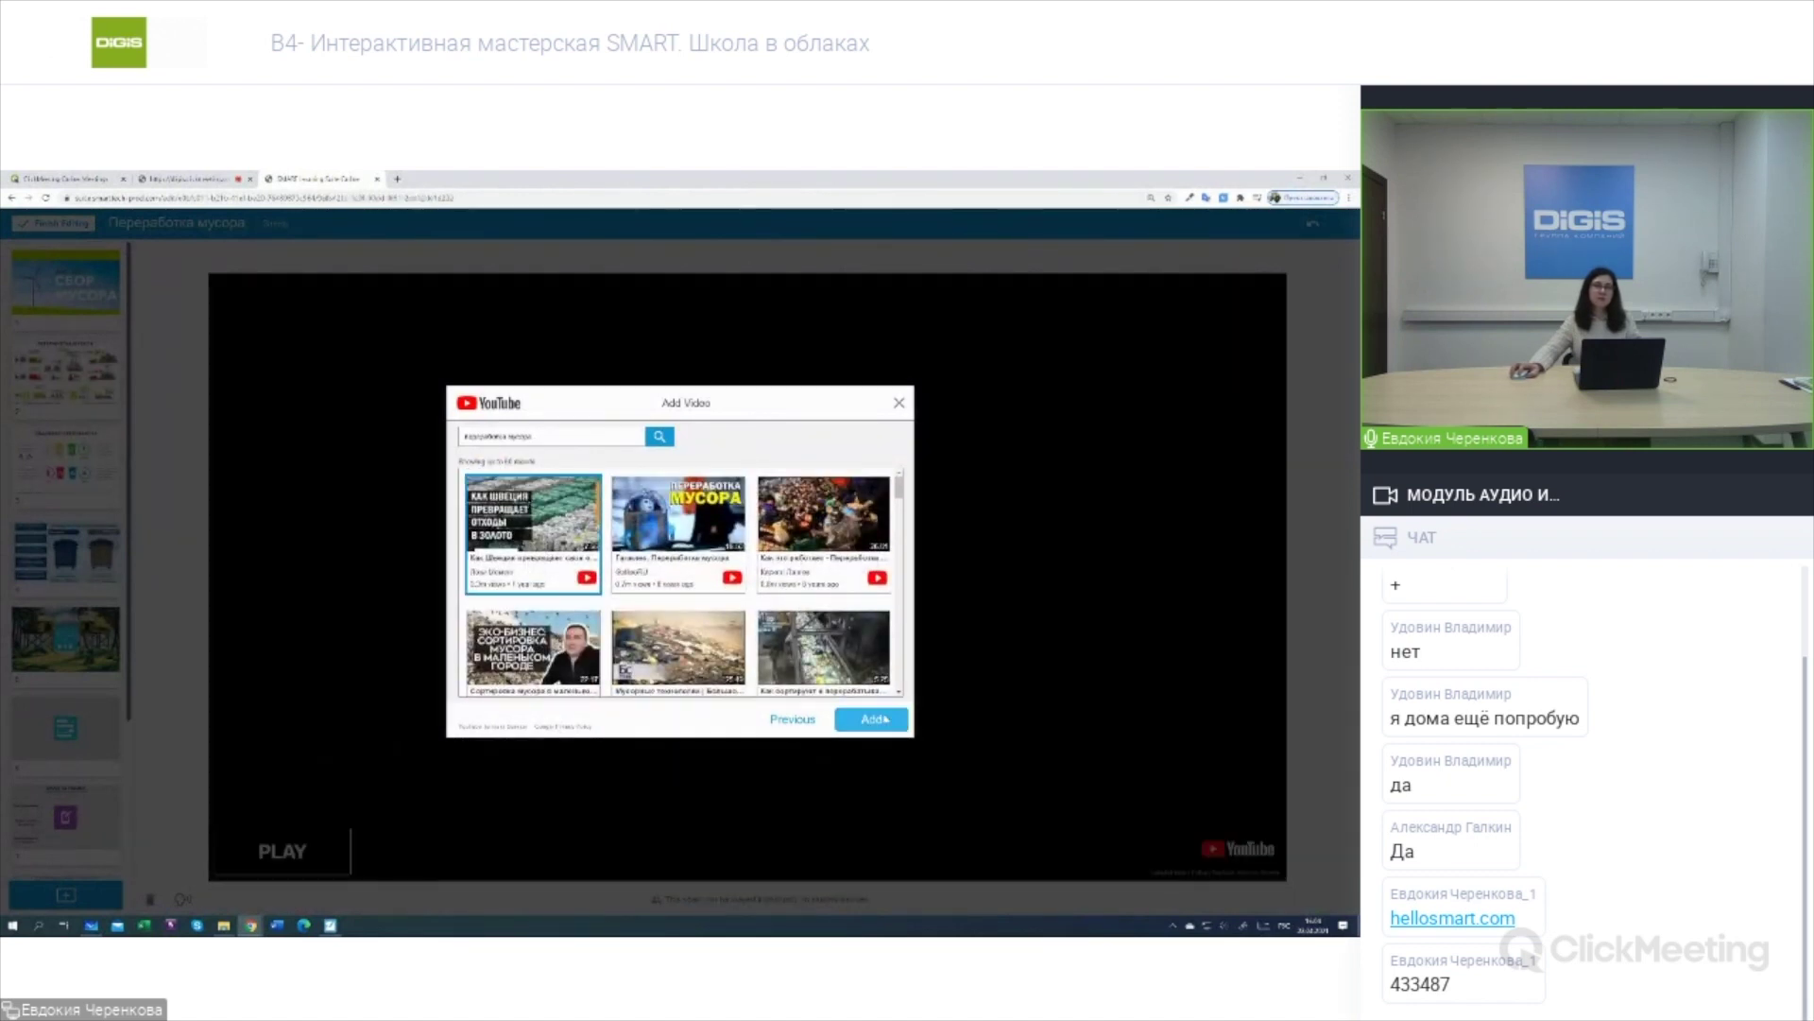